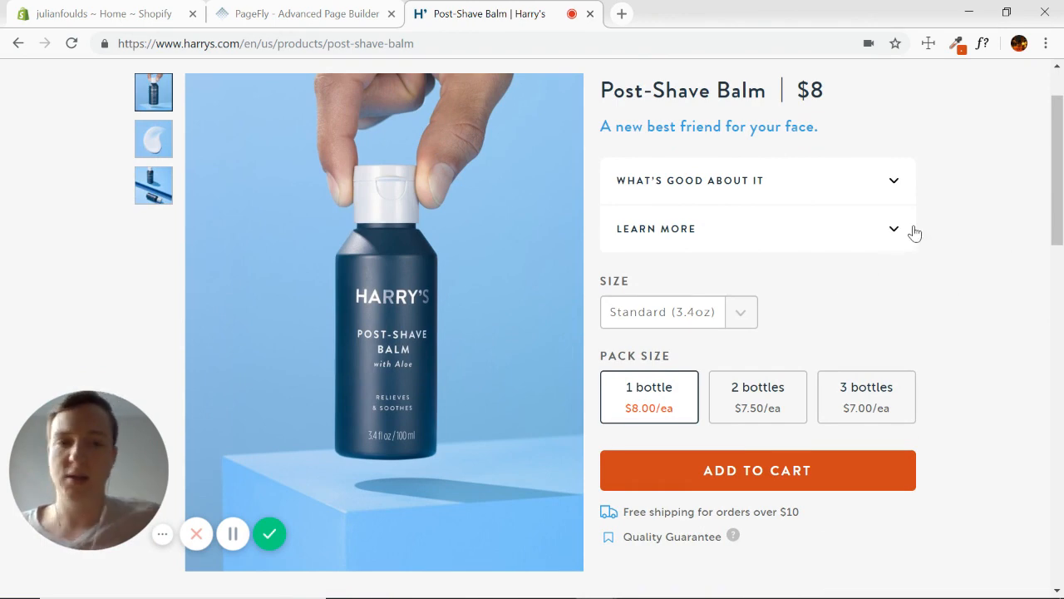
Step: Examine the "Soothe things over." and "Natural hydration" sections of Harry's Post-Shave Balm product page
scroll(923, 226, down, 5)
scroll(940, 220, down, 1)
scroll(938, 221, up, 1)
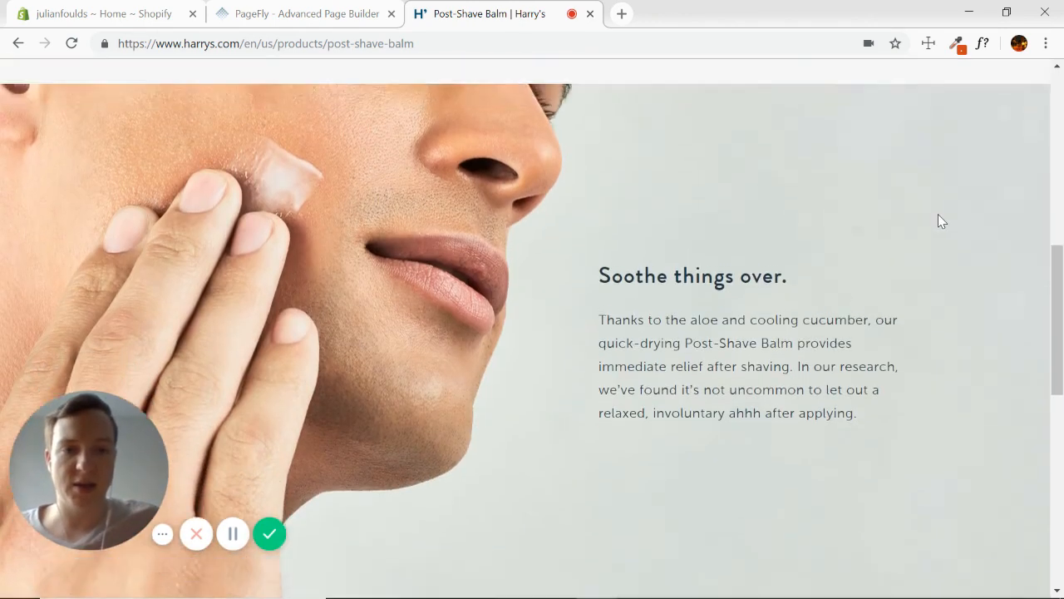
scroll(936, 221, down, 6)
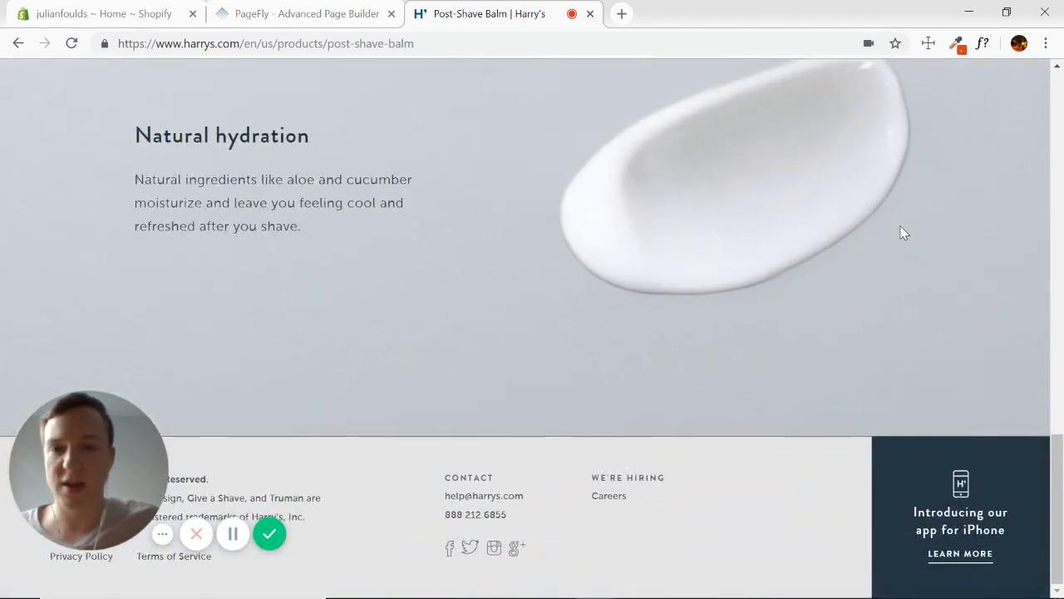
scroll(901, 230, up, 2)
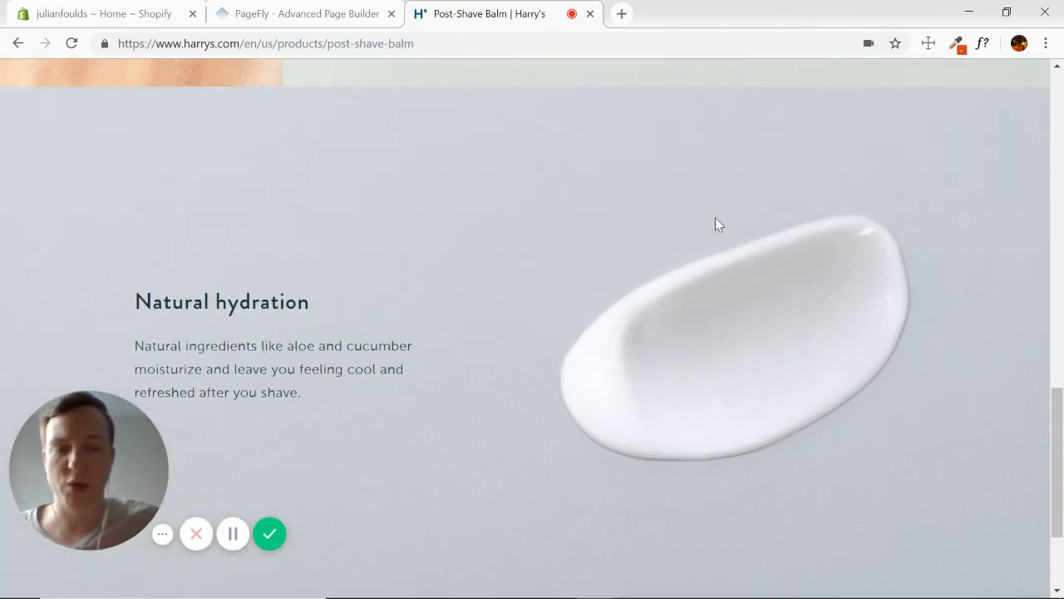
scroll(287, 259, up, 5)
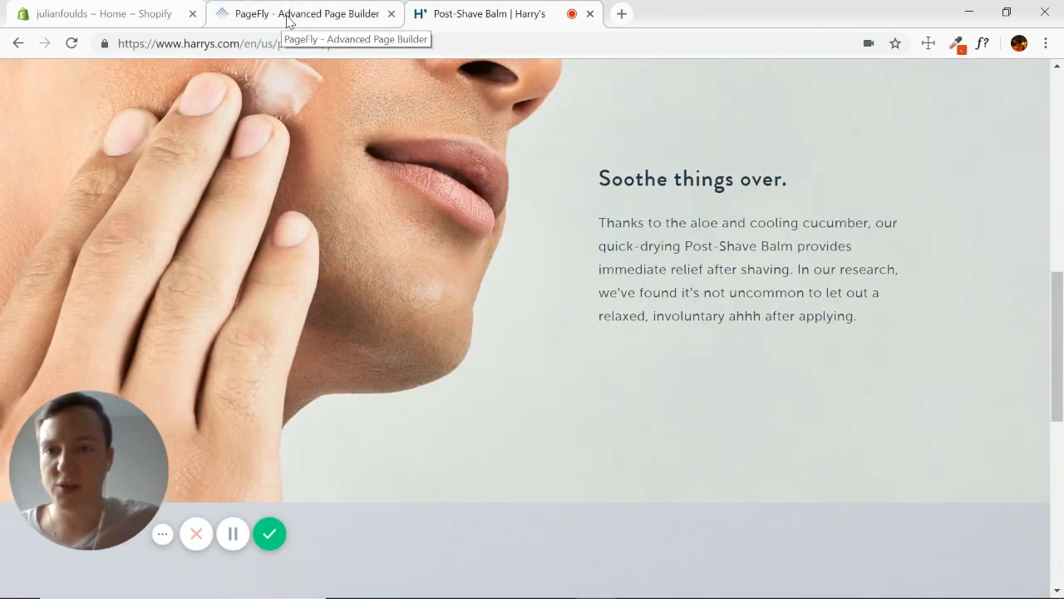
Step: Switch to the PageFly editor and review the matching image-and-text sections in the Harry's Product Clone page
click(286, 15)
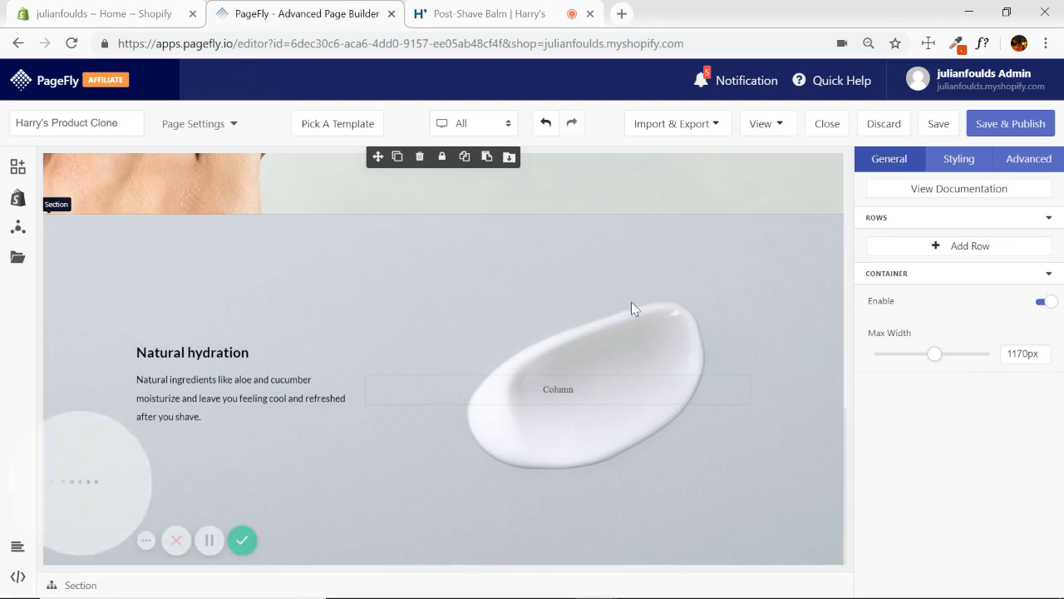
scroll(782, 317, up, 5)
scroll(784, 307, down, 5)
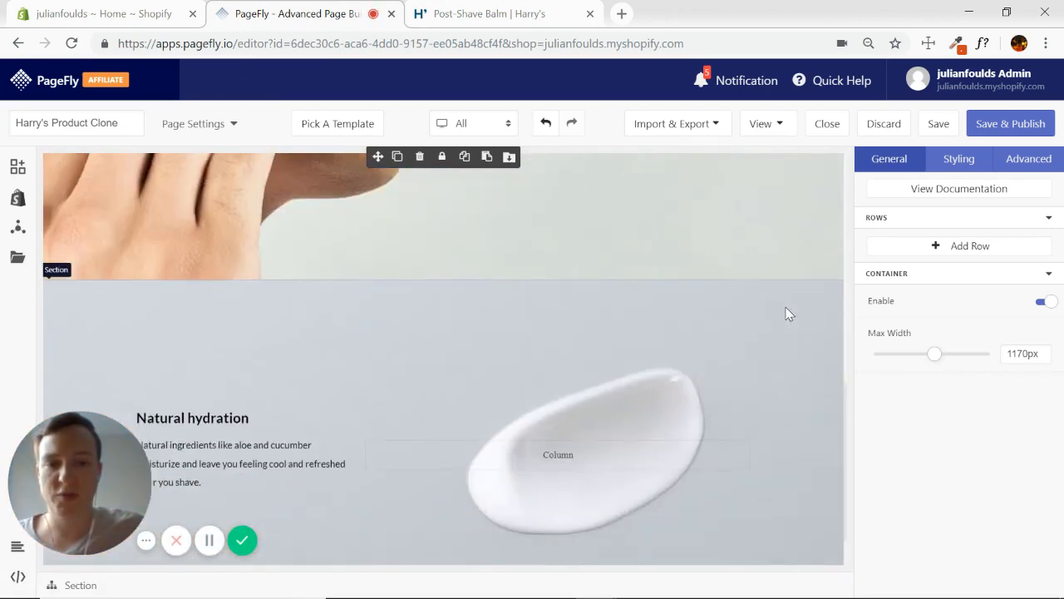
scroll(792, 353, up, 6)
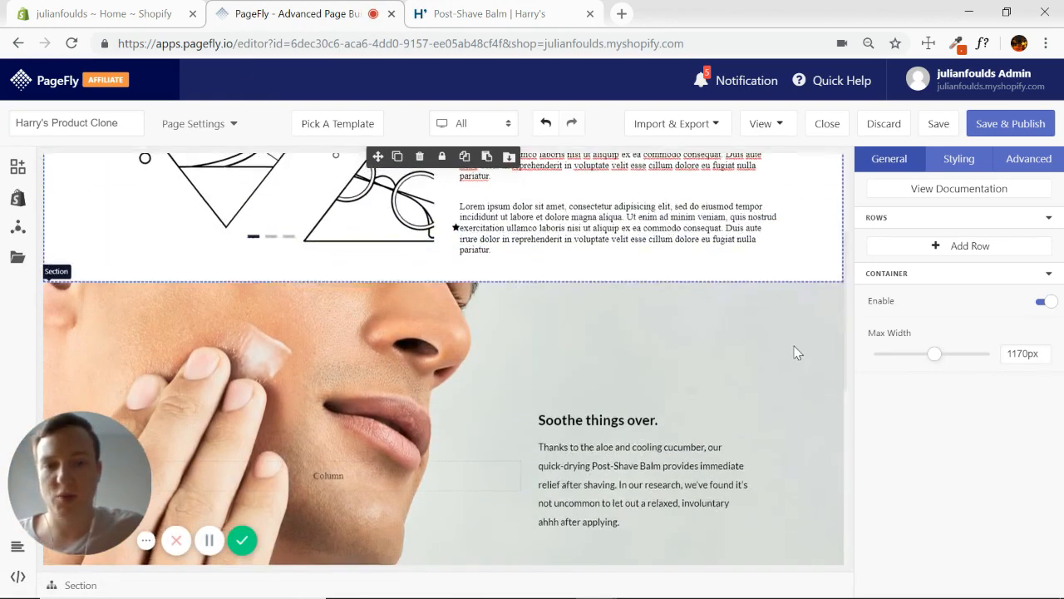
scroll(794, 347, down, 1)
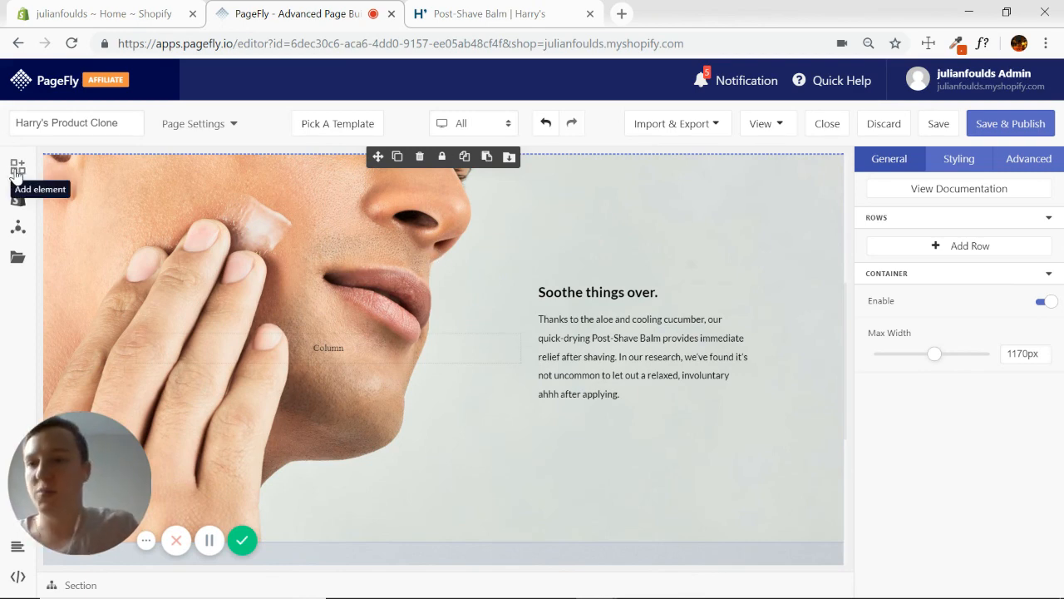
Step: View the Layout options in the element library, and close the library without adding anything
click(17, 167)
click(67, 215)
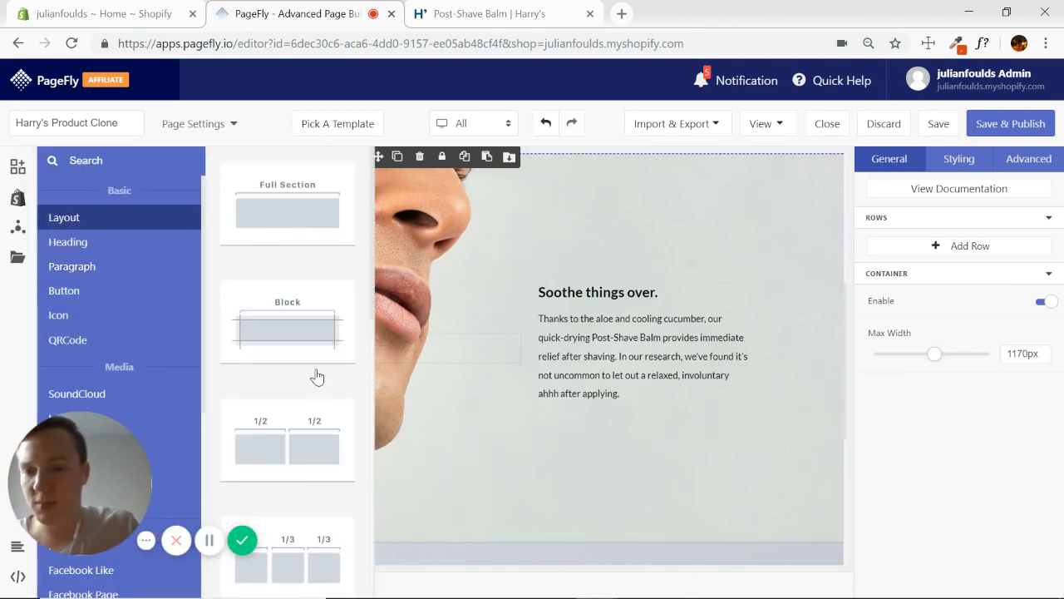
click(790, 222)
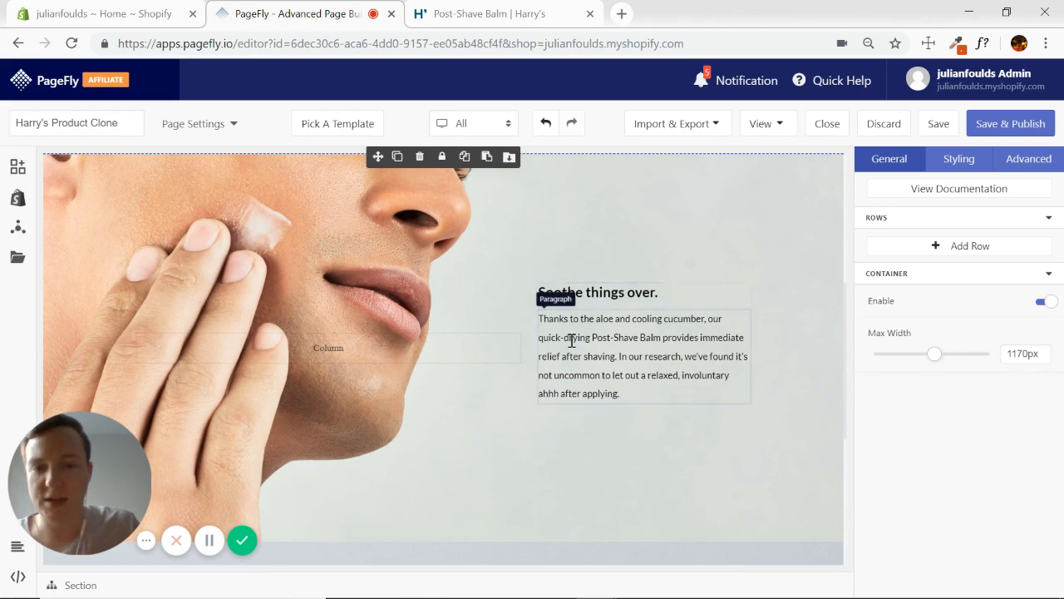
Step: Switch to the Harry's product page, examine the "Soothe things over." section, and return to the PageFly editor
click(479, 23)
scroll(720, 357, down, 10)
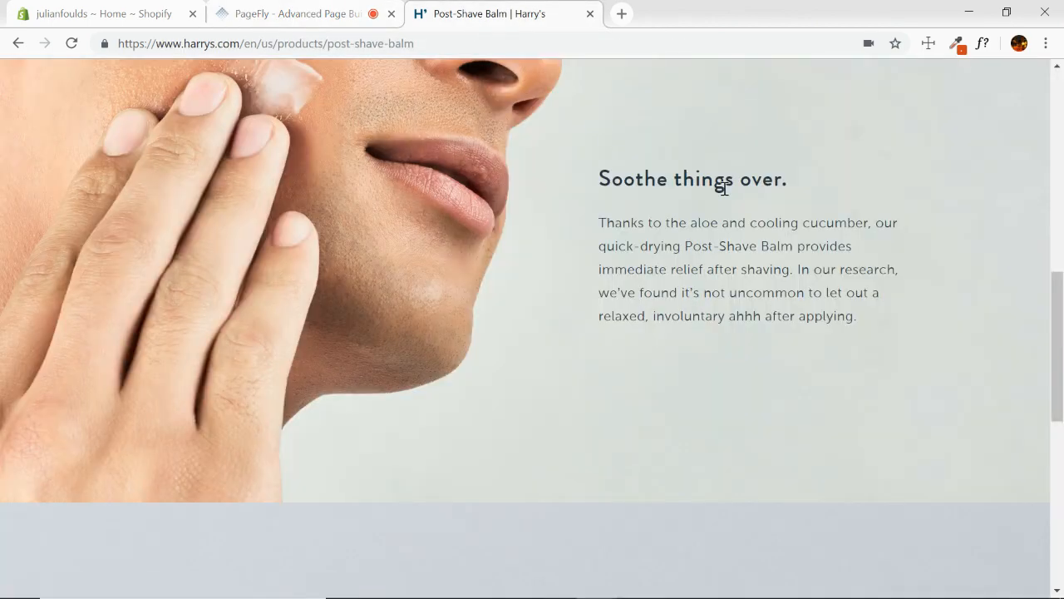
scroll(501, 252, up, 8)
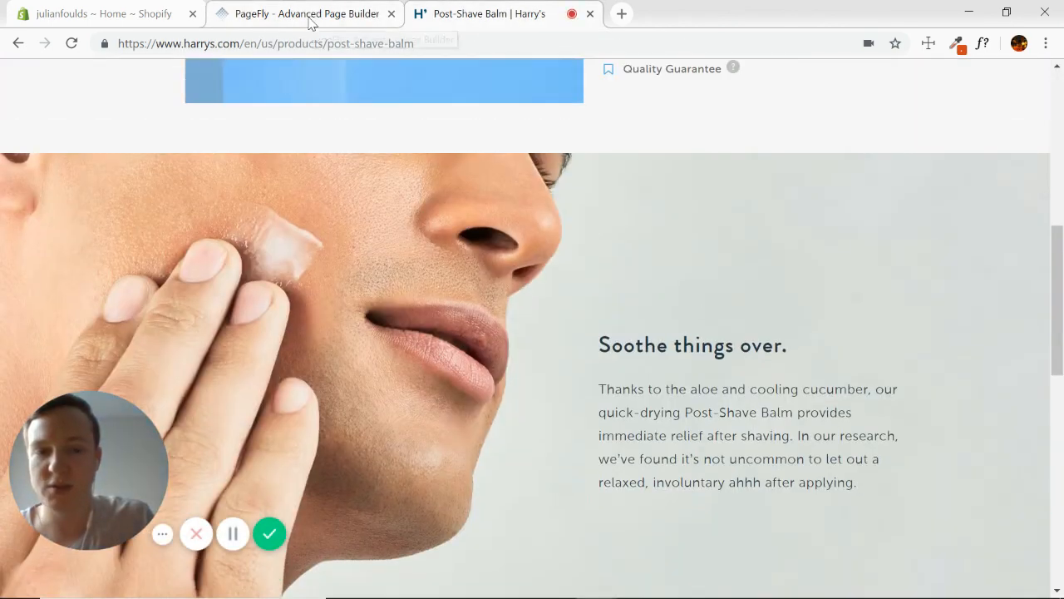
click(313, 8)
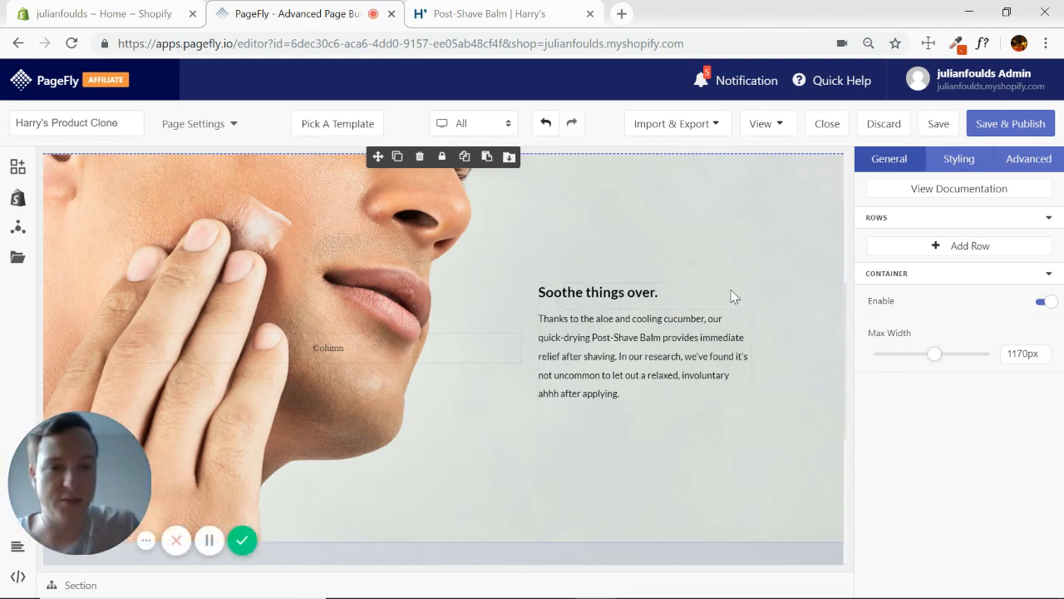
Step: Show the styling settings of the paragraph under the "Soothe things over." heading and look over both cloned sections
click(651, 337)
click(956, 160)
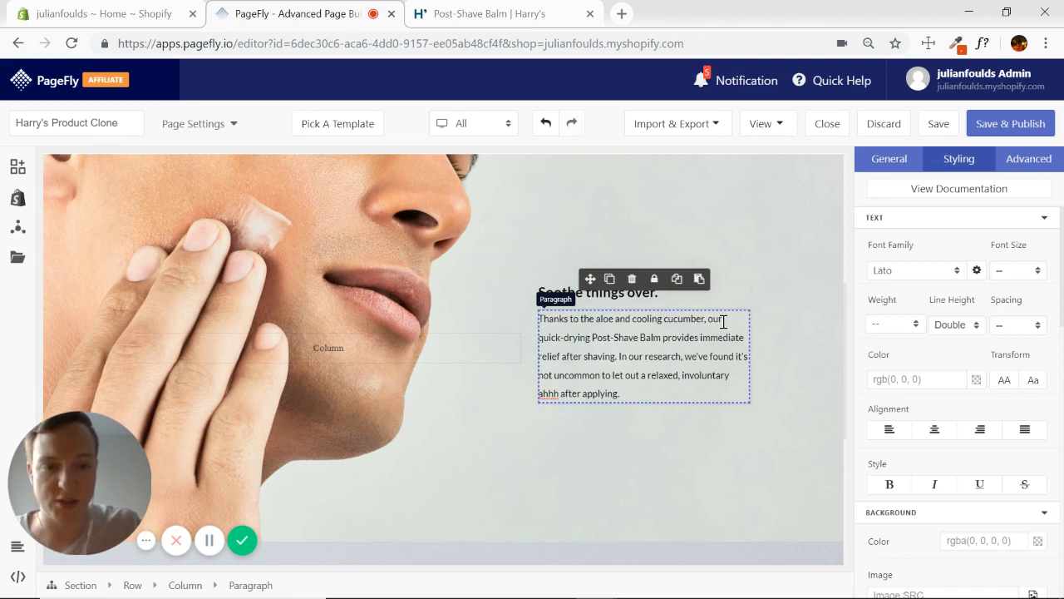
scroll(807, 328, down, 5)
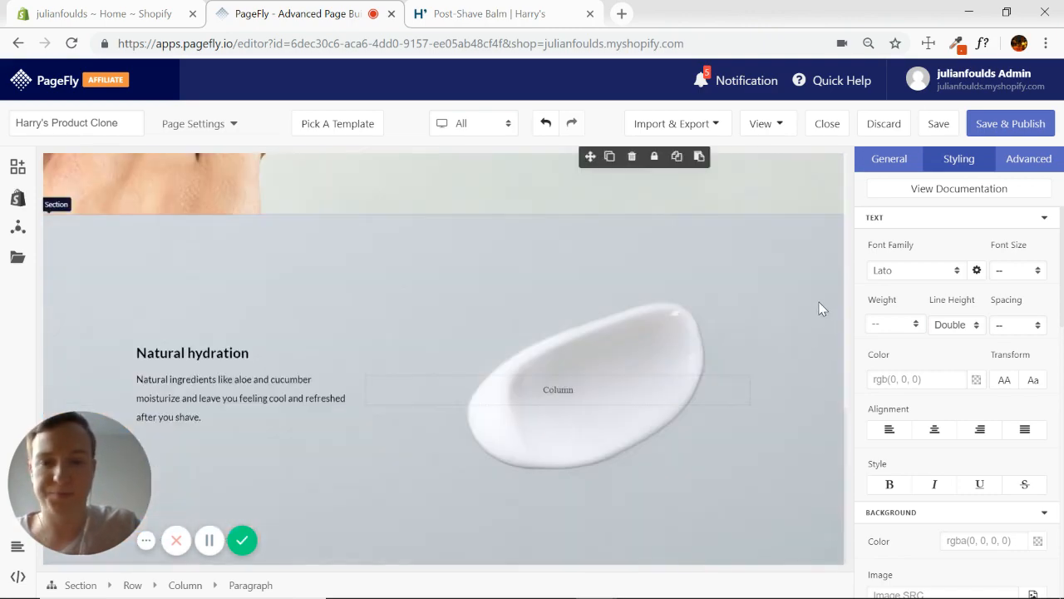
scroll(815, 298, up, 6)
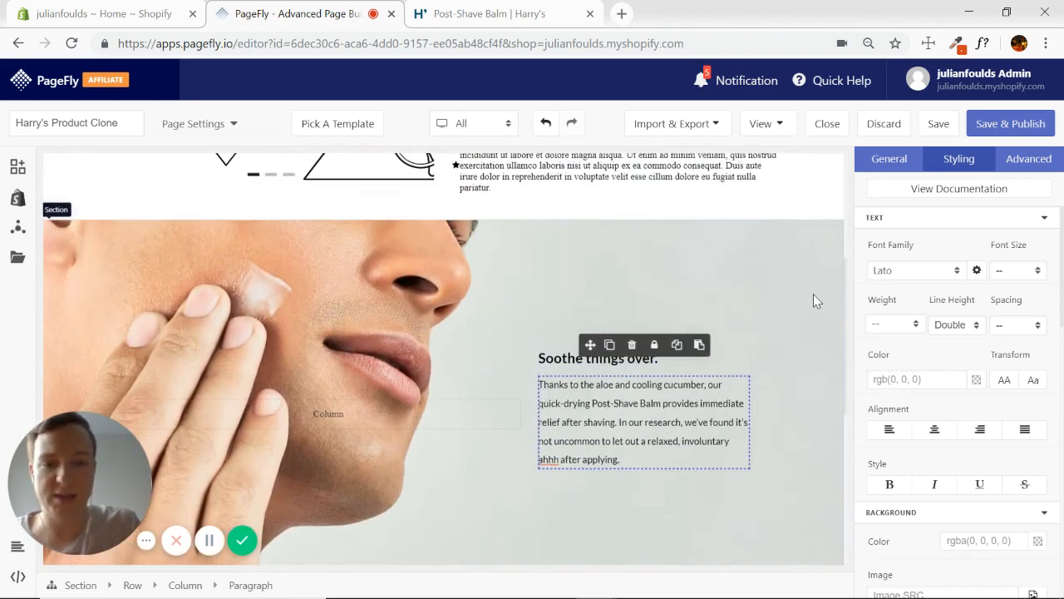
Step: Select the "Soothe things over." section and its inner row to inspect how the layout is structured
click(814, 294)
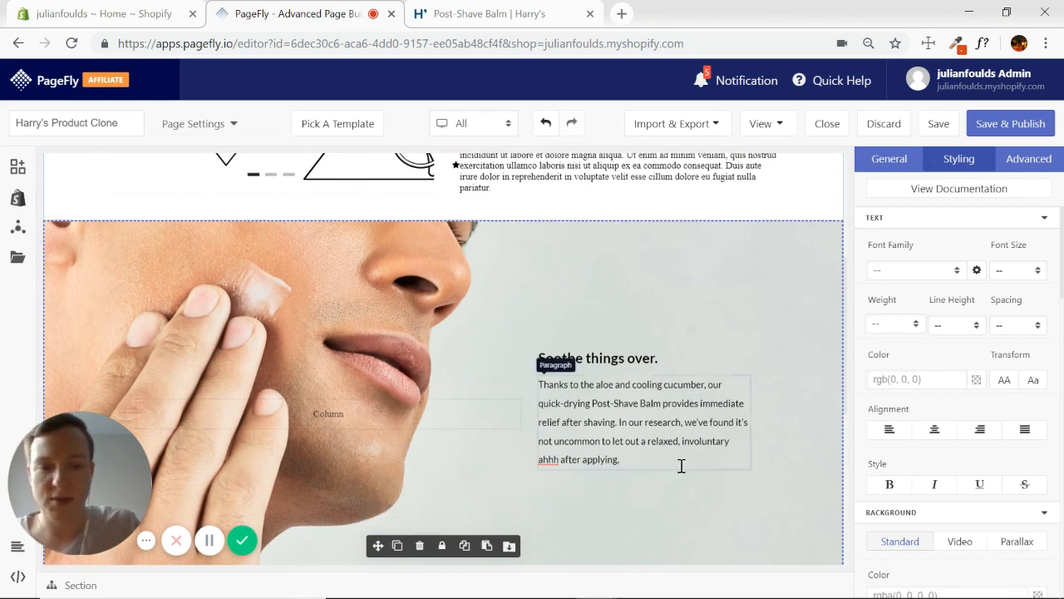
scroll(682, 466, down, 2)
click(510, 331)
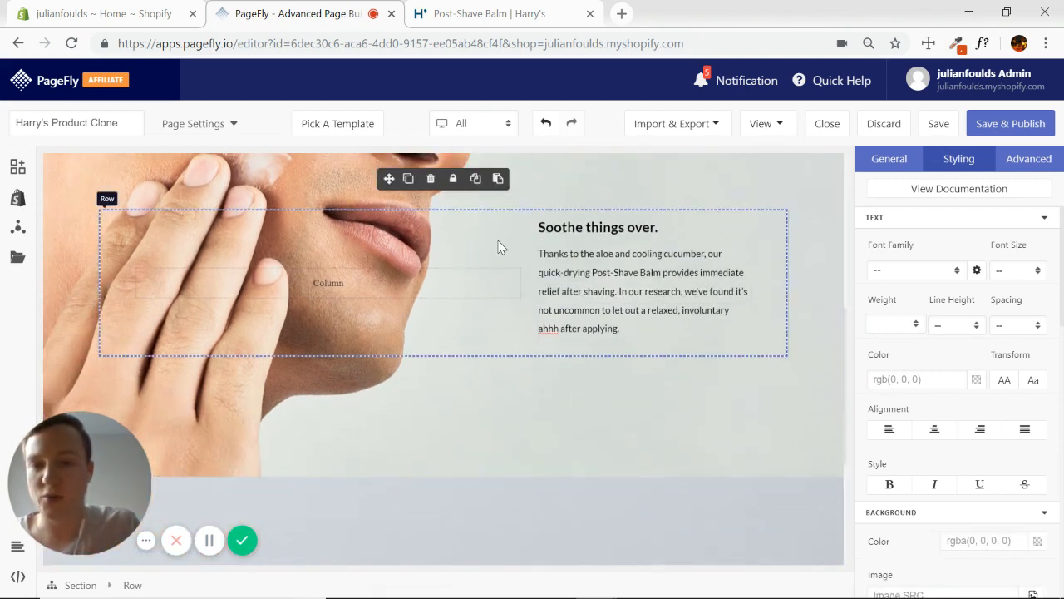
scroll(504, 357, down, 4)
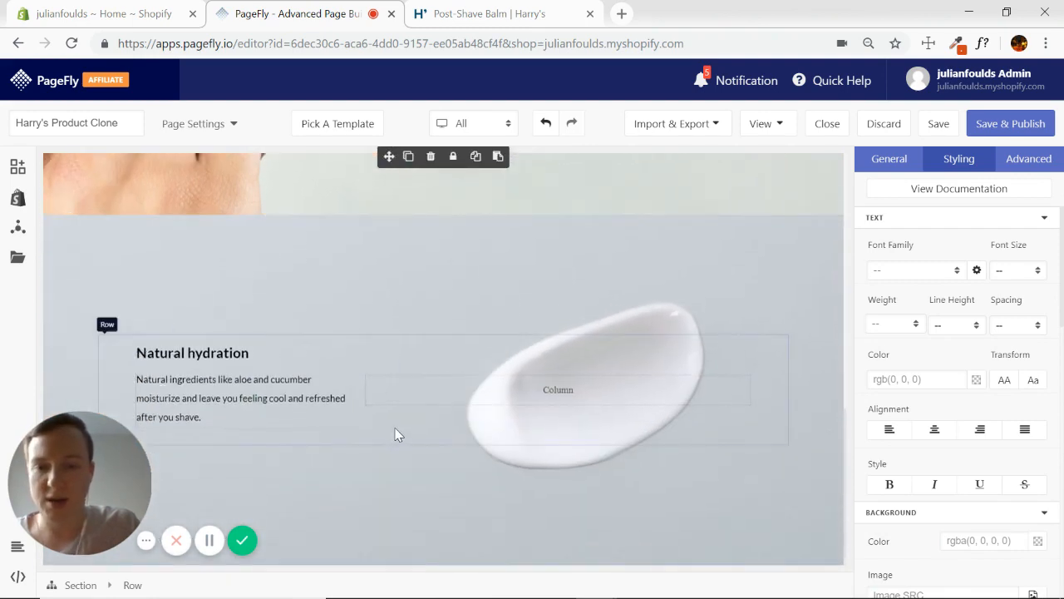
Step: Clear the flex direction of the "Natural hydration" row so its columns return to the default order
click(374, 436)
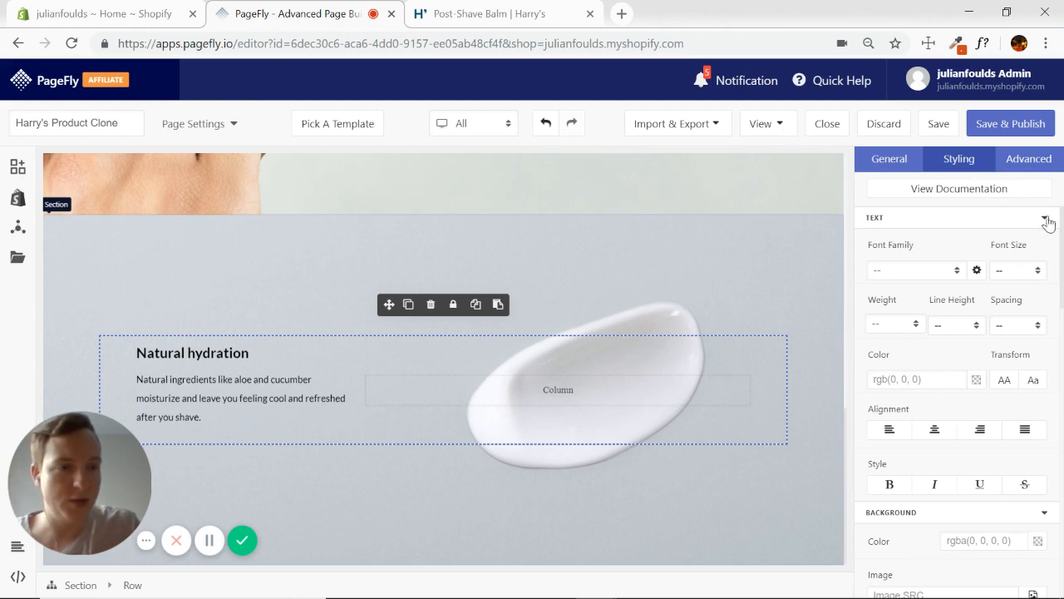
click(1045, 218)
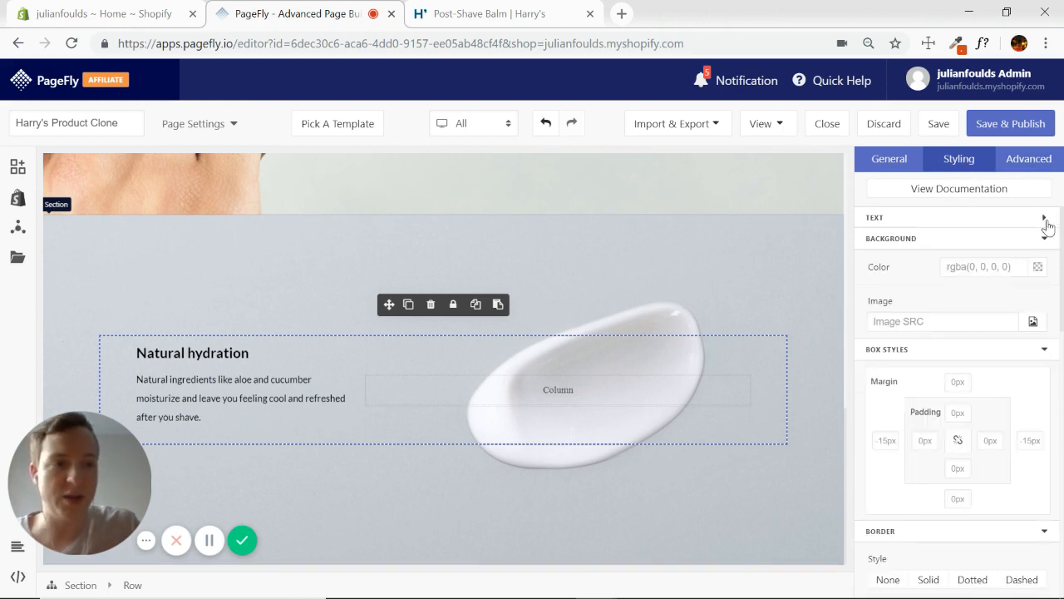
click(1045, 239)
click(1044, 260)
click(1038, 280)
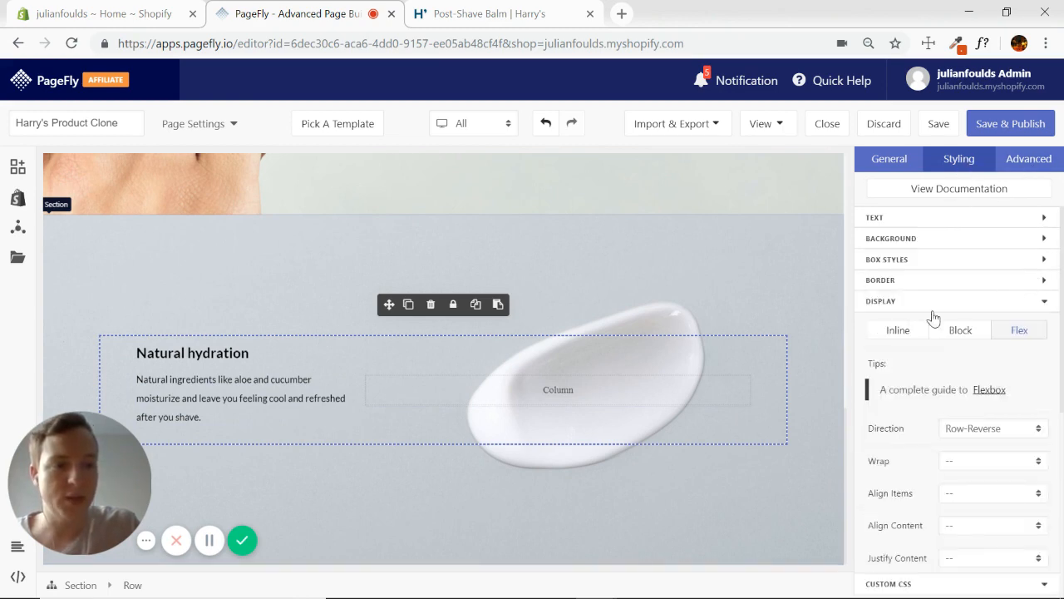
scroll(1031, 334, down, 2)
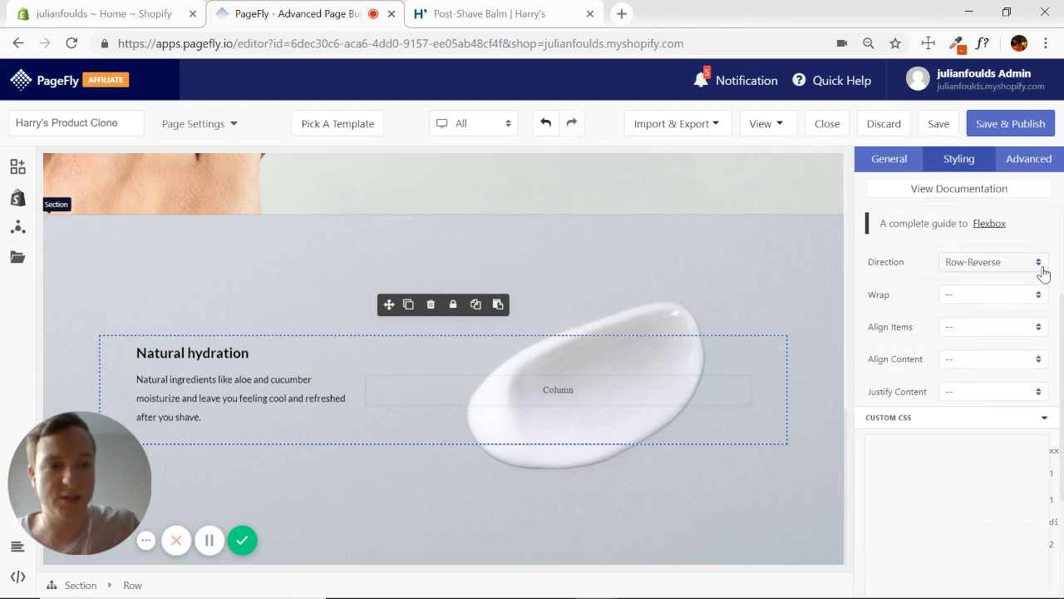
click(1038, 264)
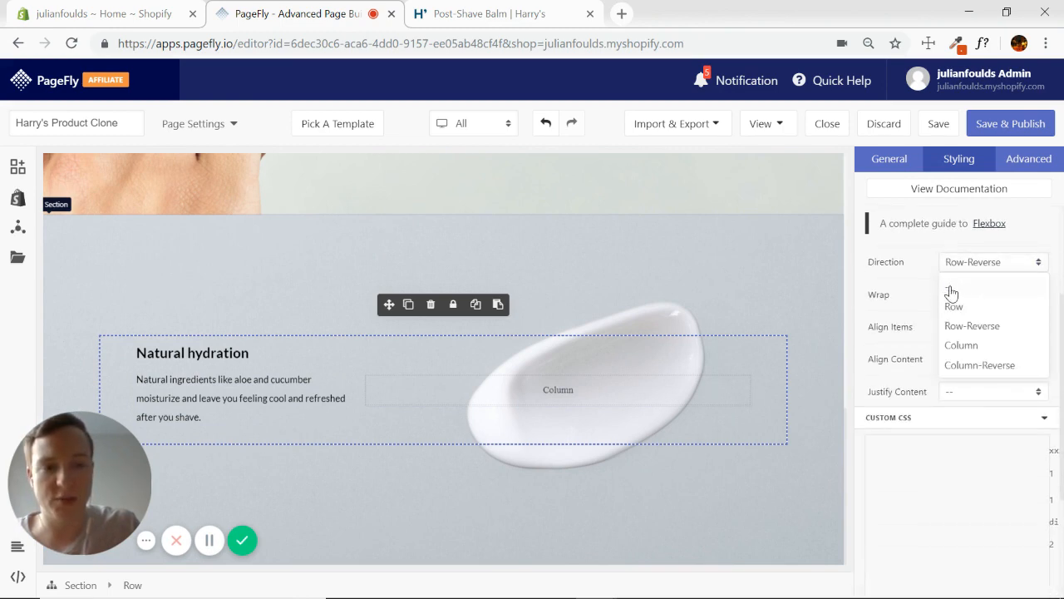
click(952, 293)
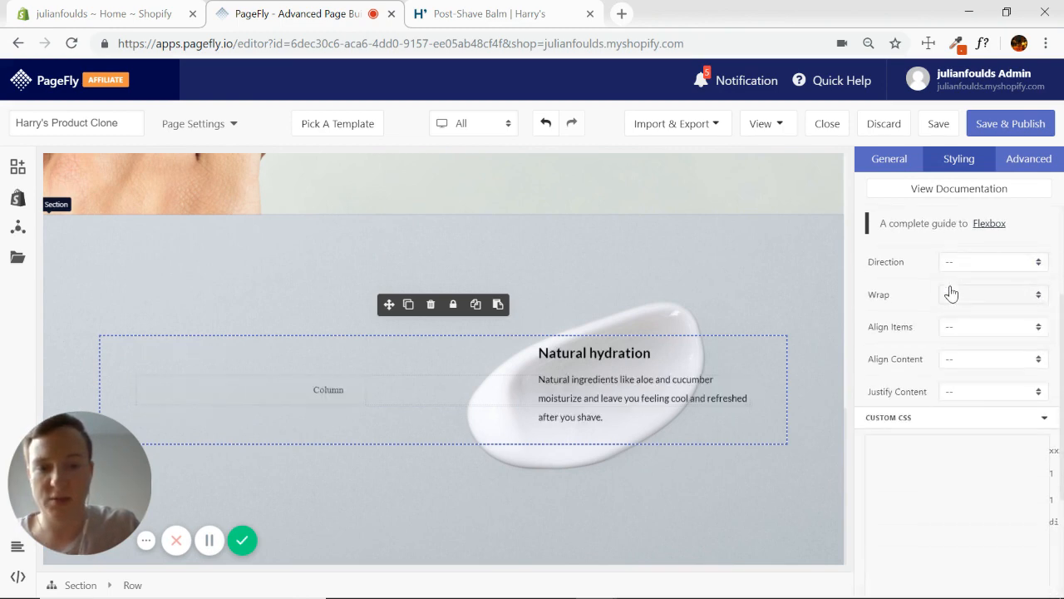
Step: Try narrowing the "Natural hydration" text column from its outer edge, and undo the resize
scroll(787, 363, up, 3)
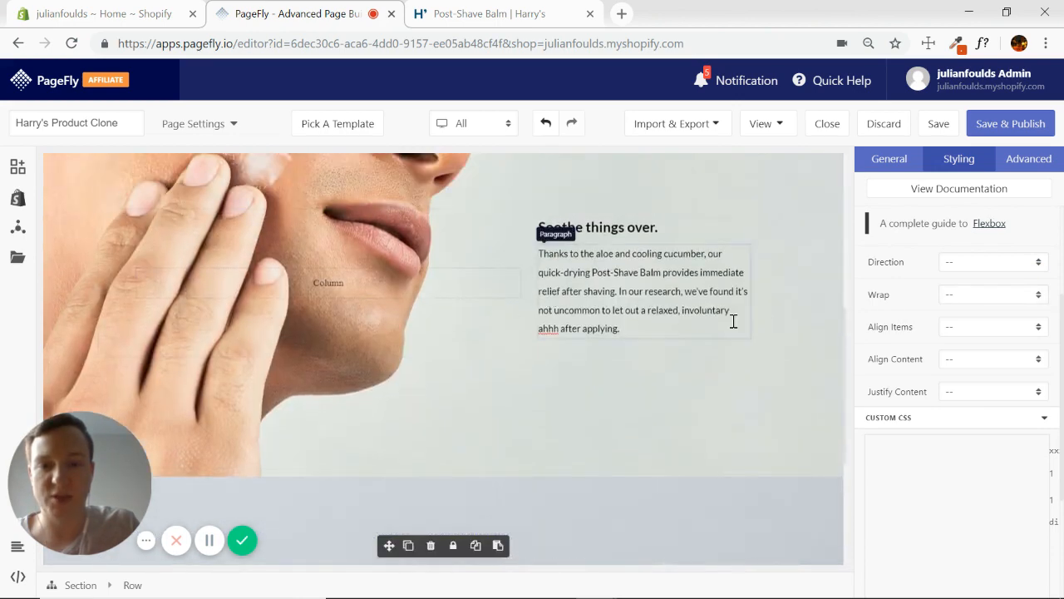
scroll(735, 324, down, 2)
scroll(763, 326, down, 1)
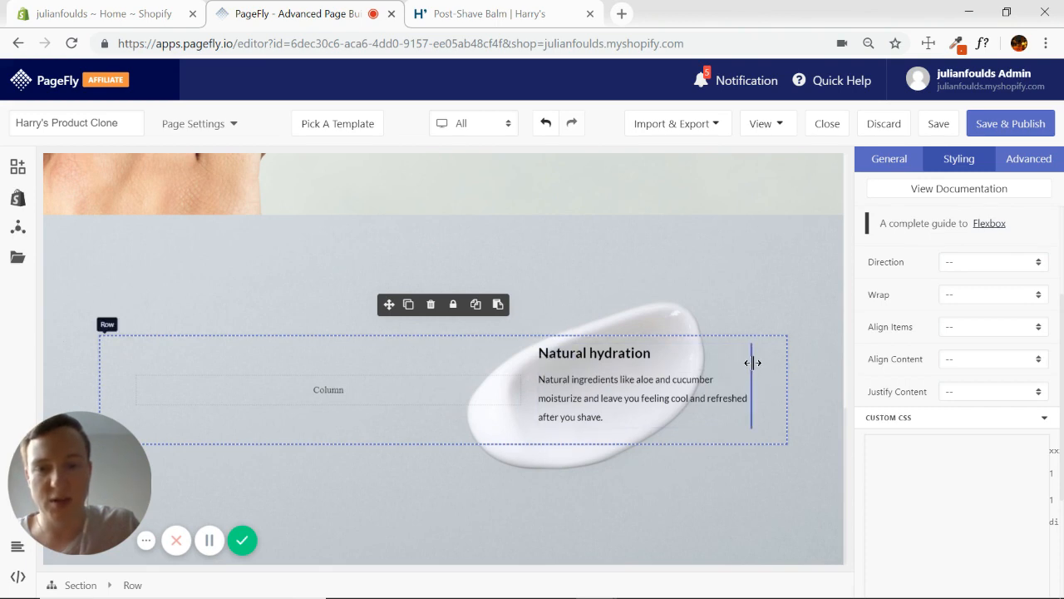
drag(753, 364, 712, 368)
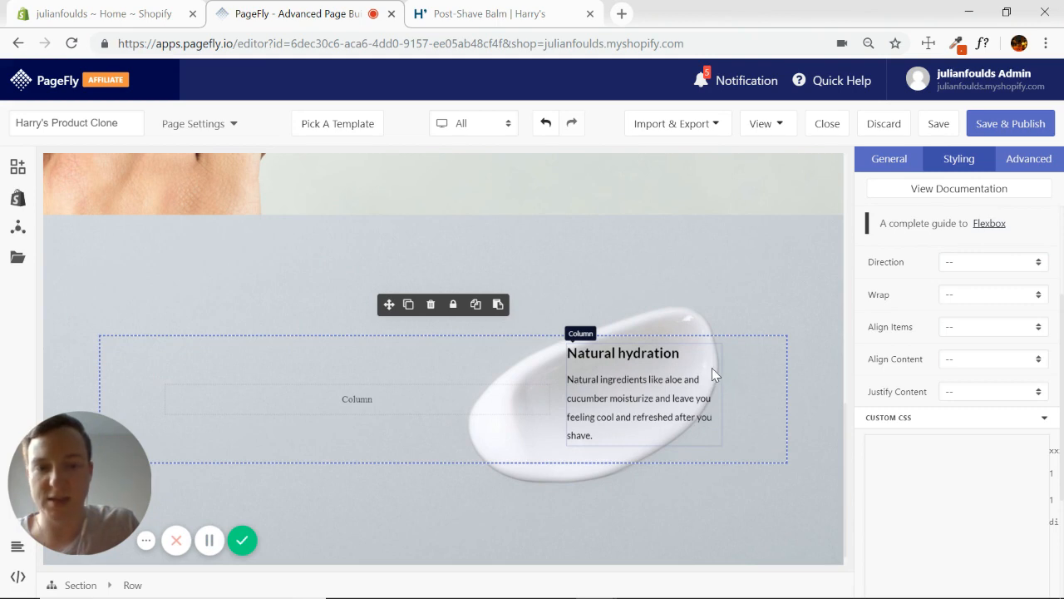
click(546, 125)
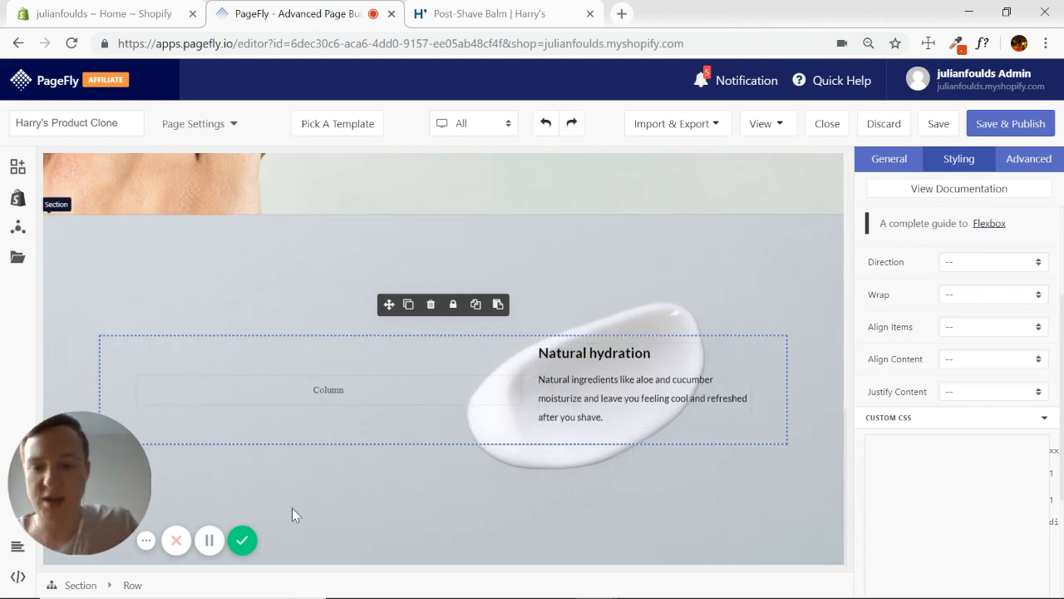
Step: Set the flex direction of the "Natural hydration" row to Row-Reverse
scroll(1046, 272, up, 2)
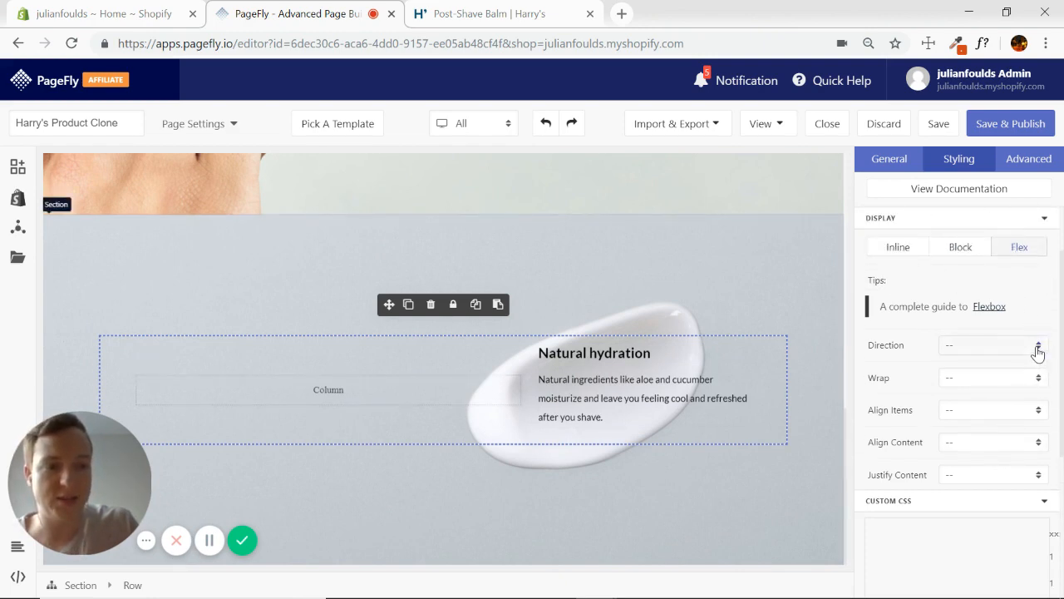
click(1037, 345)
click(981, 412)
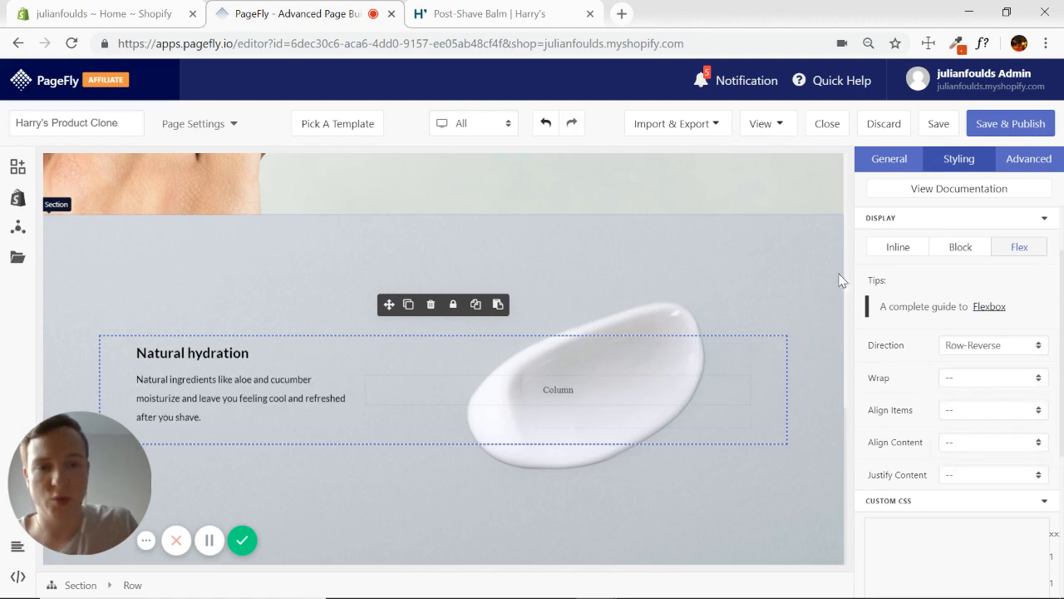
Step: Select the "Natural hydration" section and compare its column order with the "Soothe things over." section above
click(803, 270)
scroll(795, 353, up, 7)
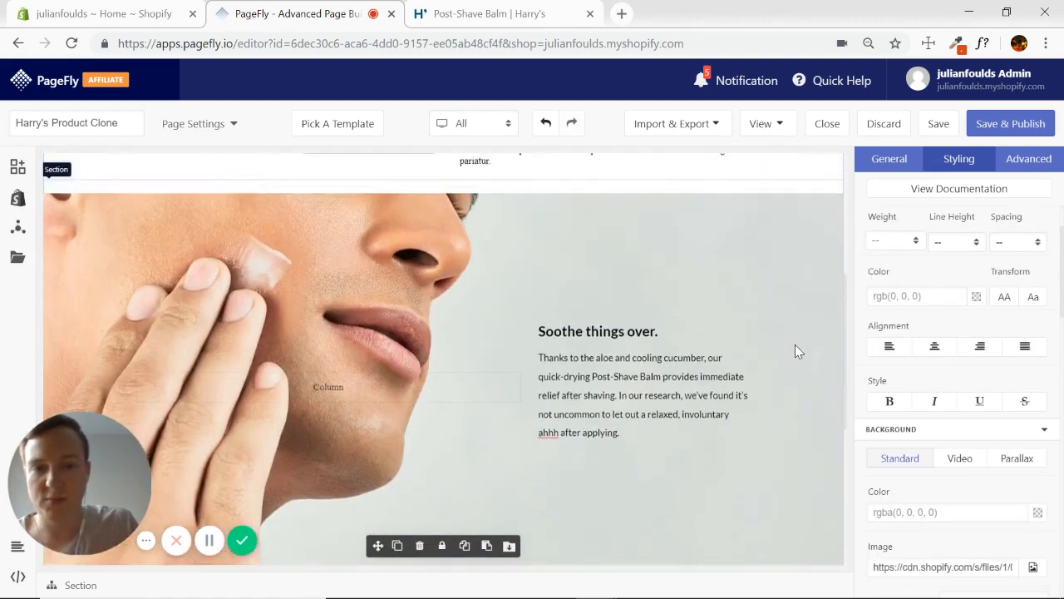
scroll(795, 344, down, 4)
scroll(795, 348, down, 3)
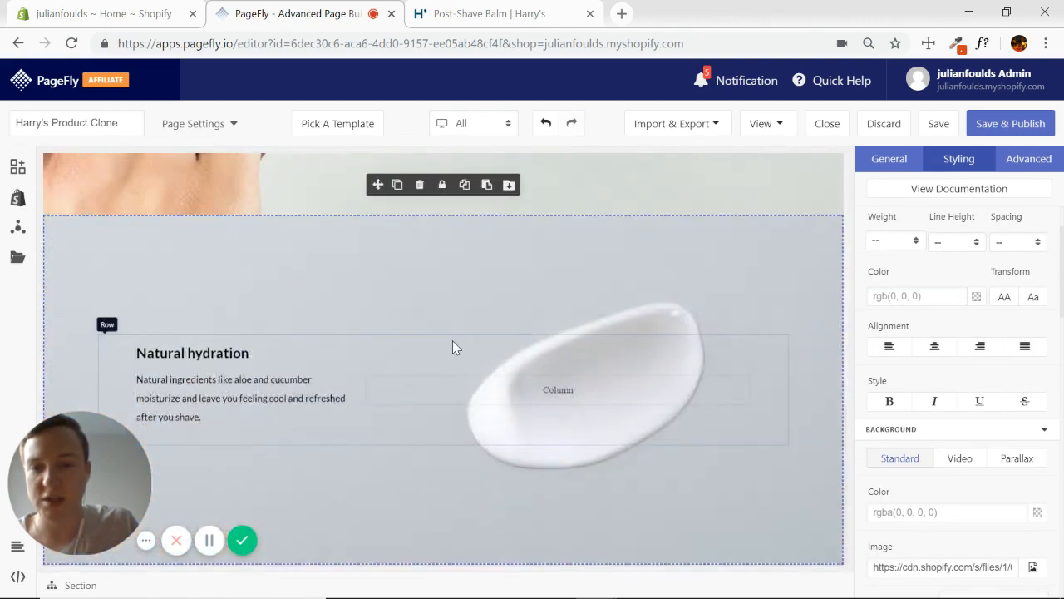
scroll(784, 330, up, 4)
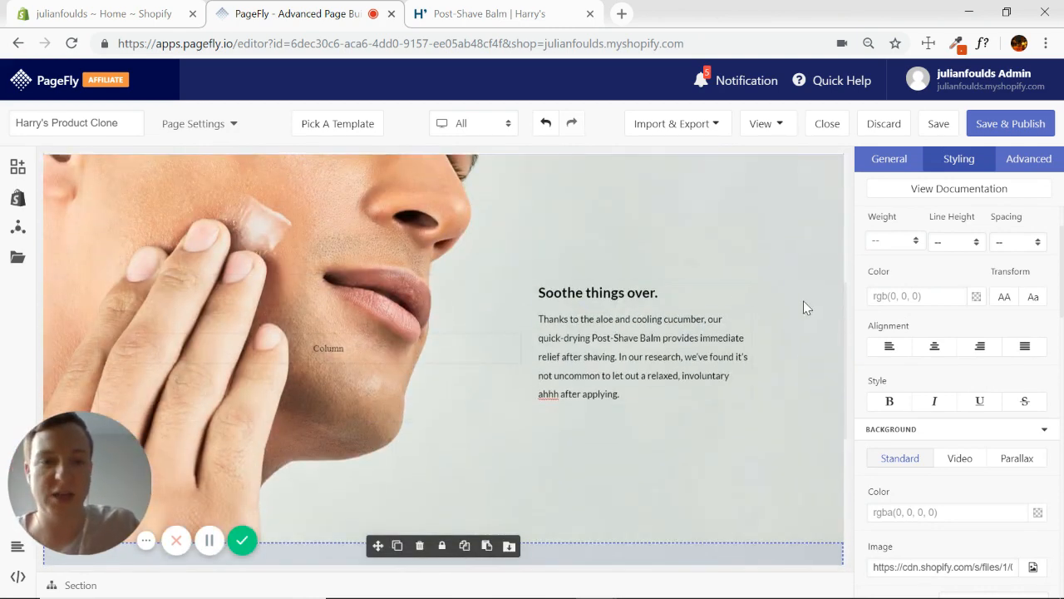
scroll(807, 303, down, 4)
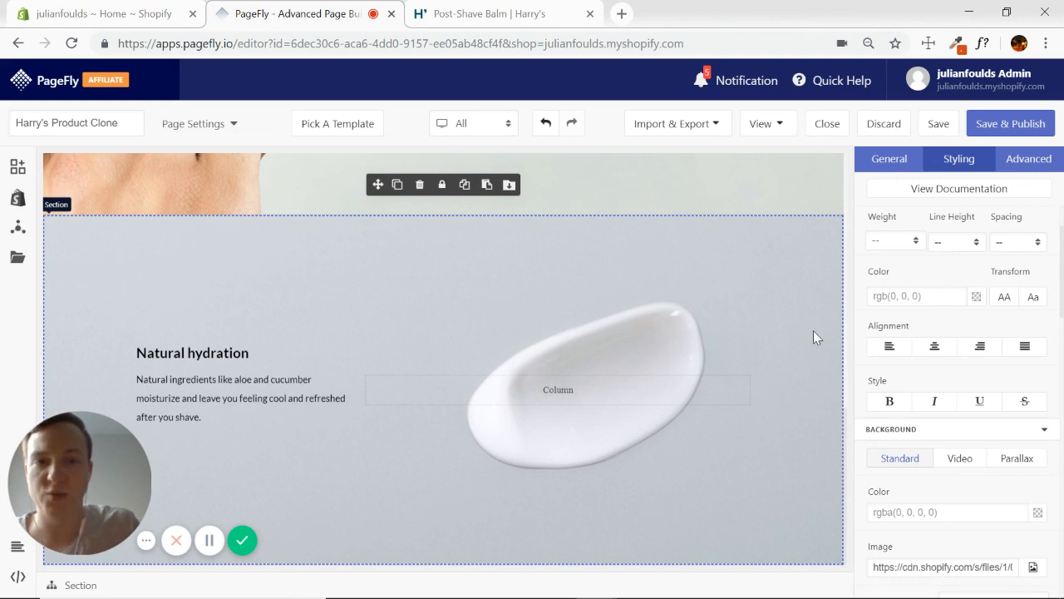
Step: Select the product section above "Soothe things over." and sample the page background color on the Harry's Post-Shave Balm page with ColorZilla
scroll(818, 330, up, 8)
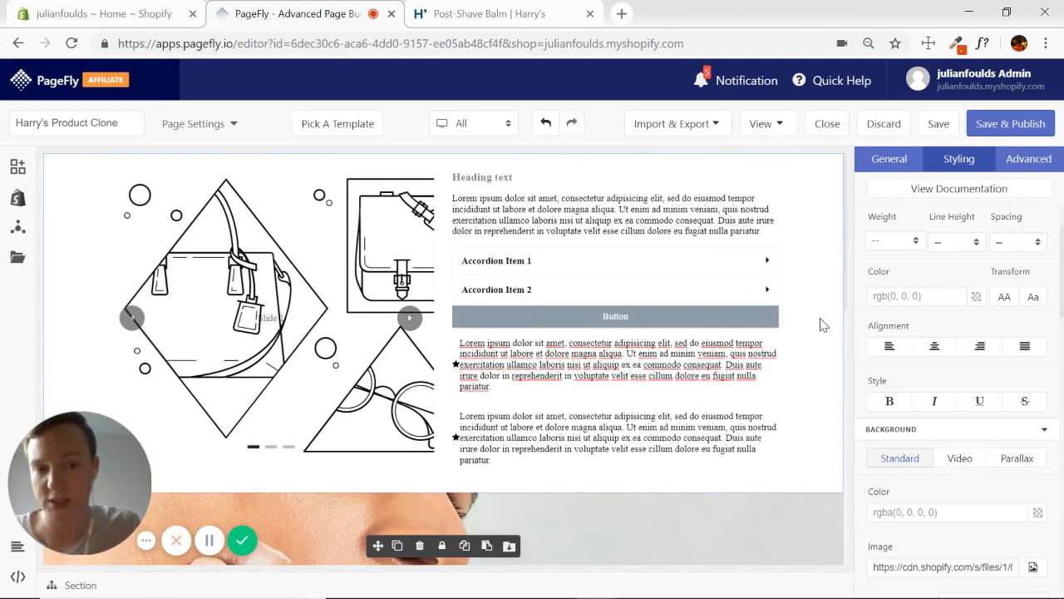
click(815, 288)
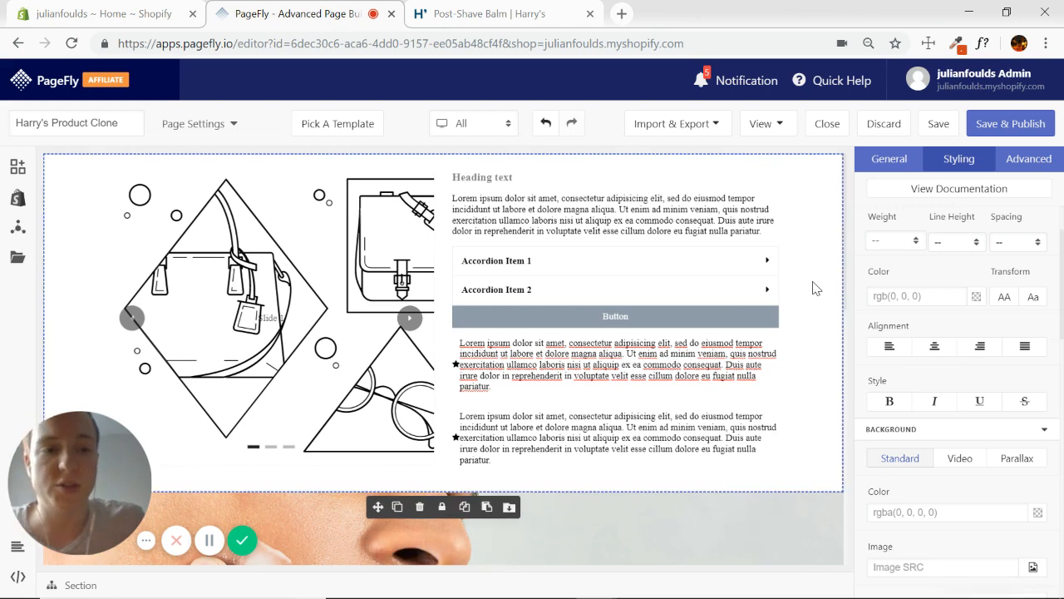
click(526, 17)
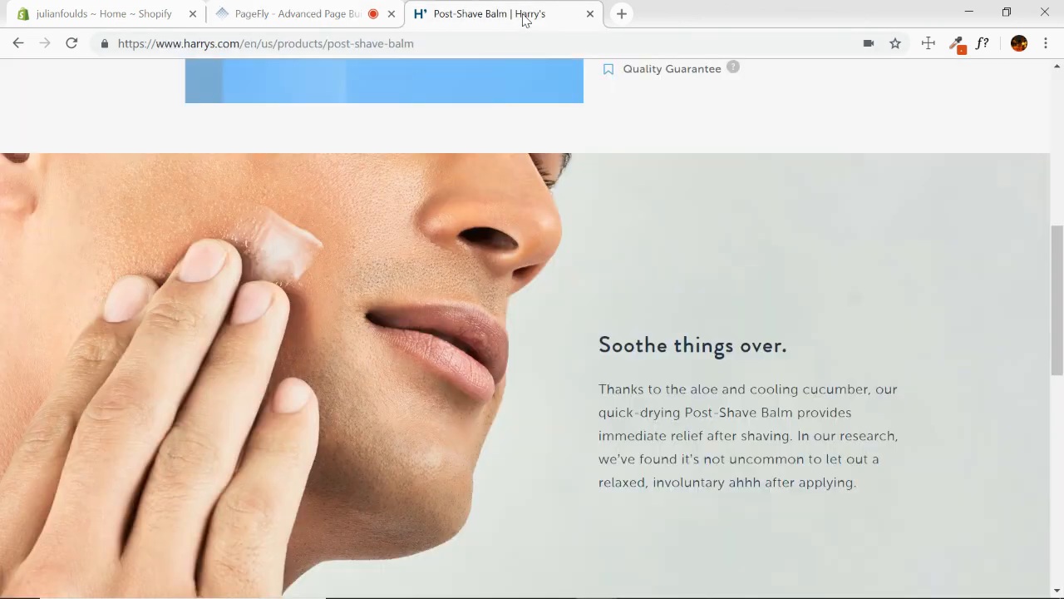
scroll(881, 290, up, 10)
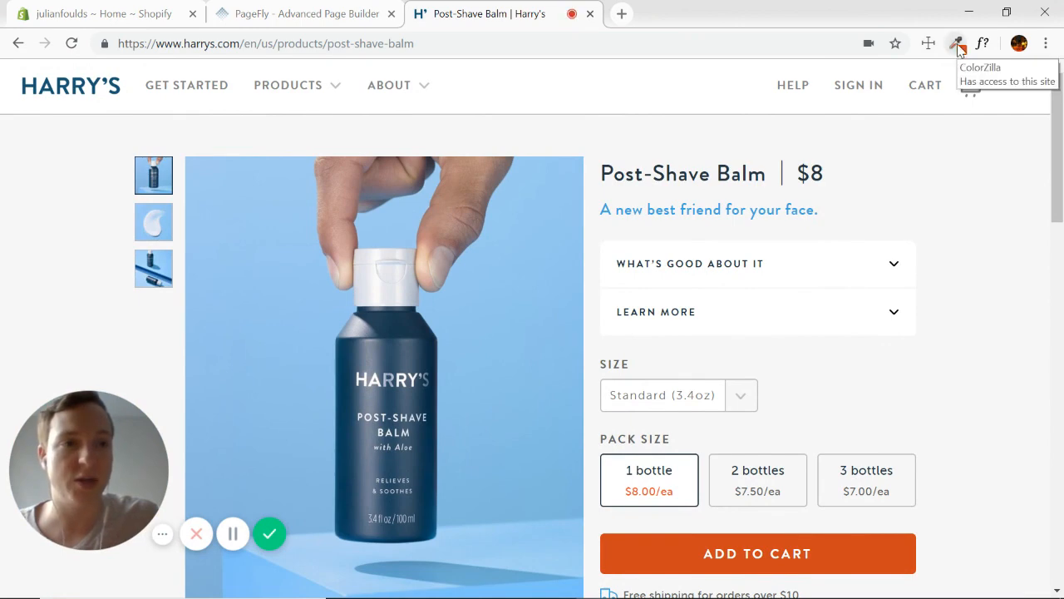
click(956, 45)
click(997, 226)
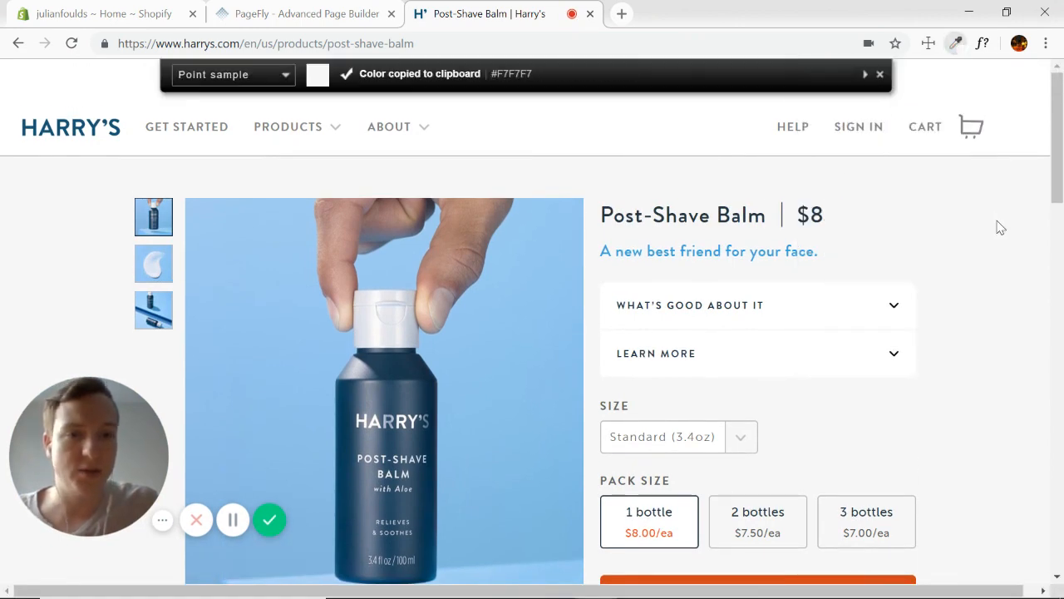
Step: Return to the PageFly editor and set the product section's background color to the copied #F7F7F7
click(316, 12)
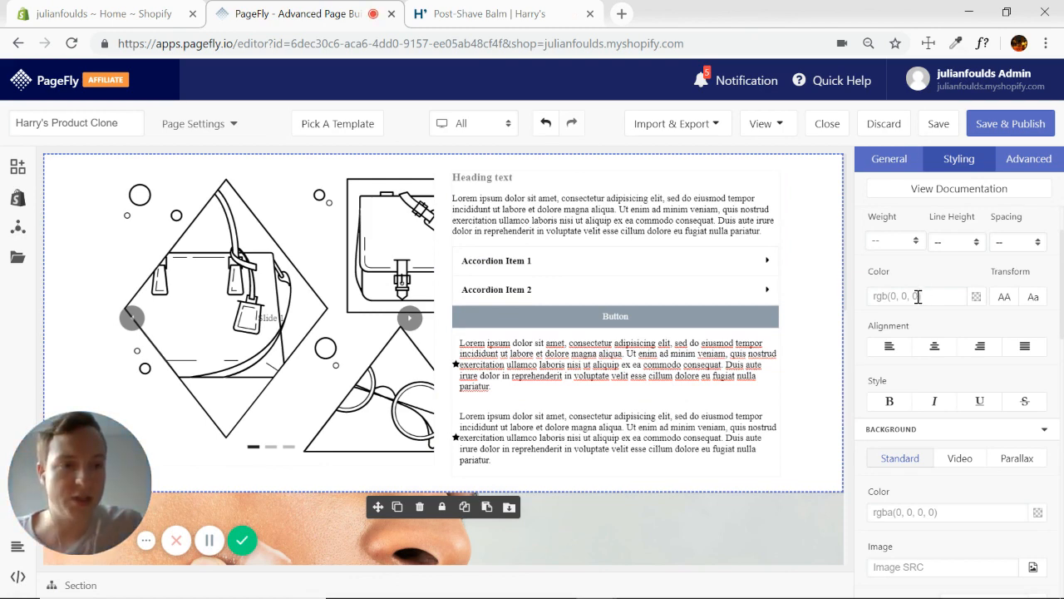
scroll(1027, 245, down, 2)
click(956, 346)
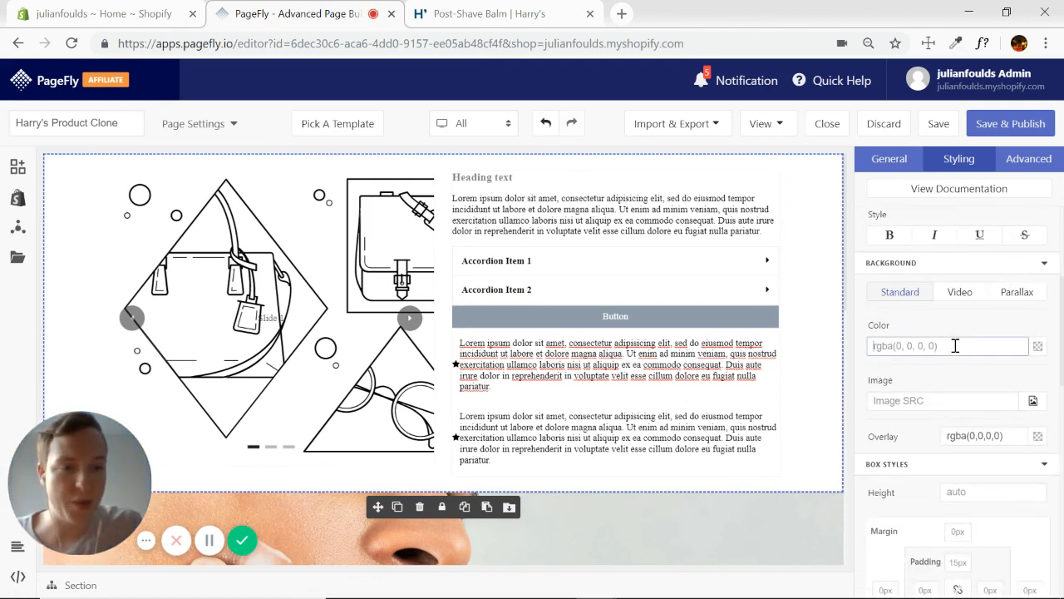
key(ctrl+v)
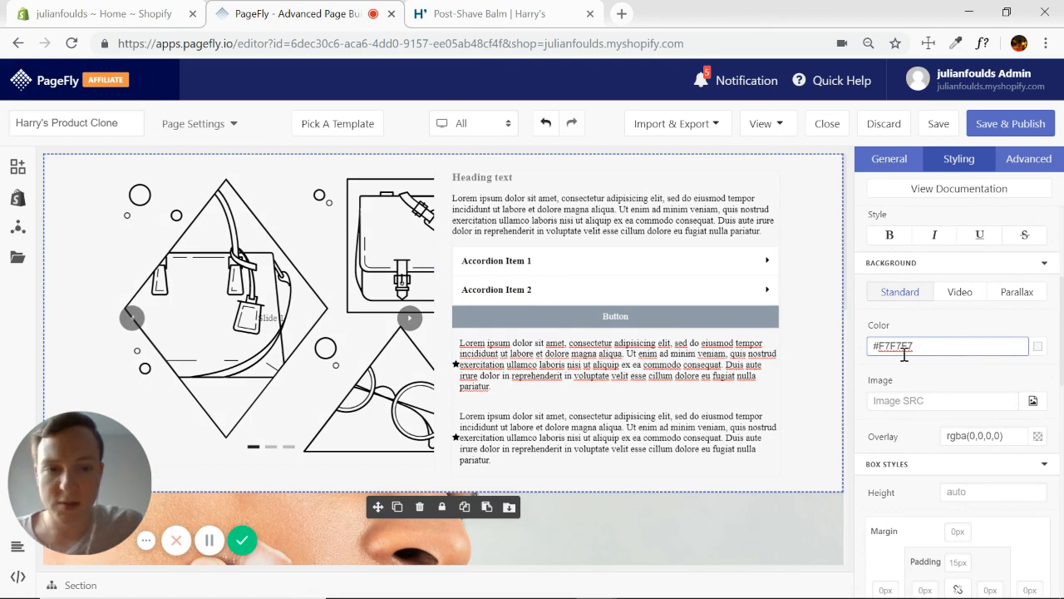
click(334, 355)
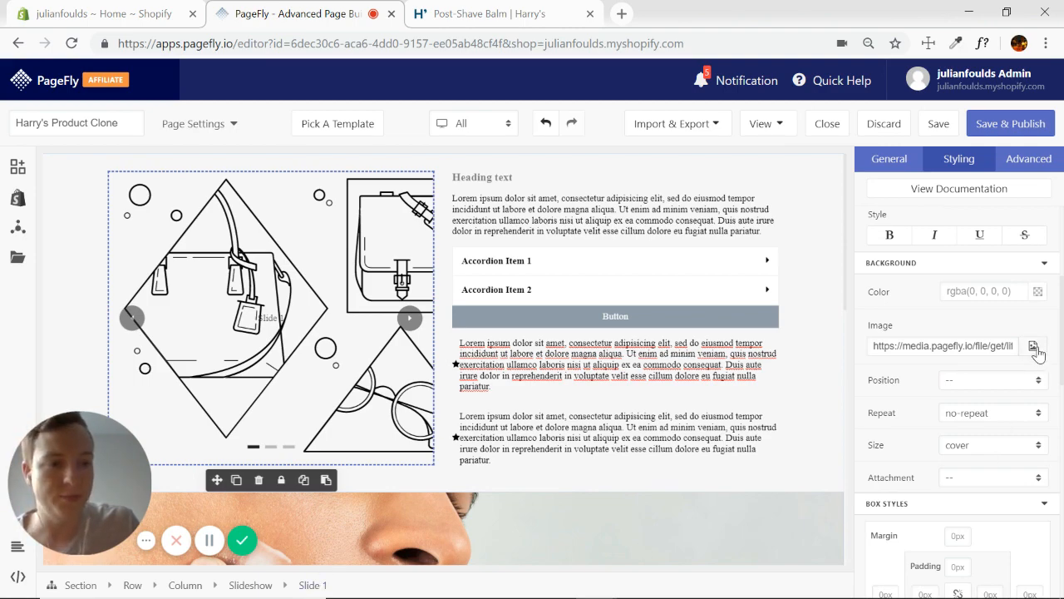
click(1033, 345)
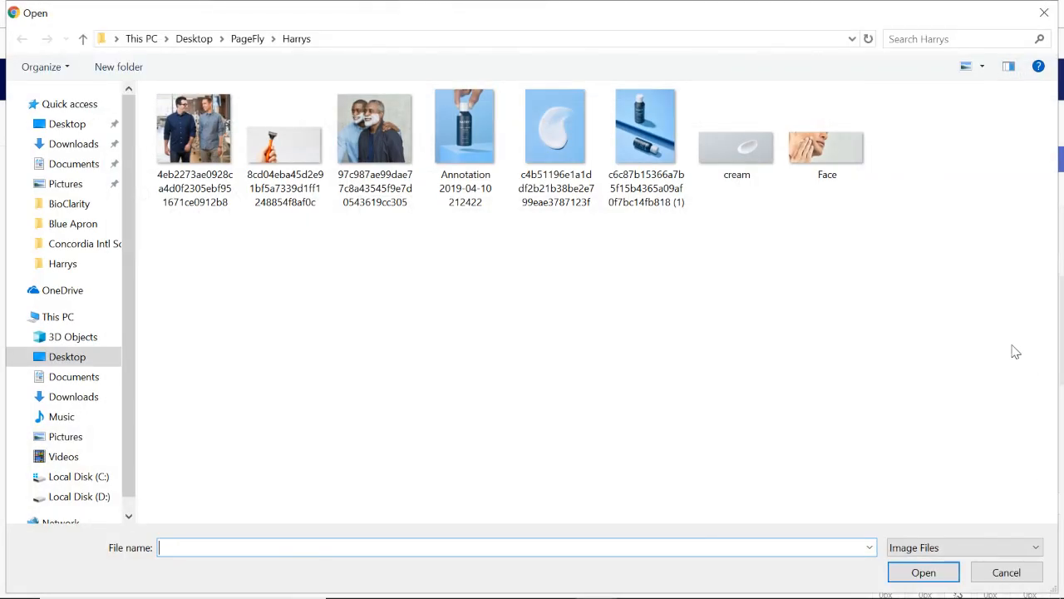
double_click(479, 138)
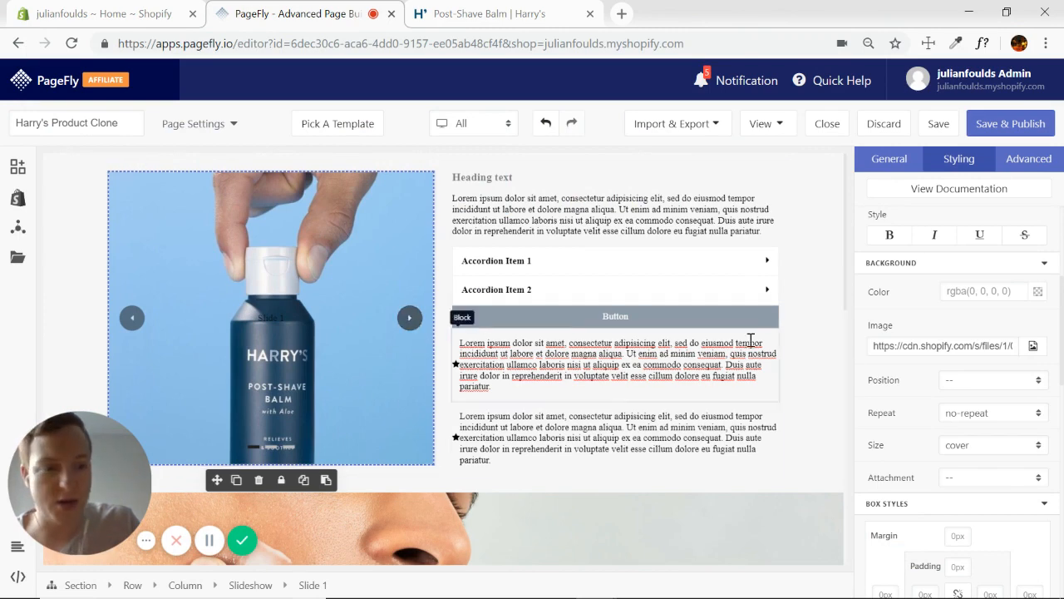
click(1034, 381)
scroll(1023, 471, down, 1)
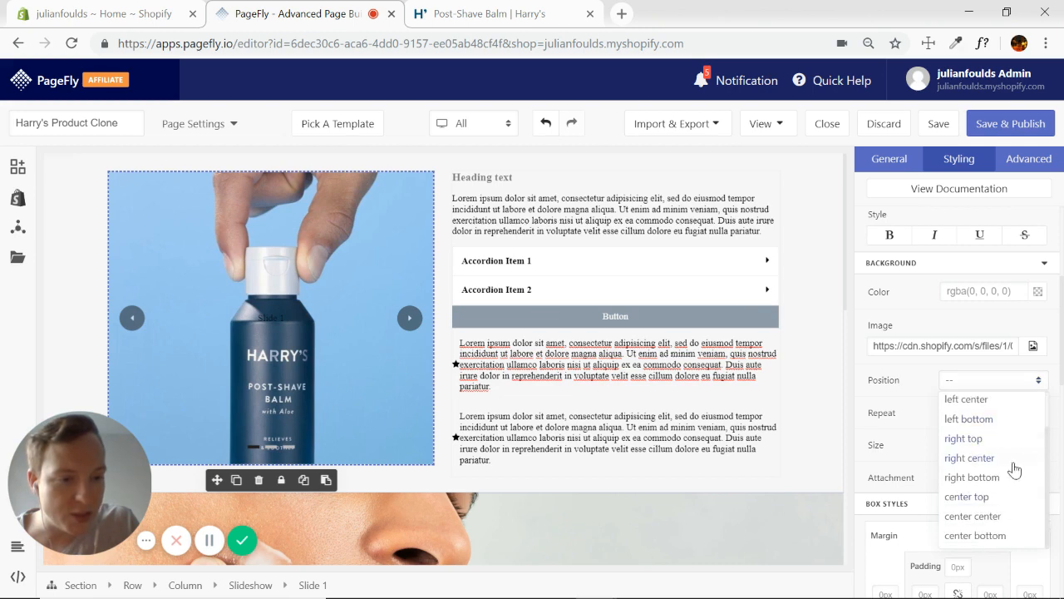
click(988, 517)
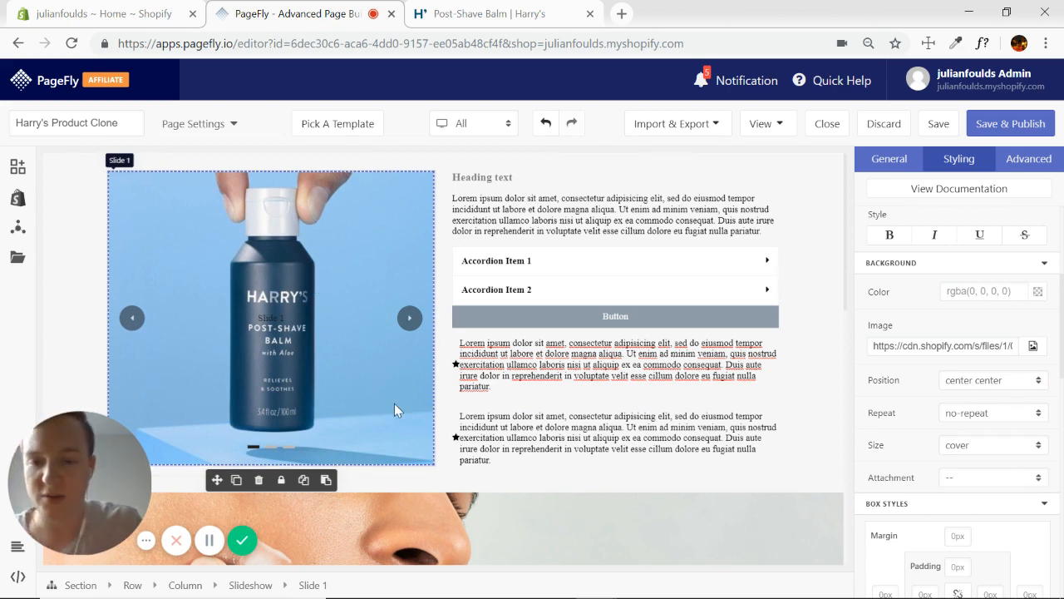
Step: Replace Slide 2's background image with the cream swirl picture on blue from the Harrys folder and set its position to center center
click(409, 317)
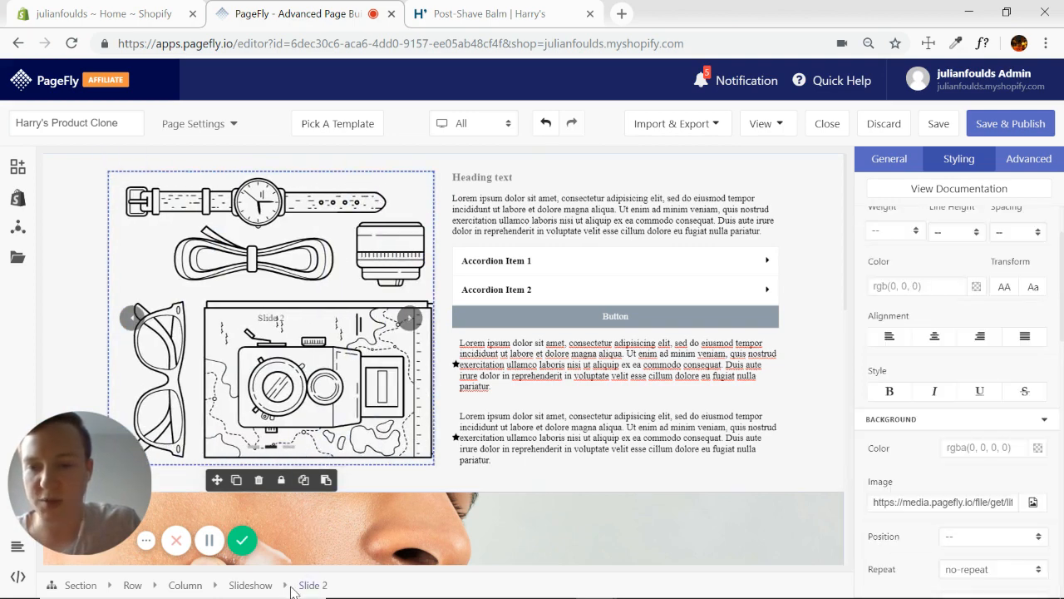
scroll(997, 224, down, 2)
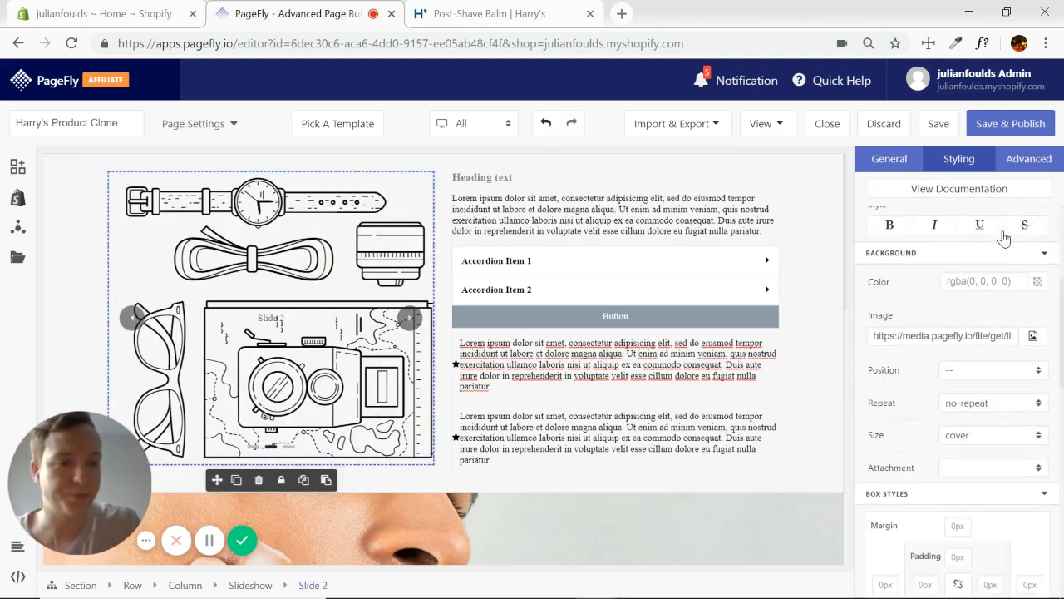
click(906, 162)
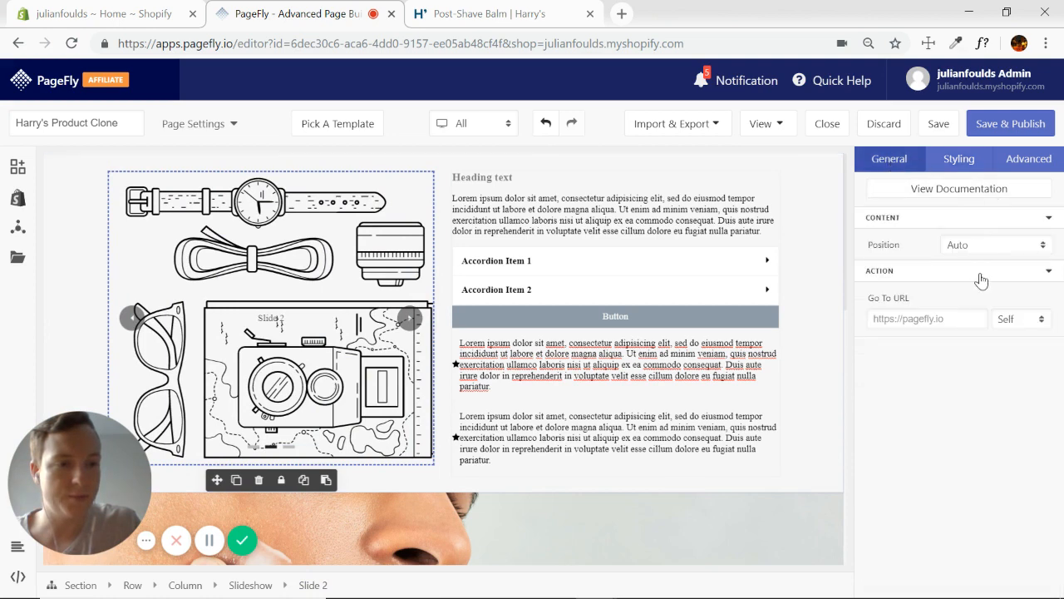
click(960, 159)
click(1045, 221)
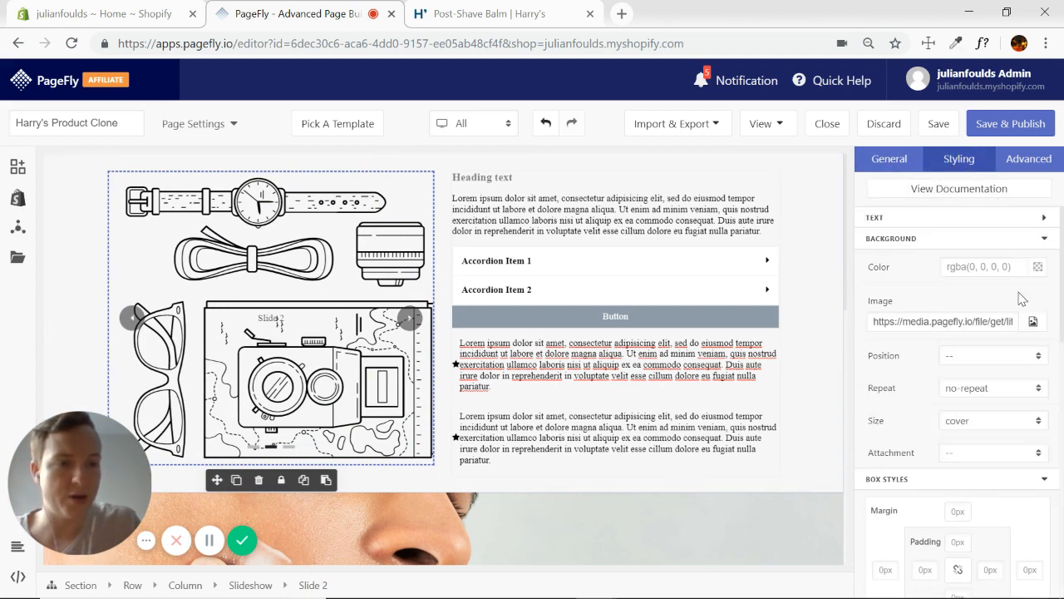
click(1029, 321)
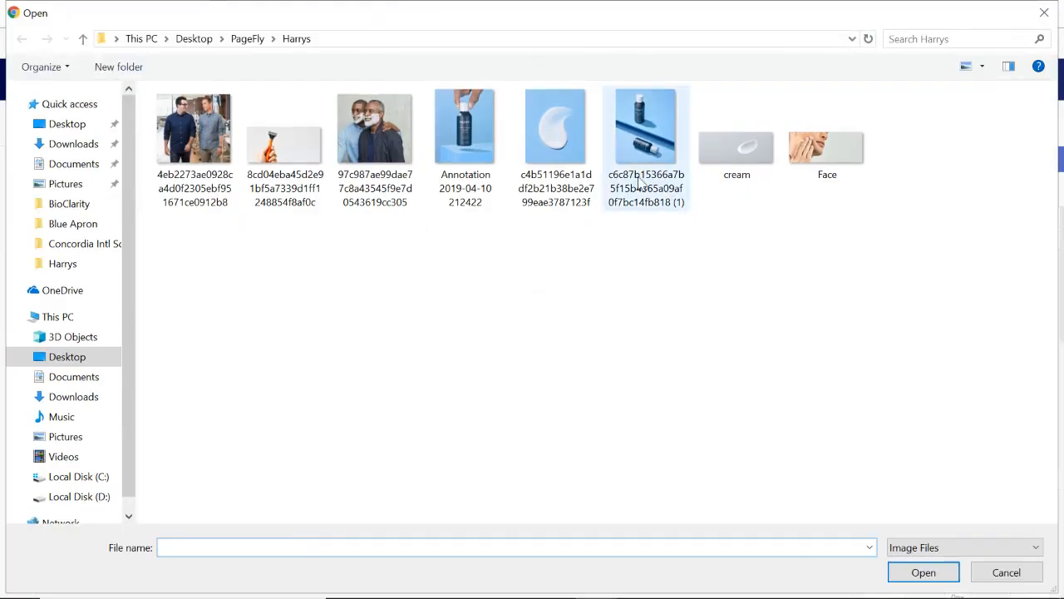
double_click(561, 147)
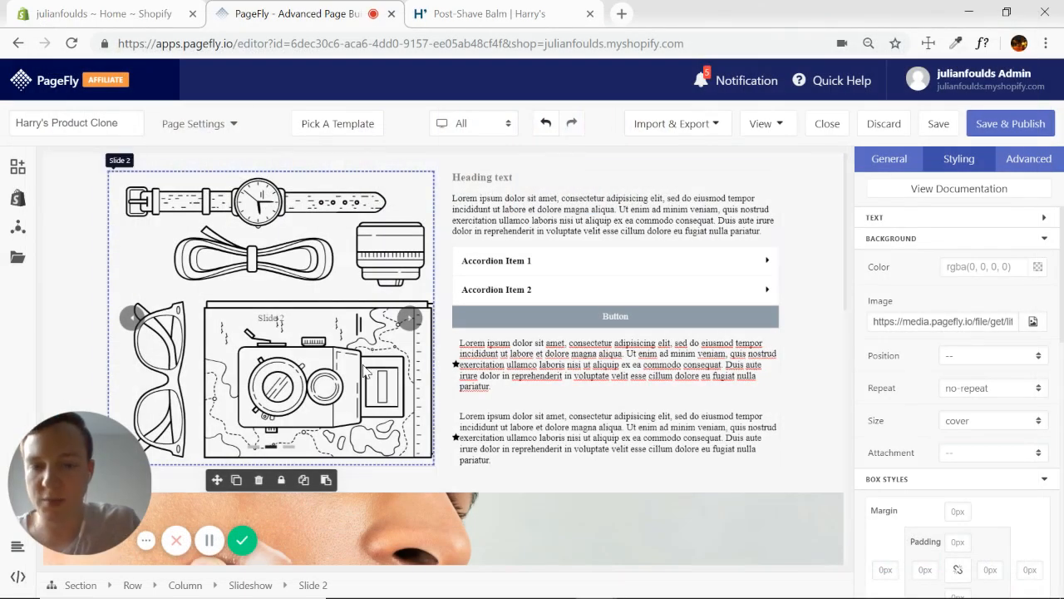
click(1037, 355)
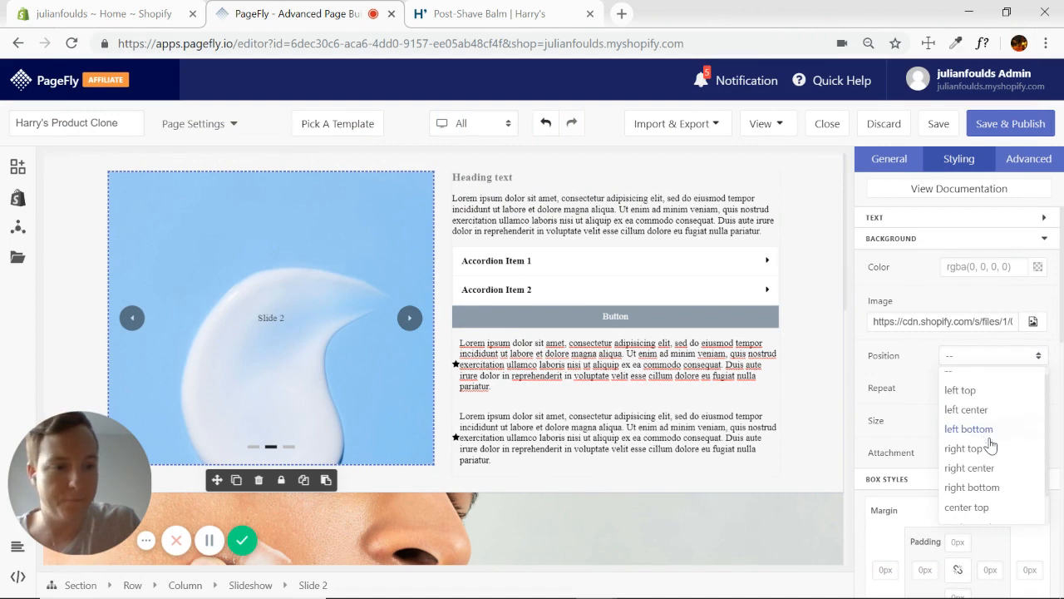
scroll(989, 447, down, 1)
click(985, 494)
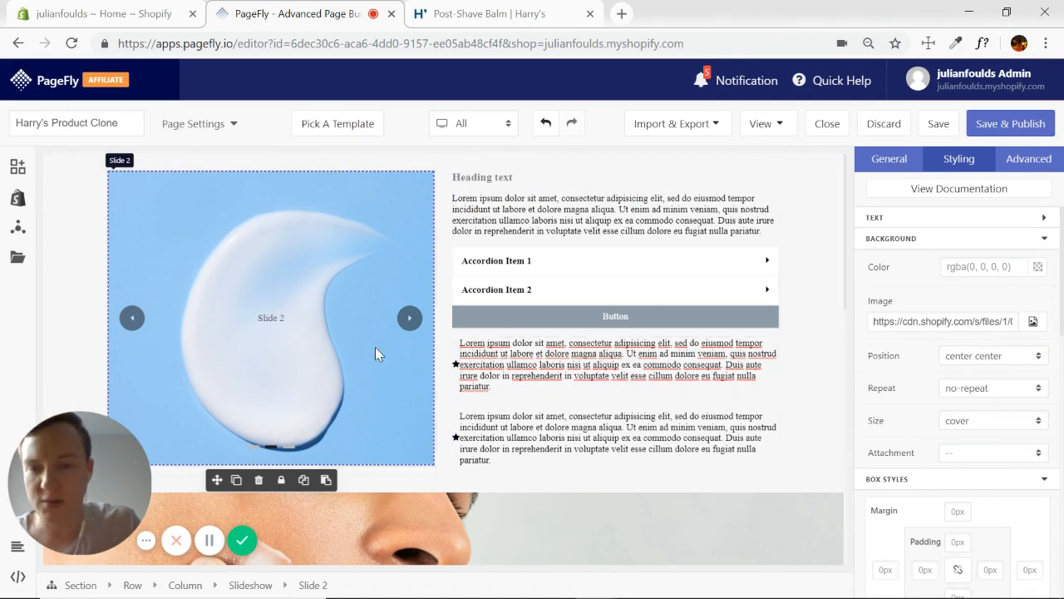
Step: Set Slide 3's background image to the picture of two balm bottles from the Harrys folder
click(410, 319)
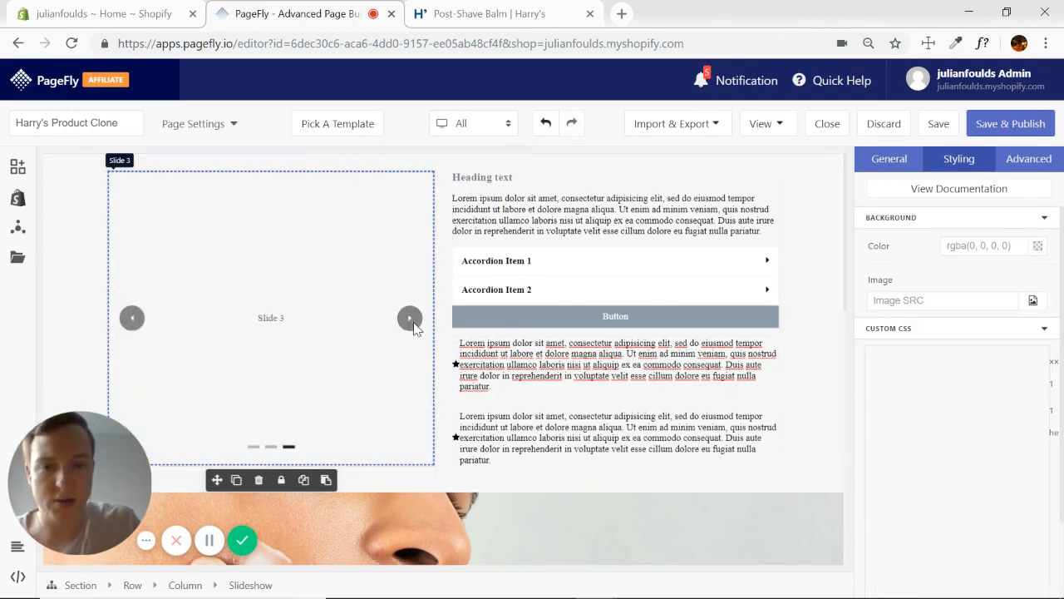
click(1044, 220)
click(1033, 322)
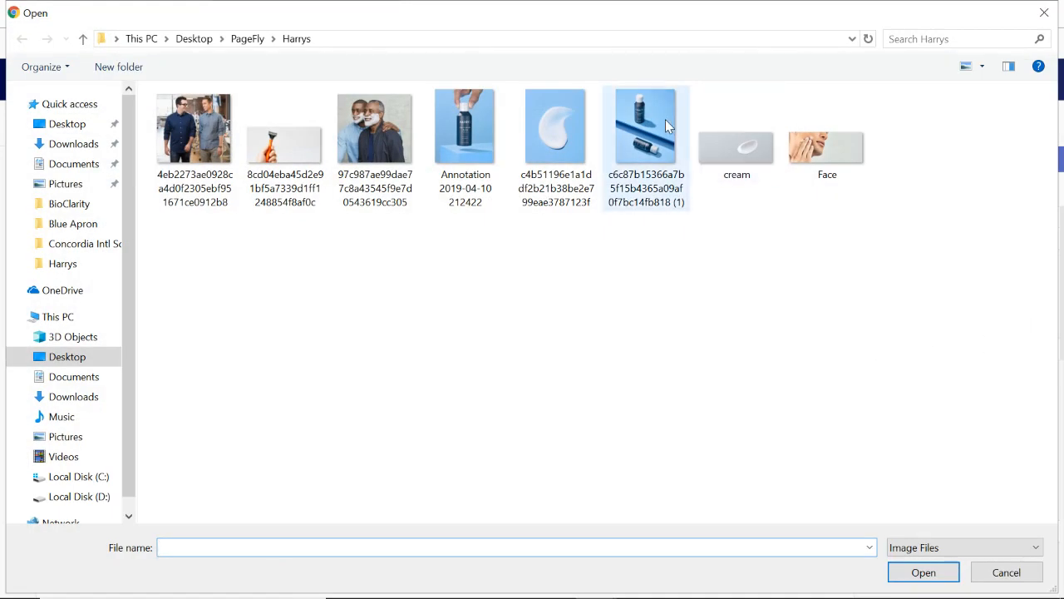
double_click(665, 119)
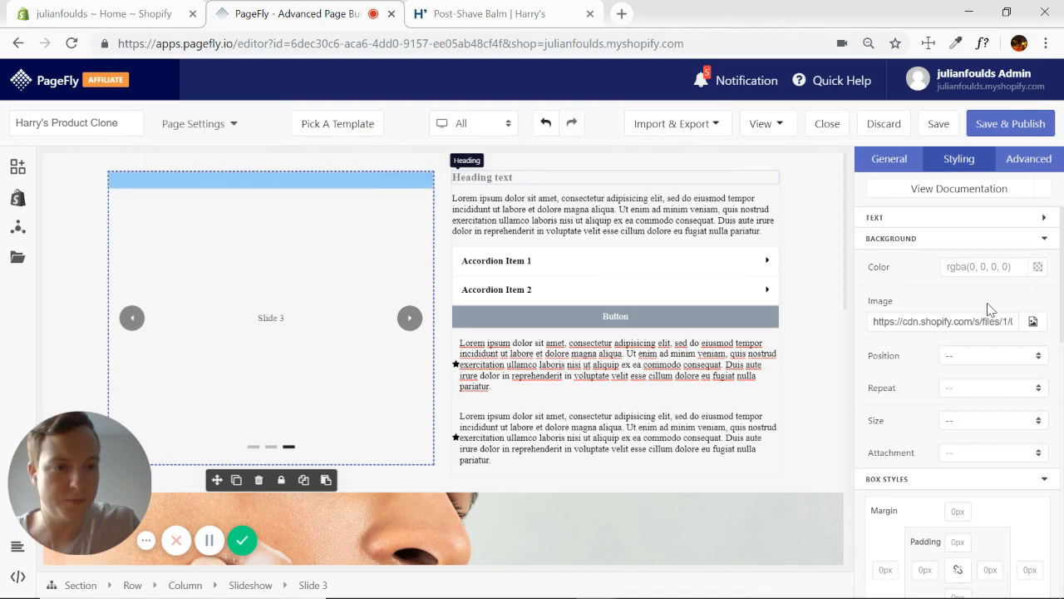
Step: Set Slide 3's background position to center center, repeat to no-repeat and size to cover
click(1039, 363)
scroll(1007, 430, down, 1)
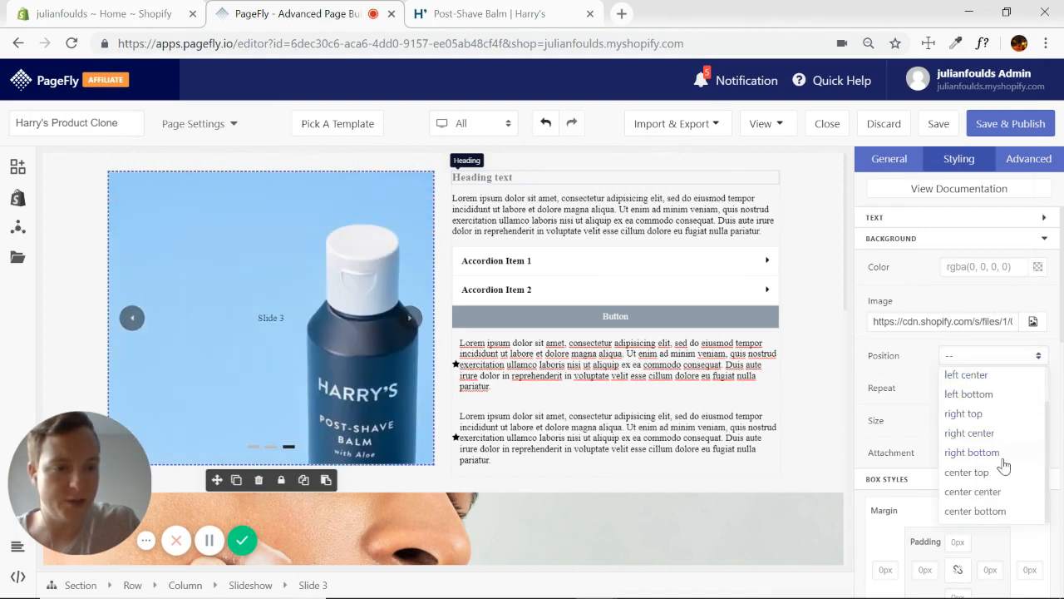
click(995, 493)
click(1035, 388)
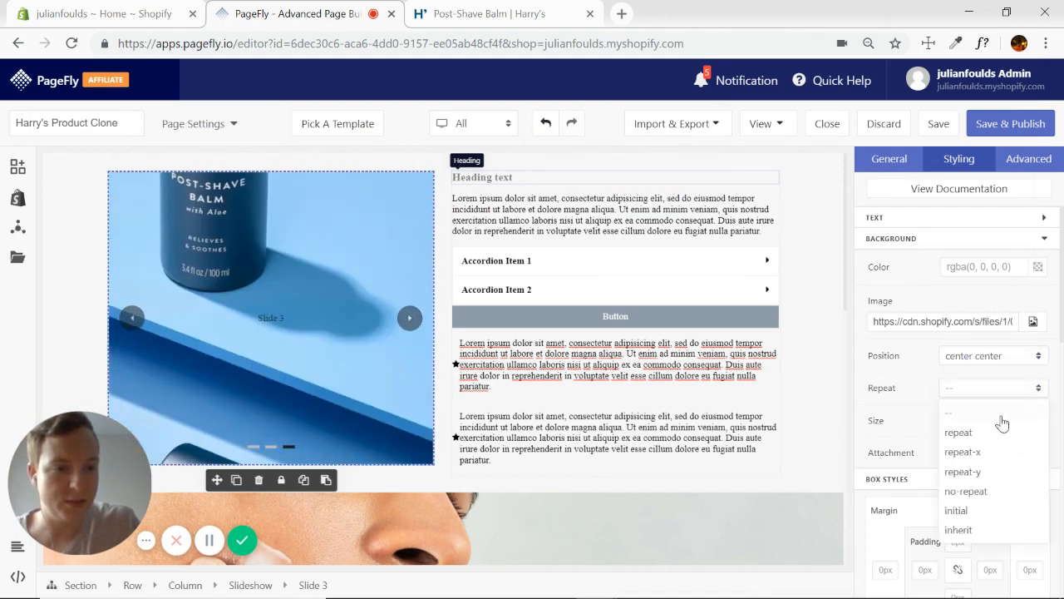
click(978, 496)
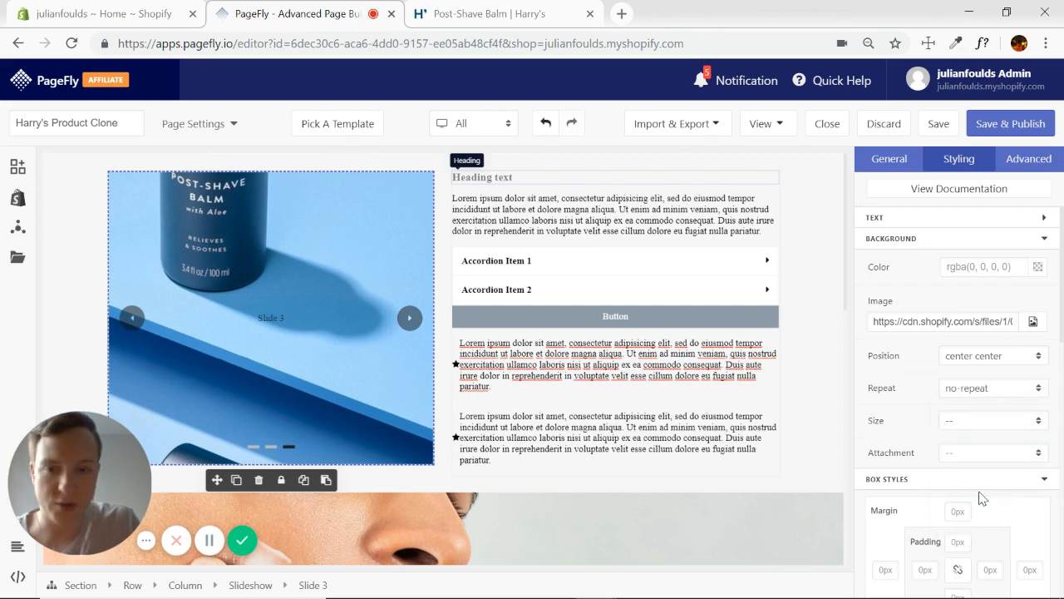
click(1038, 421)
click(963, 468)
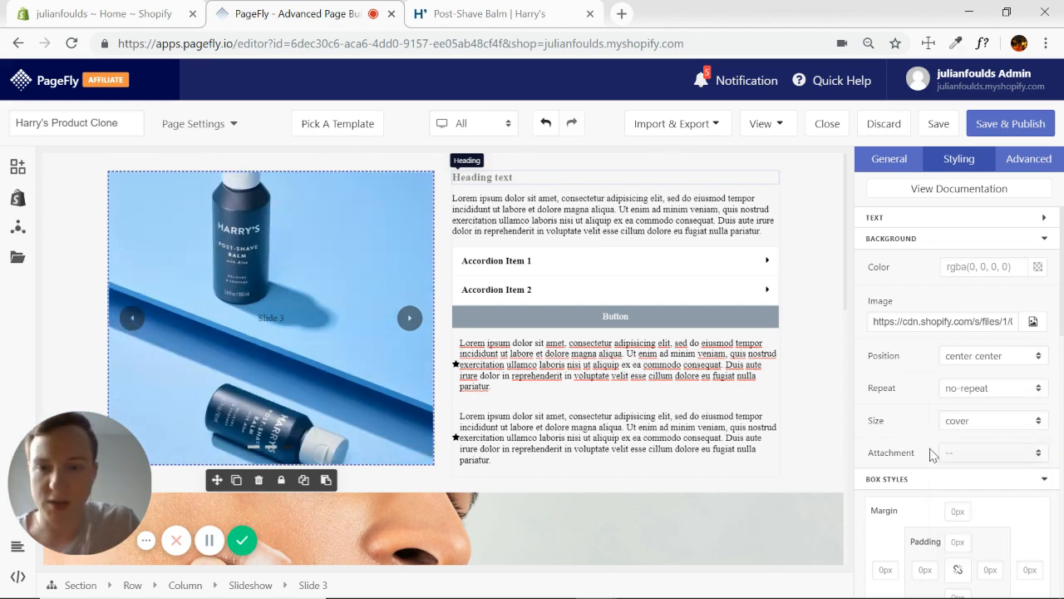
Step: Compare the slideshow's proportions with the gallery on the Harry's page, and set the slideshow's height to 700
click(481, 13)
scroll(210, 169, down, 1)
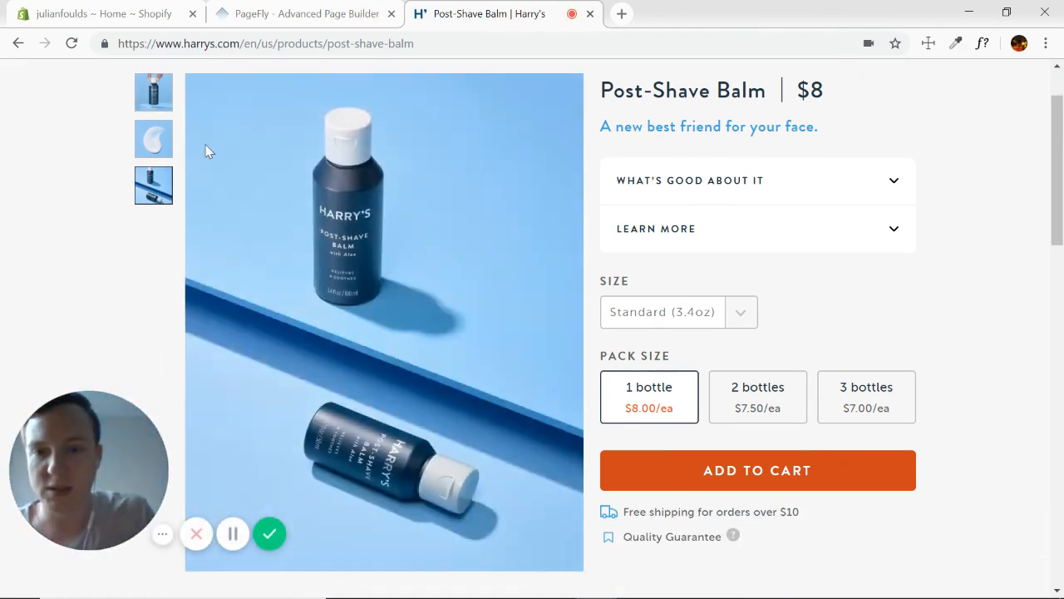
click(298, 15)
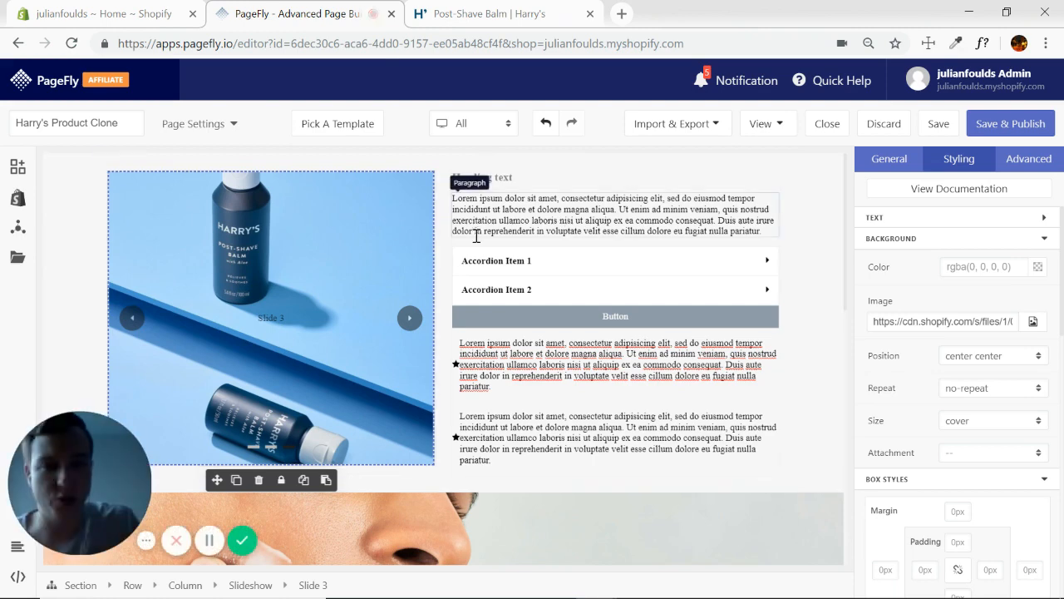
click(254, 586)
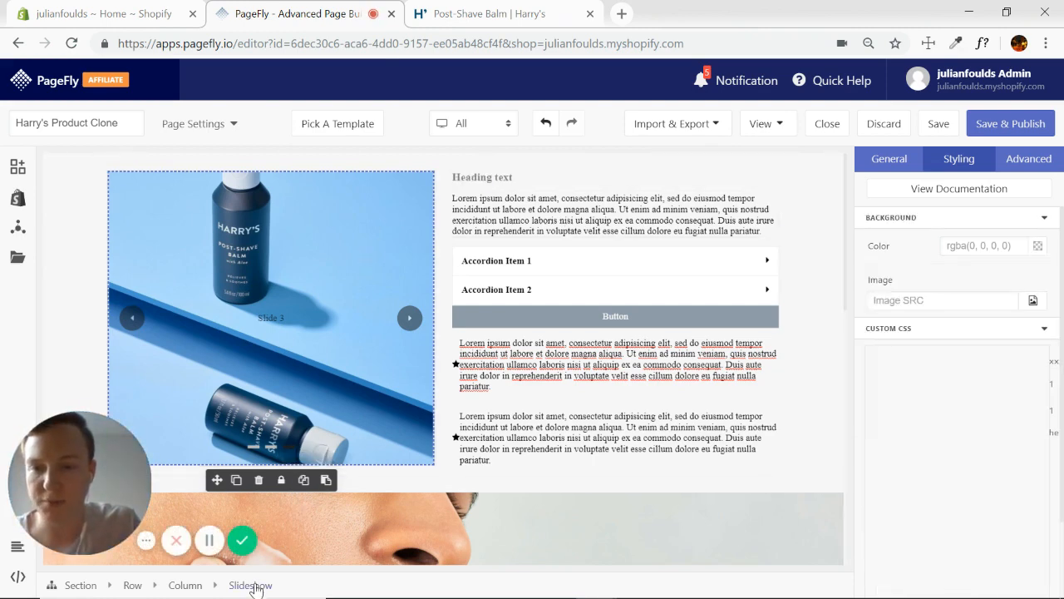
click(899, 166)
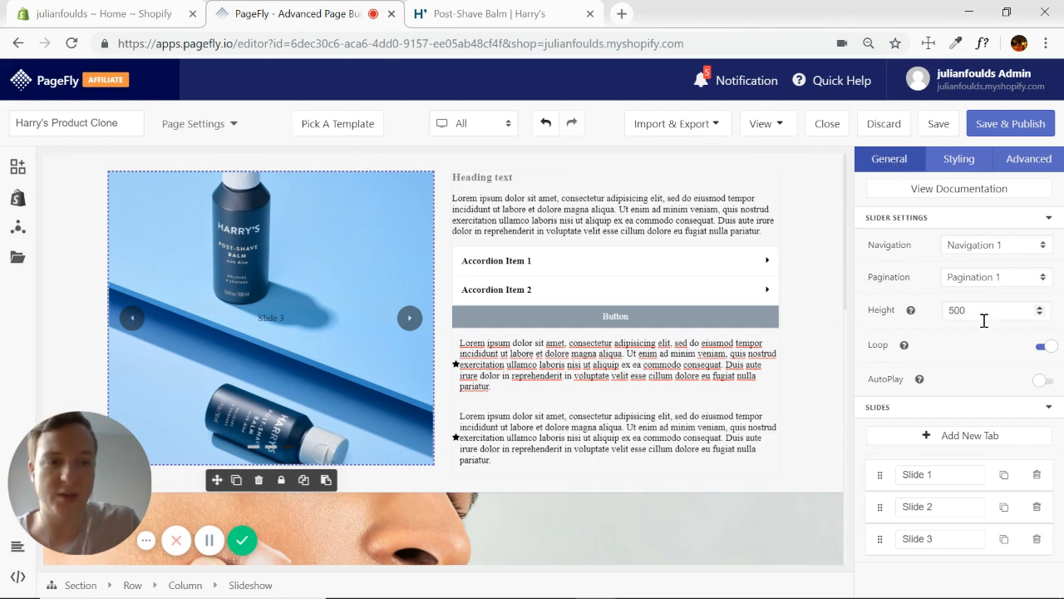
drag(982, 315, 942, 322)
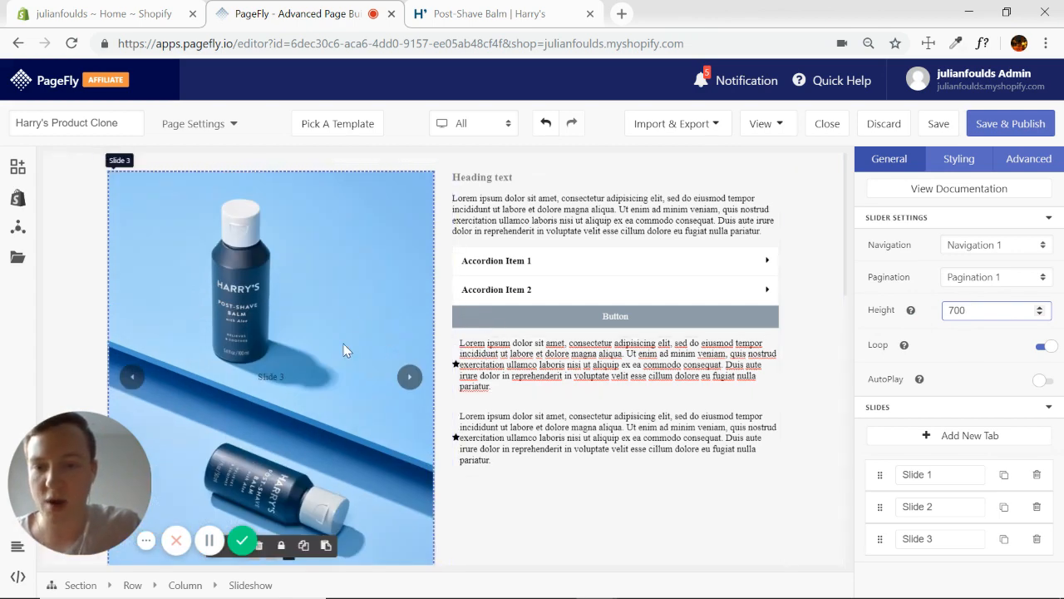
Step: Go back through the slideshow from Slide 3 to Slide 1 to check the slide images
click(580, 544)
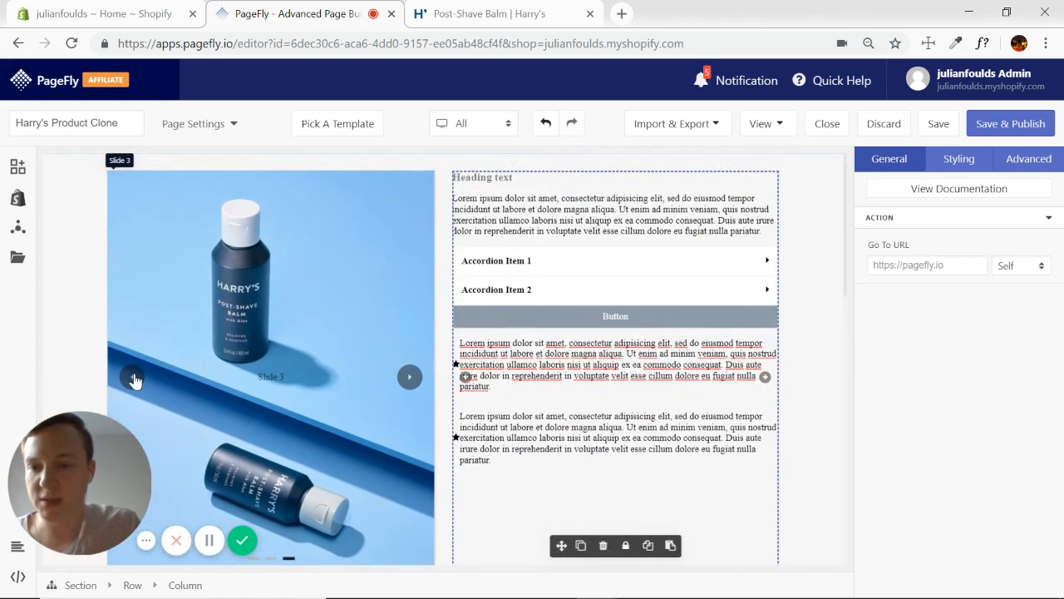
click(133, 378)
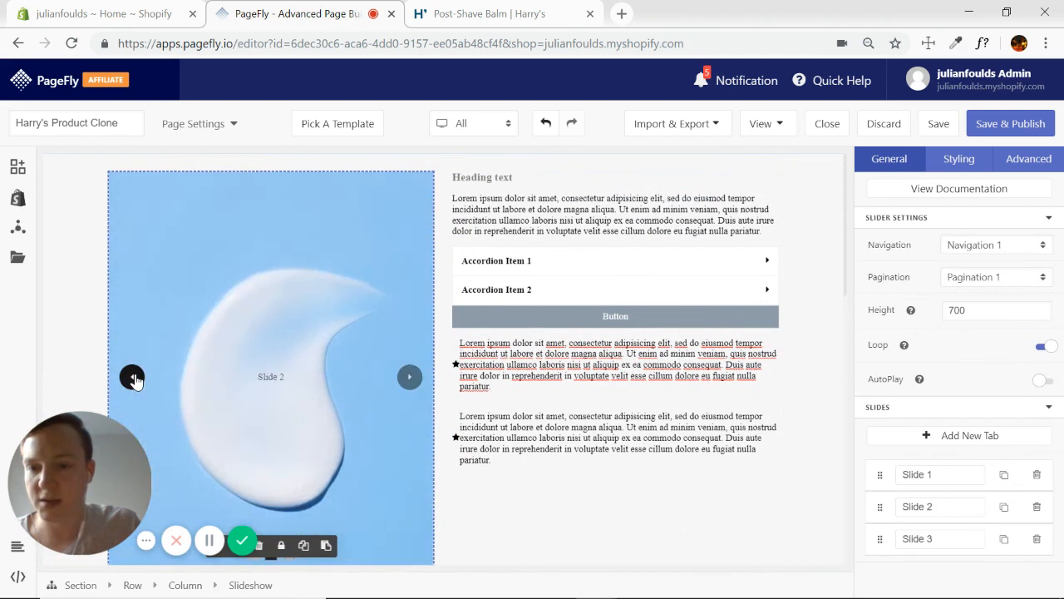
click(133, 378)
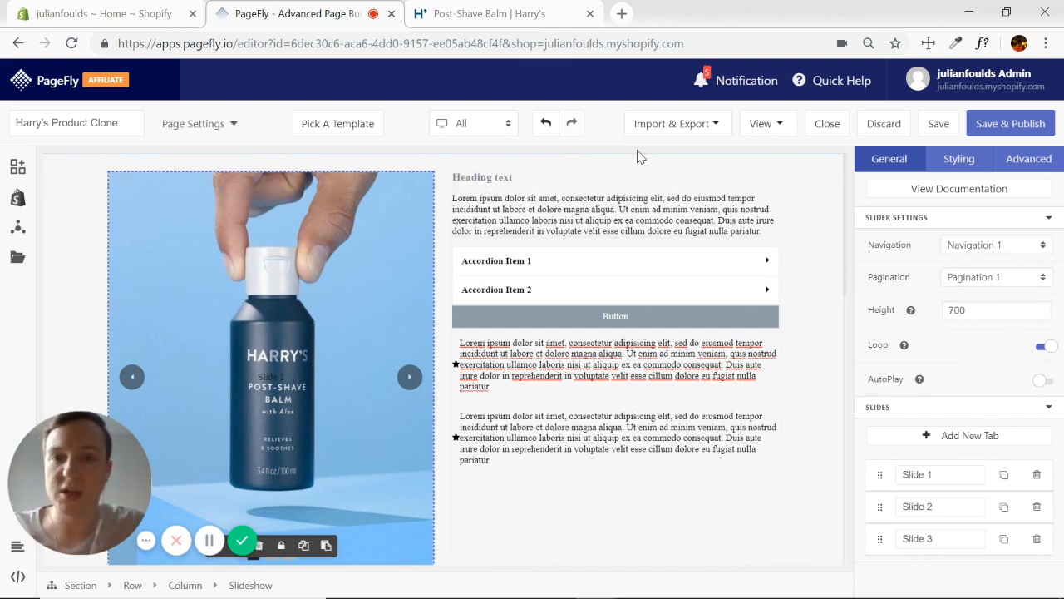
Step: Copy the product title and price from the Harry's page and use "Post-Shave Balm | $8" as the heading text in PageFly
click(503, 15)
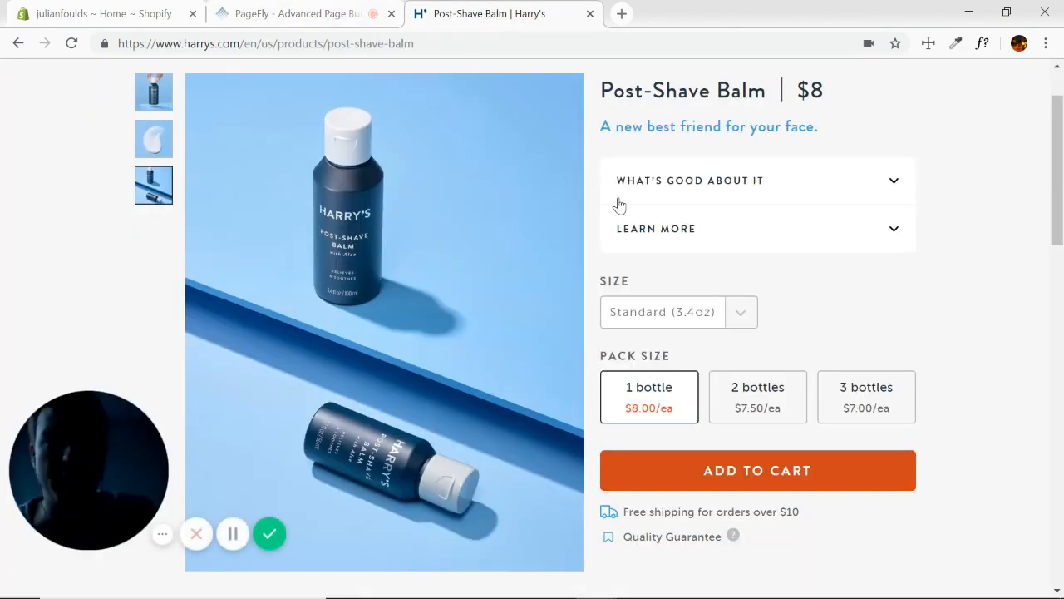
scroll(618, 204, up, 1)
triple_click(688, 177)
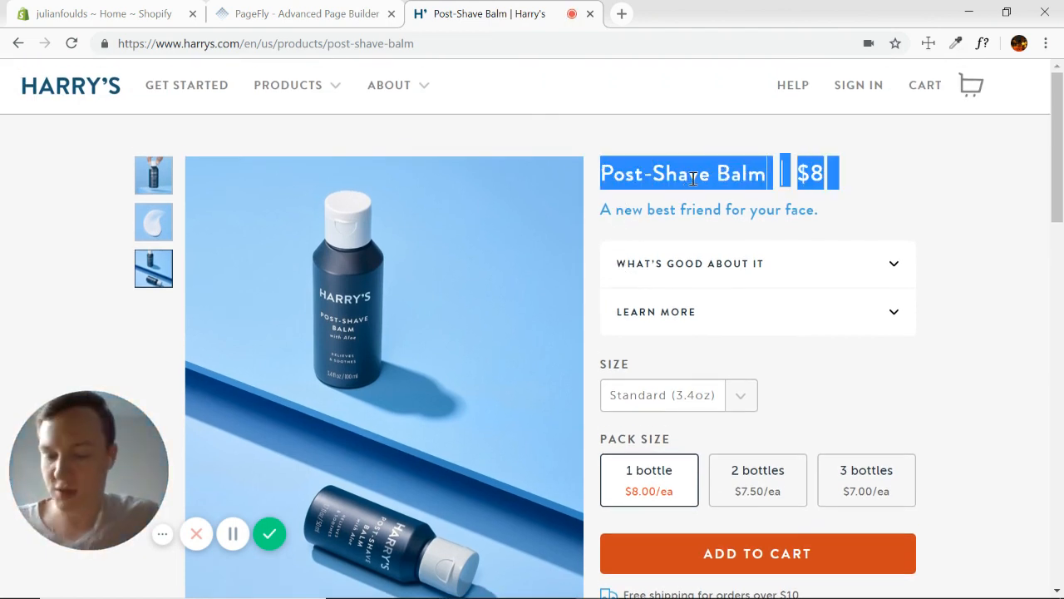
click(987, 202)
triple_click(658, 173)
key(ctrl+c)
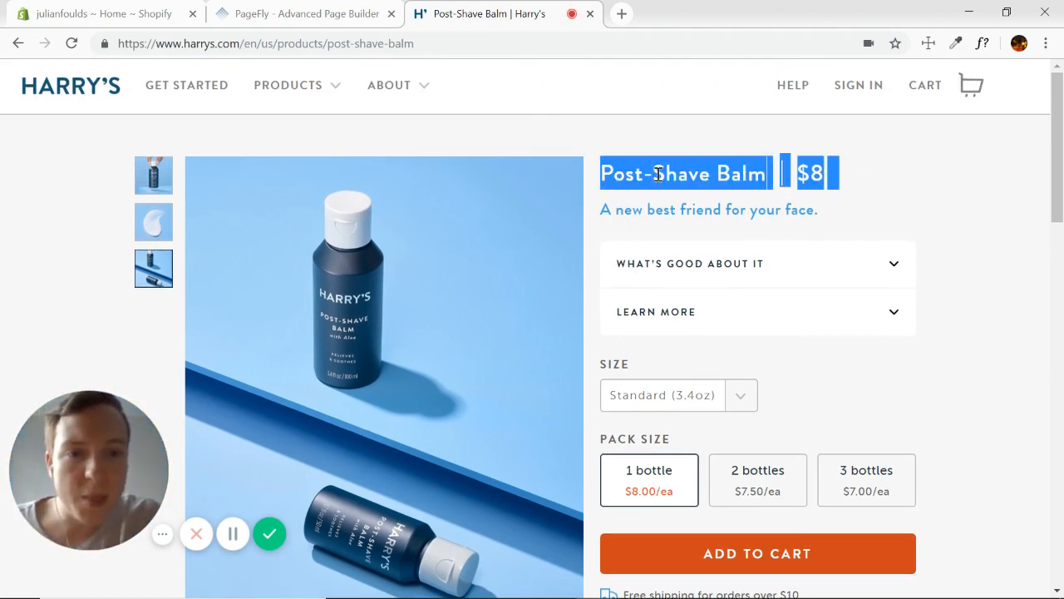
click(264, 14)
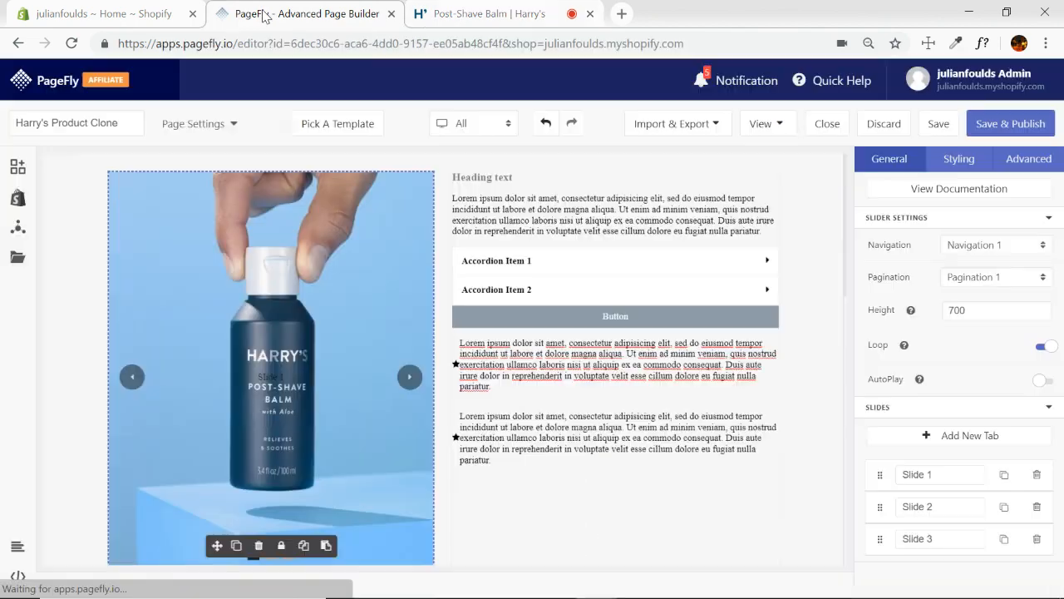
click(513, 176)
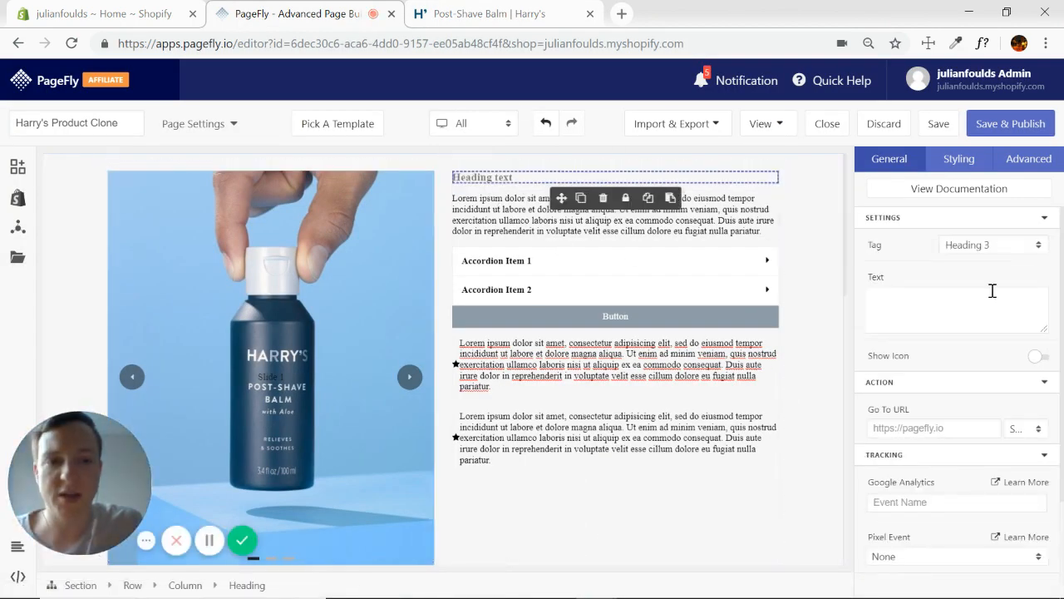
click(924, 306)
key(ctrl+v)
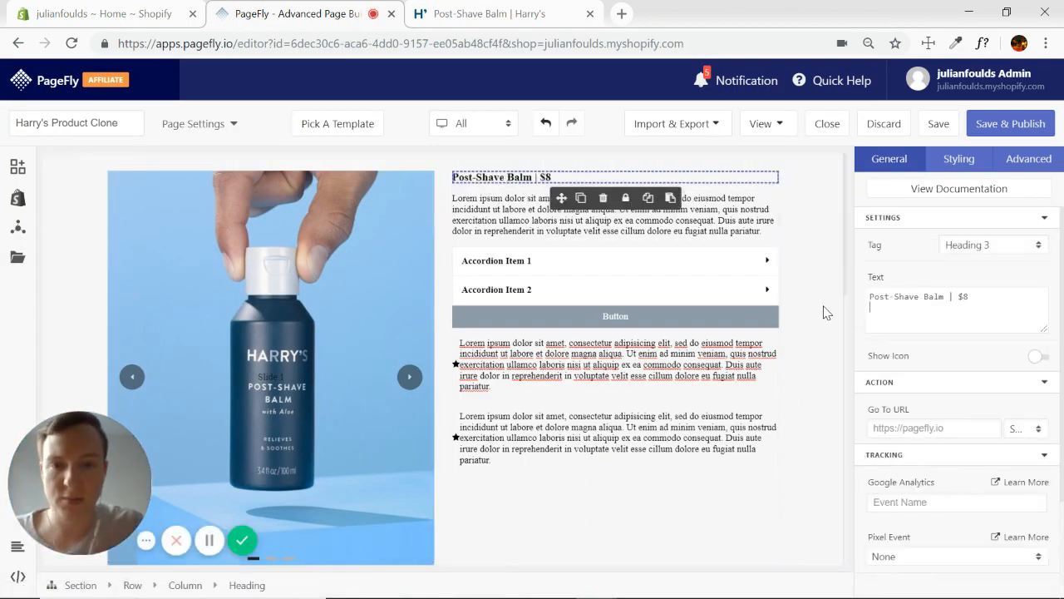
Step: Set the product heading's tag to Heading 1 and its font family to Lato
click(1038, 245)
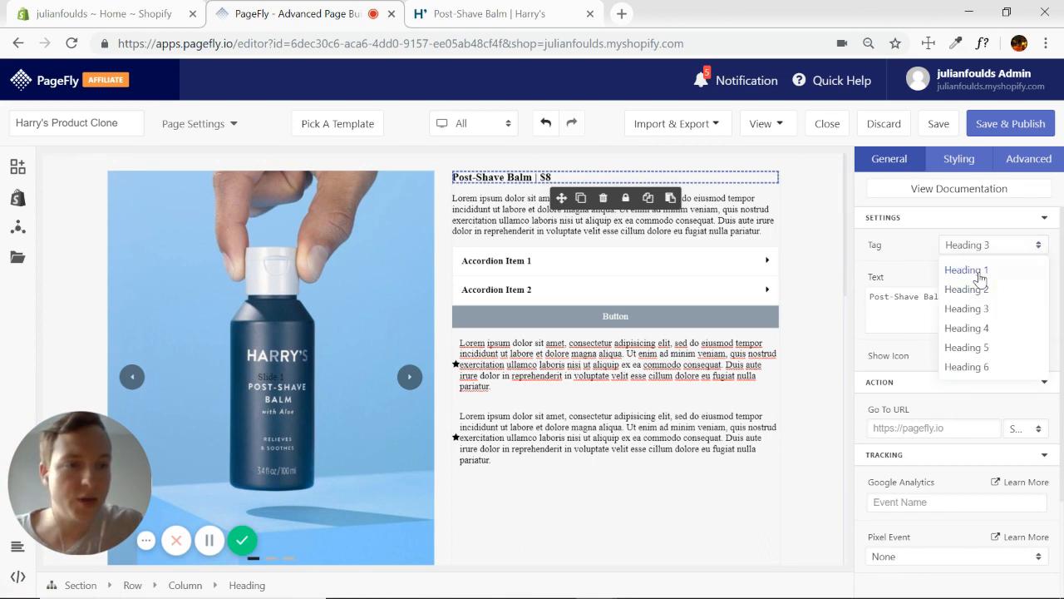
click(967, 271)
click(958, 159)
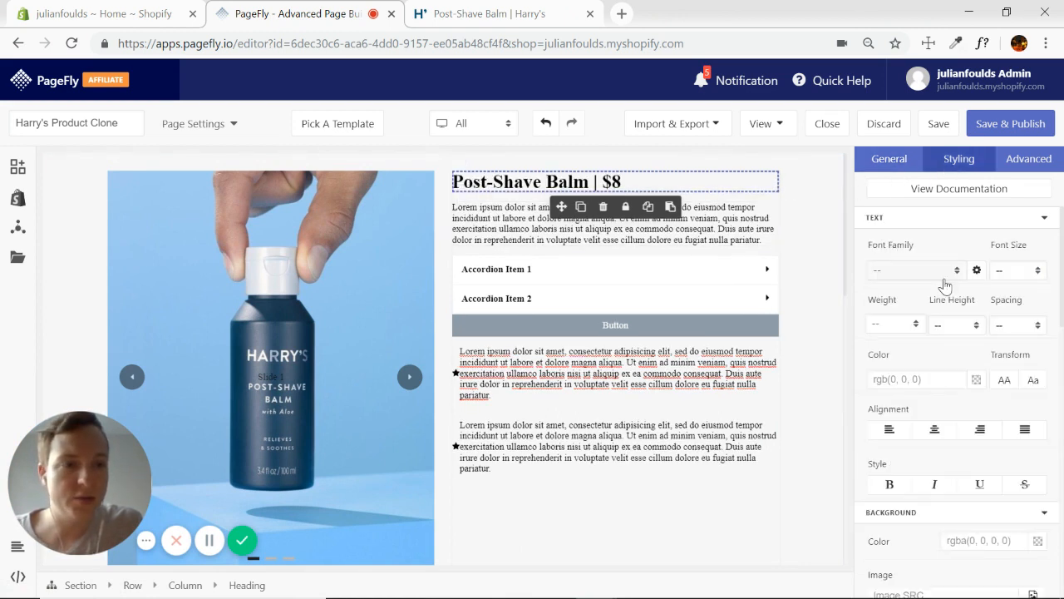
click(946, 271)
click(886, 313)
Step: Sample the blue of the tagline on the Harry's page with the color picker and copy its code #5EB5E4
click(518, 226)
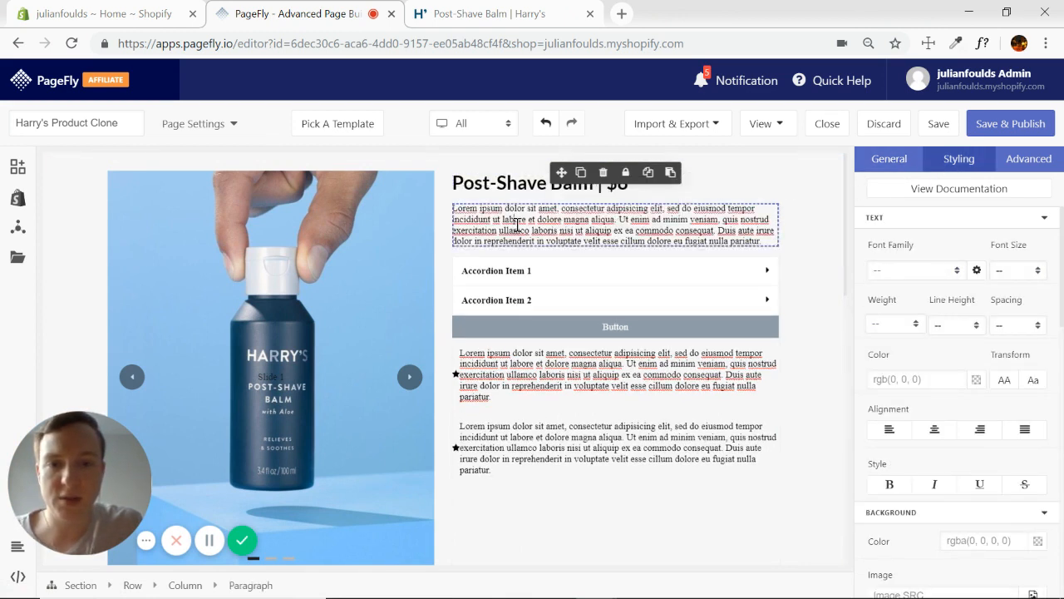
click(520, 15)
click(677, 210)
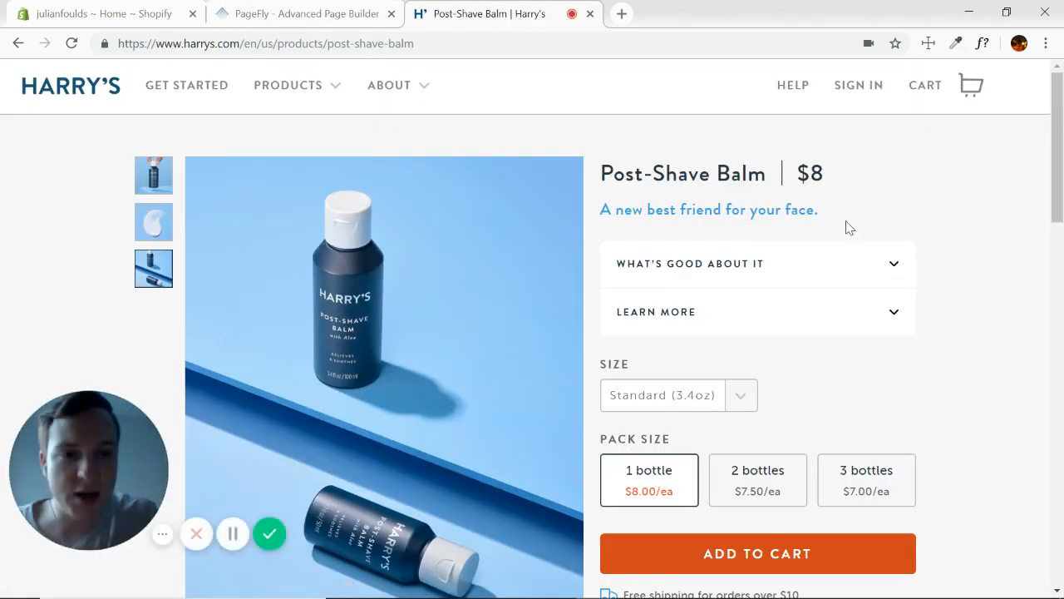
click(957, 42)
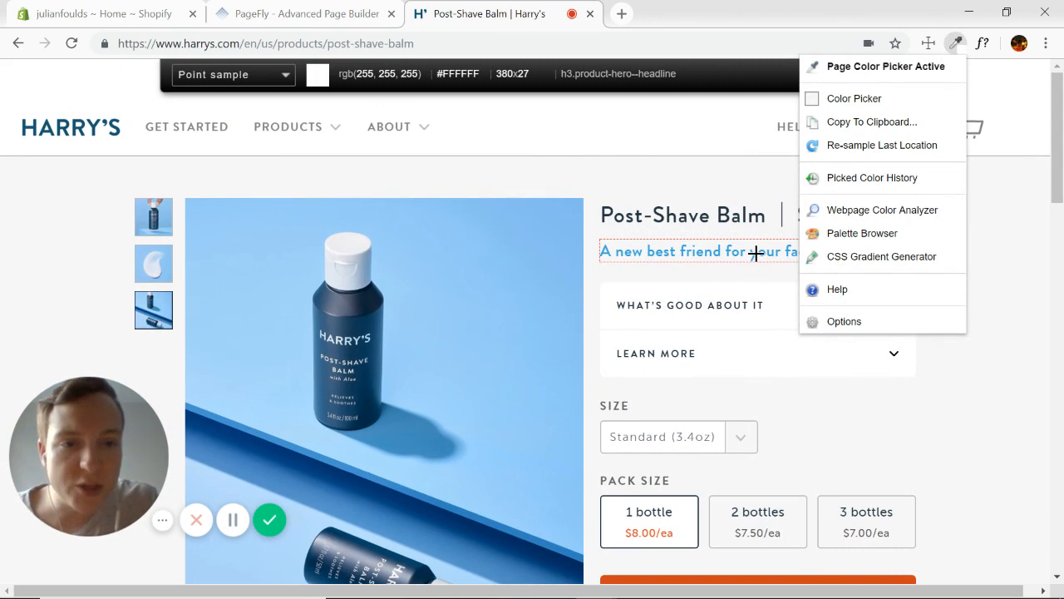
click(756, 253)
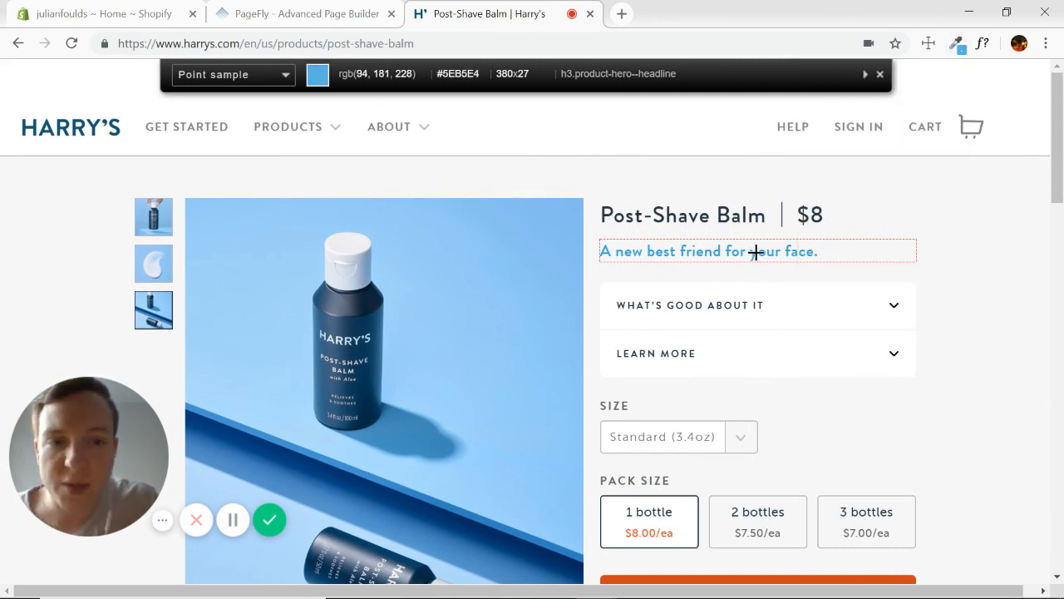
click(756, 253)
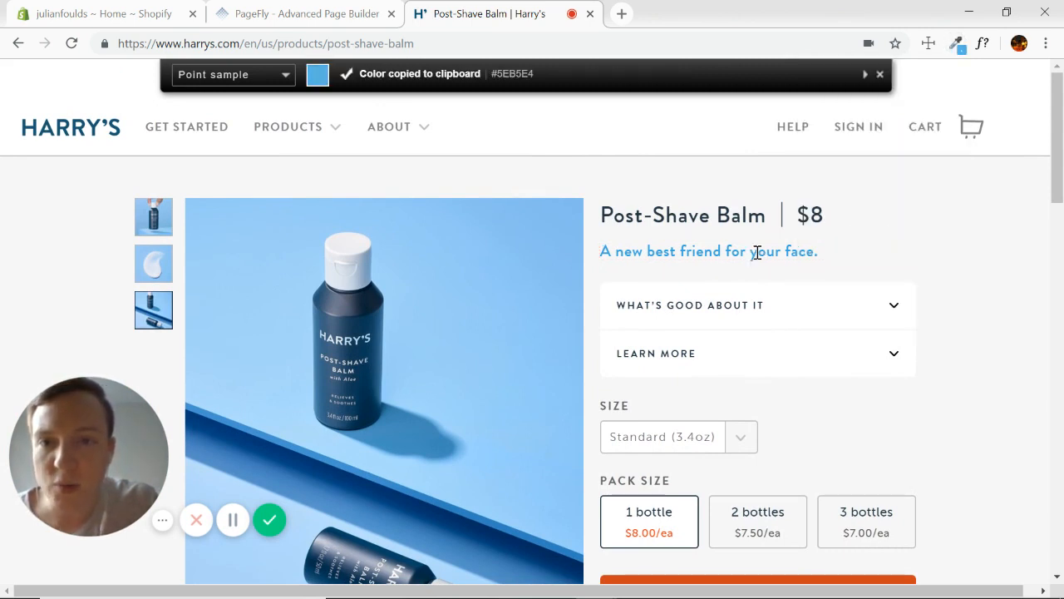
Step: In PageFly, set the text color of the paragraph below the heading to #5EB5E4 and its font family to Lato
click(308, 17)
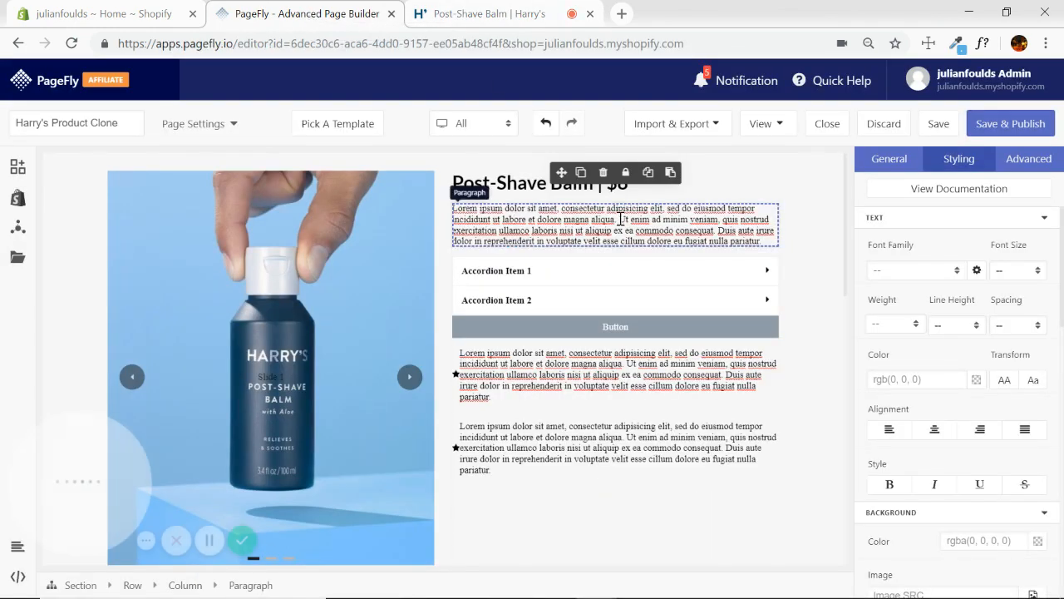
click(889, 158)
click(959, 158)
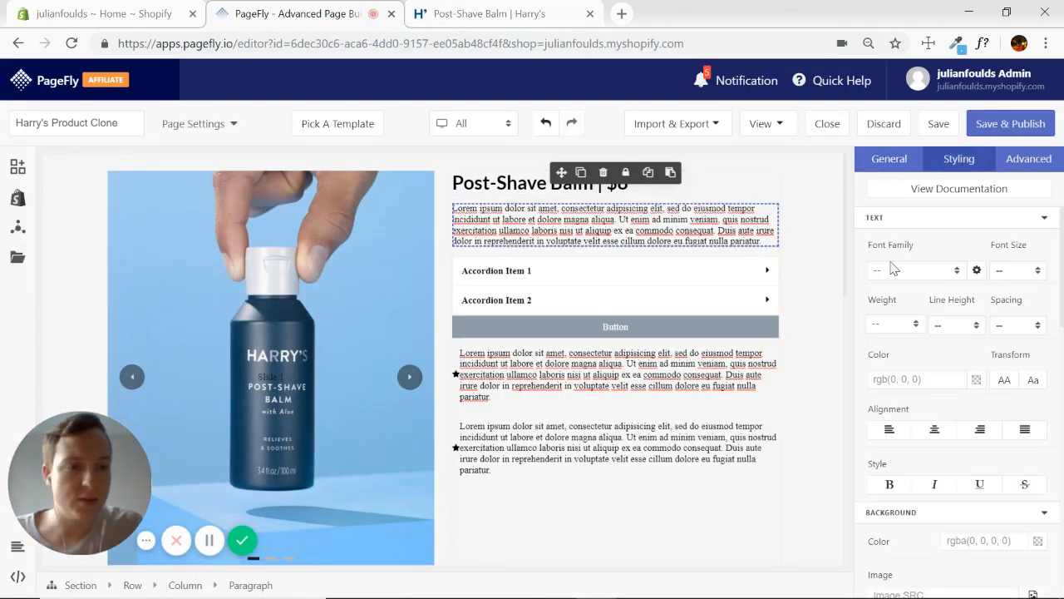
click(924, 378)
key(ctrl+v)
click(952, 270)
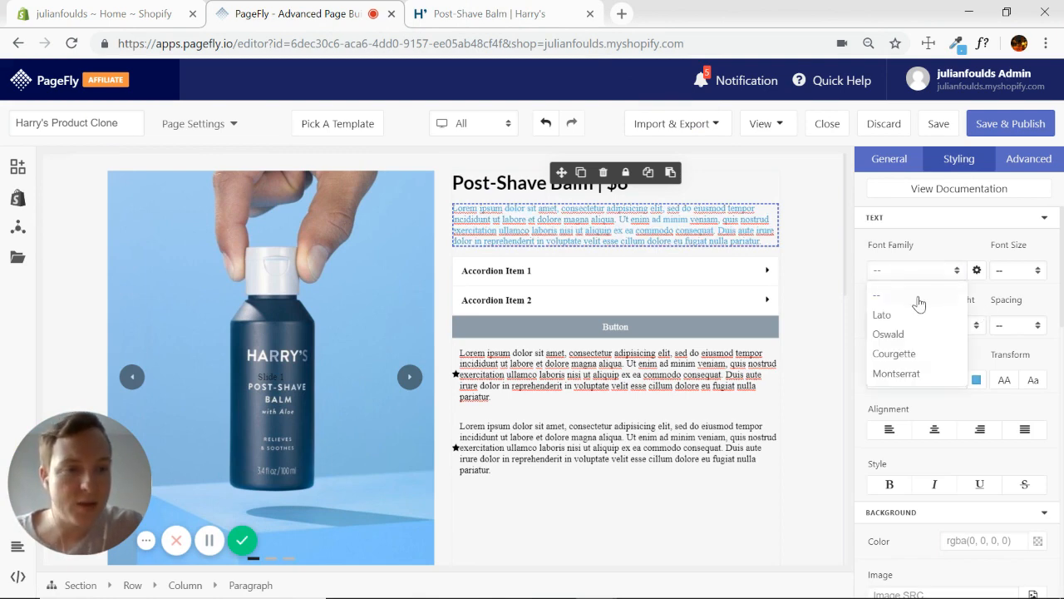
click(882, 315)
Step: Replace the blue paragraph's placeholder text with the tagline "A new best friend for your face." copied from the Harry's page
click(483, 14)
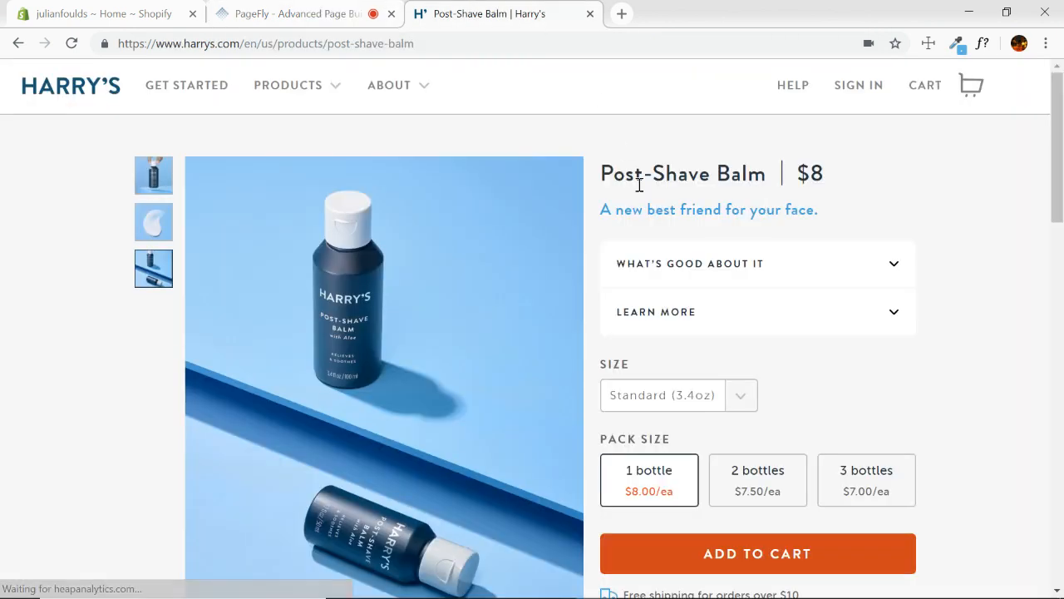
triple_click(712, 214)
click(316, 14)
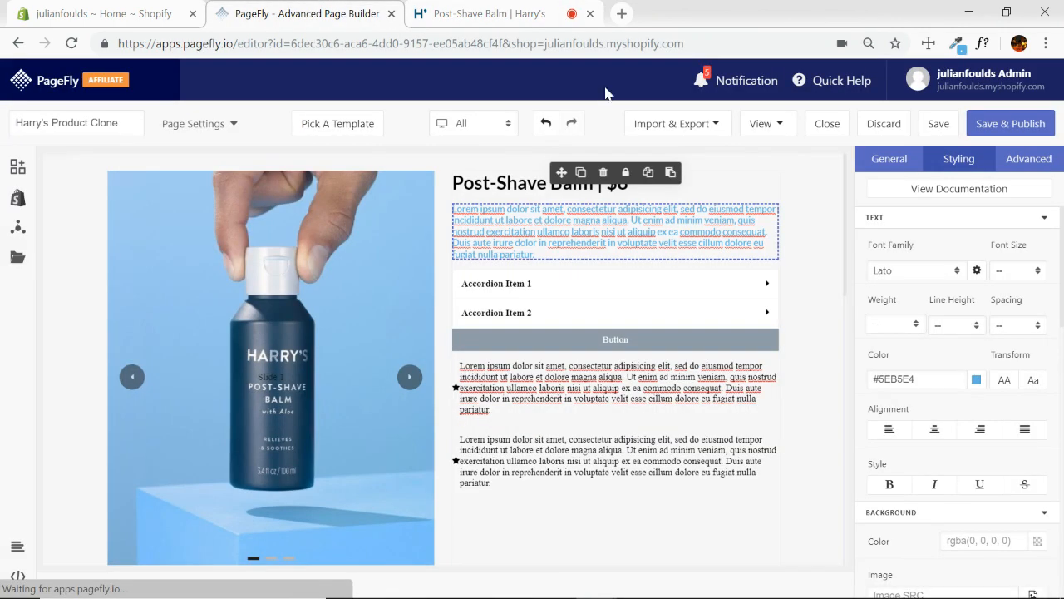
click(886, 158)
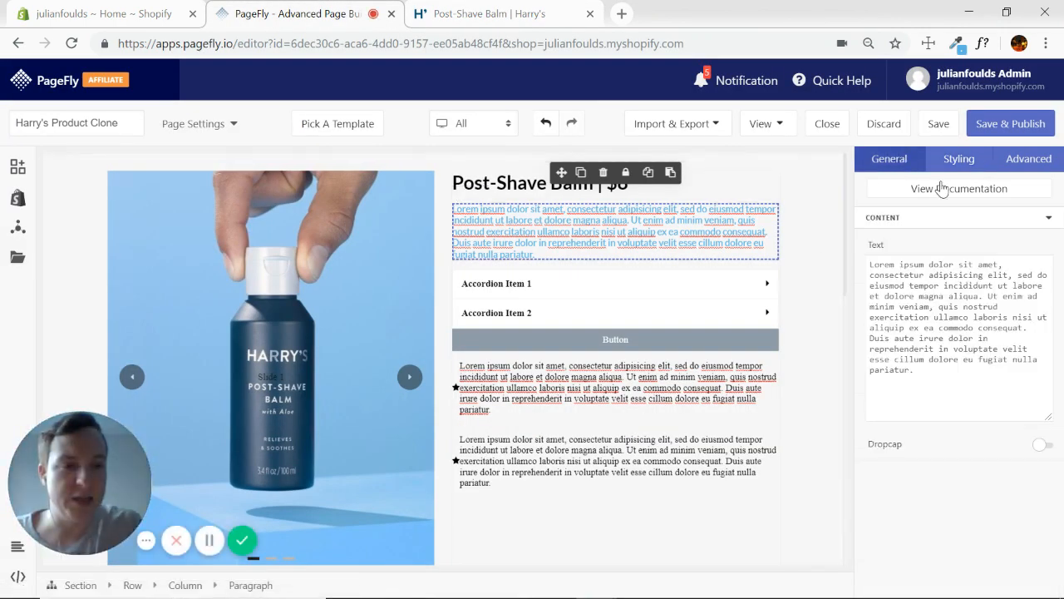
click(929, 380)
key(ctrl+a)
key(ctrl+v)
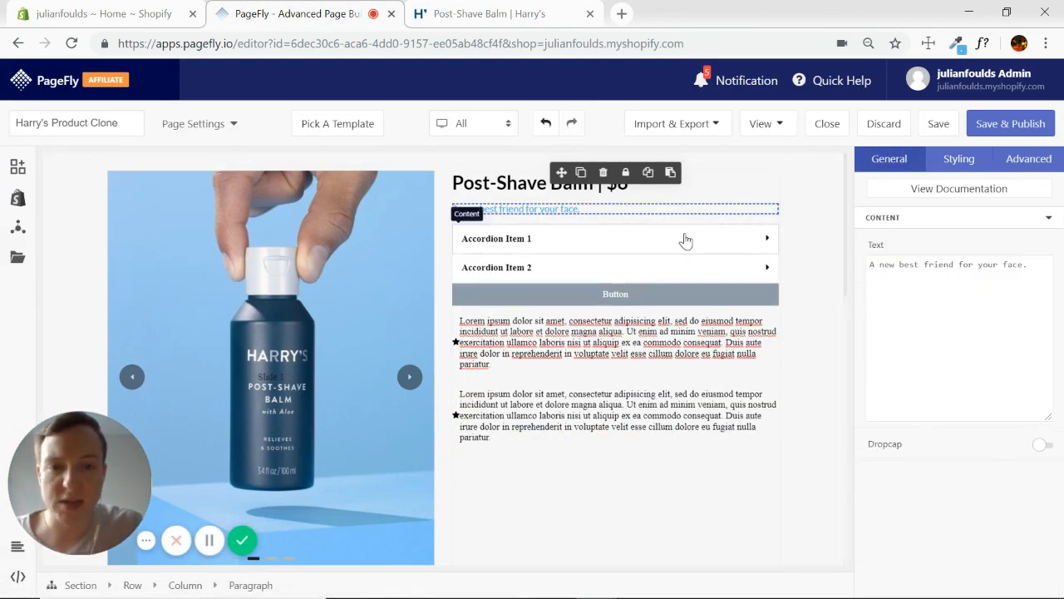
Step: Make the tagline bold and compare it with the original on the Harry's page
click(959, 158)
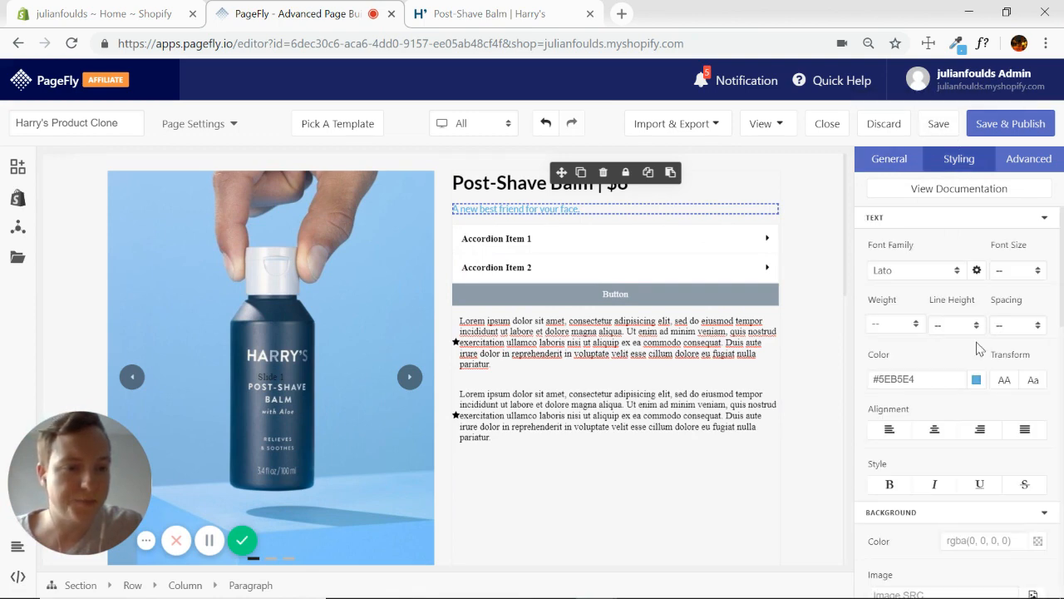
click(892, 484)
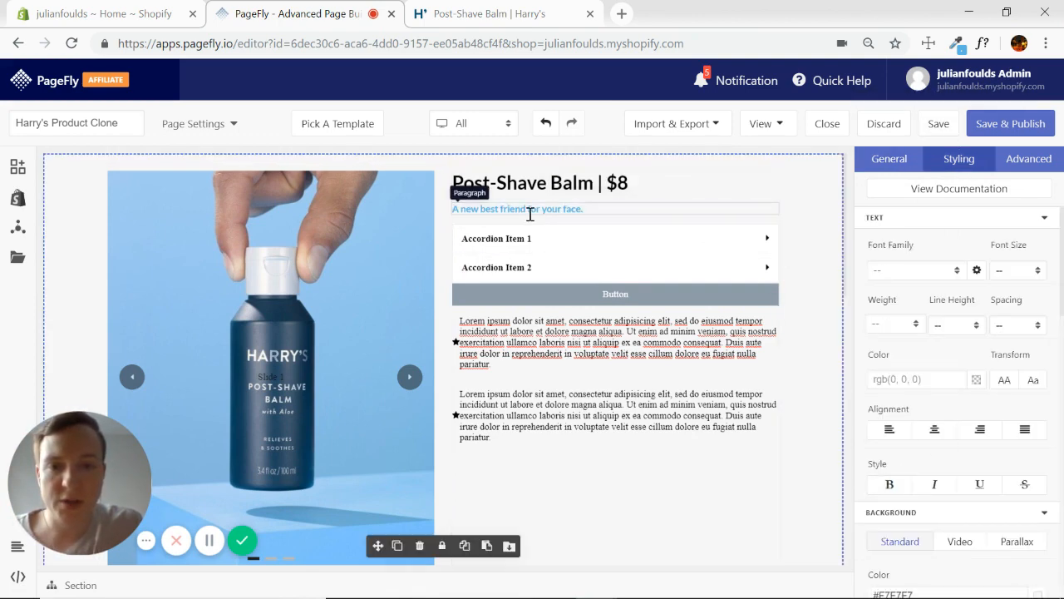
click(478, 14)
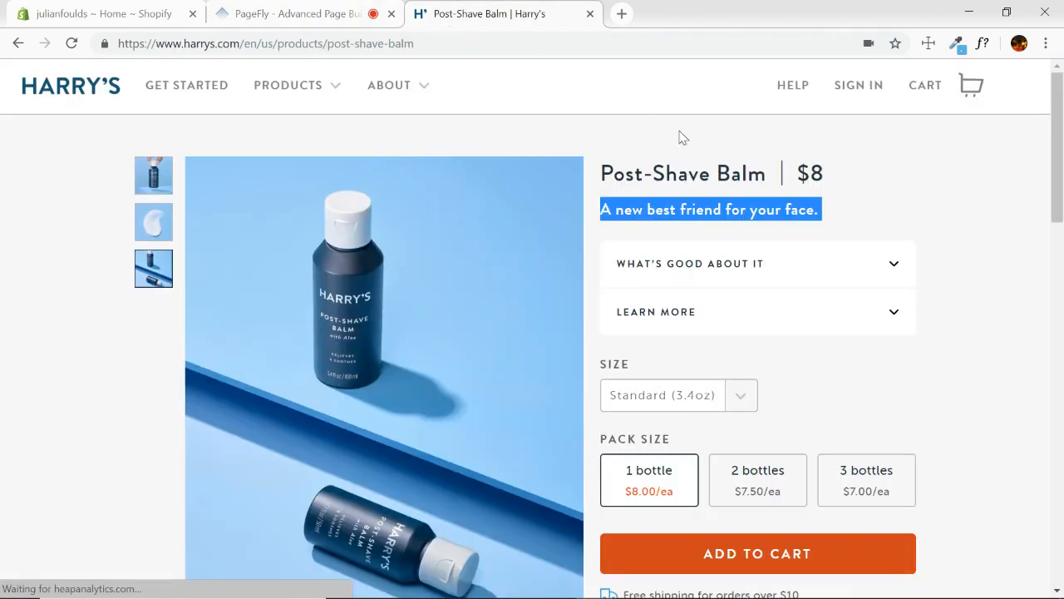
click(318, 12)
Step: Try font sizes of 18px, 24px and 22px on the tagline and settle on 20px
click(587, 208)
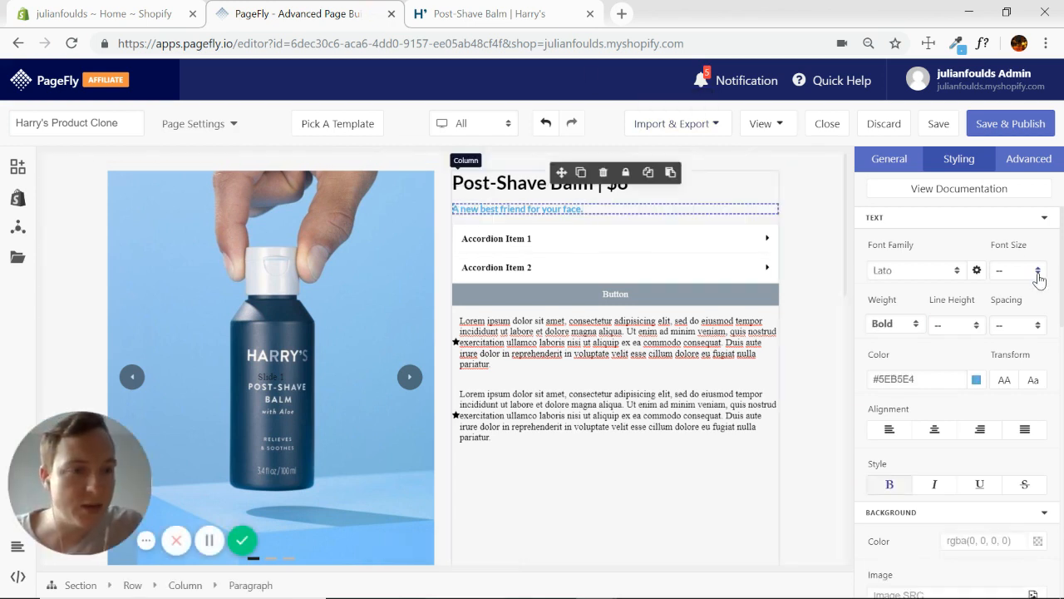
click(1038, 274)
click(1008, 433)
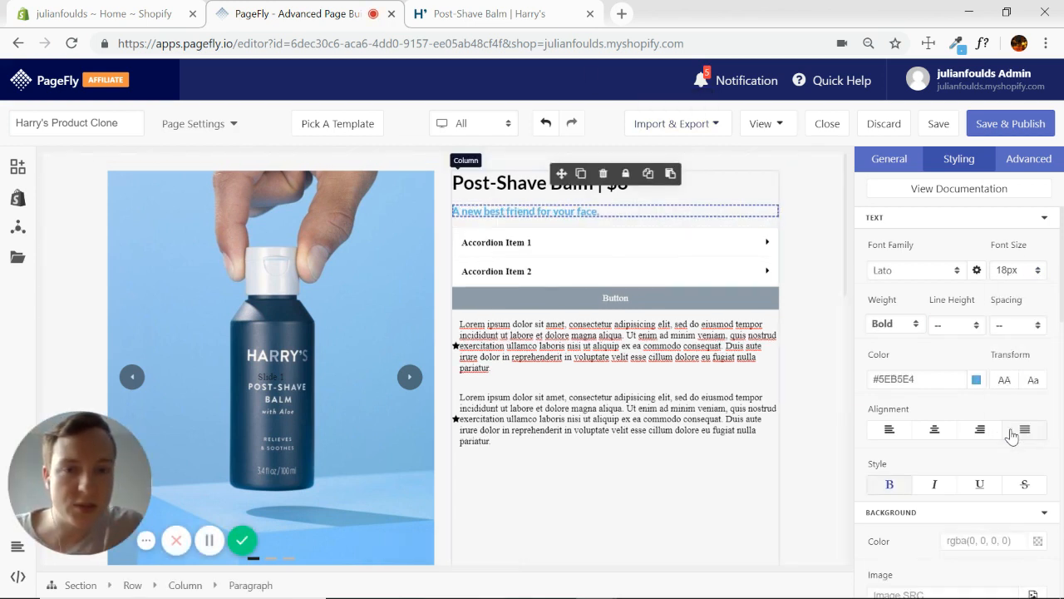
click(1039, 273)
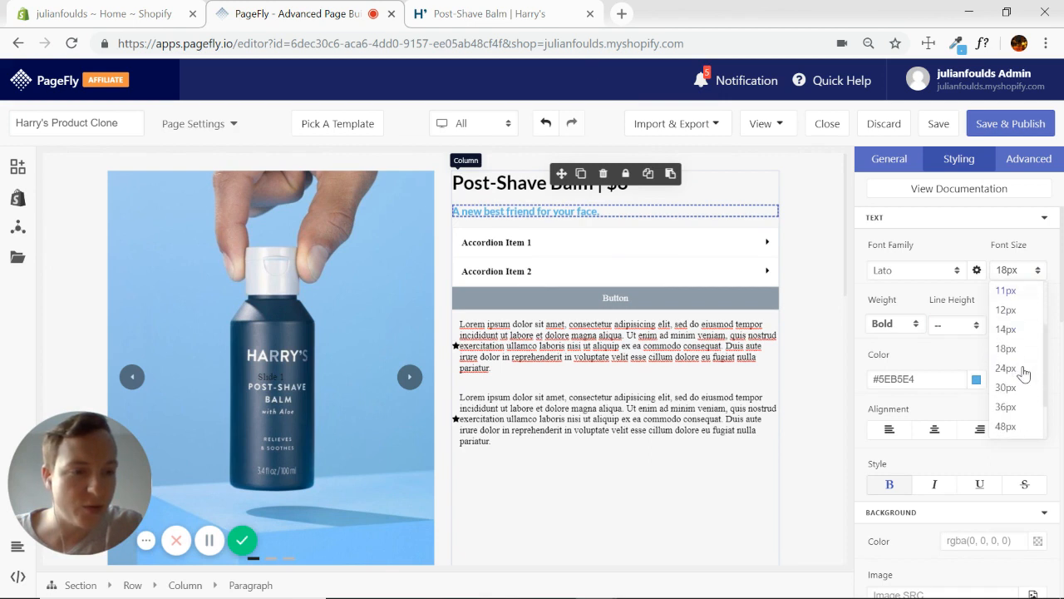
click(1007, 369)
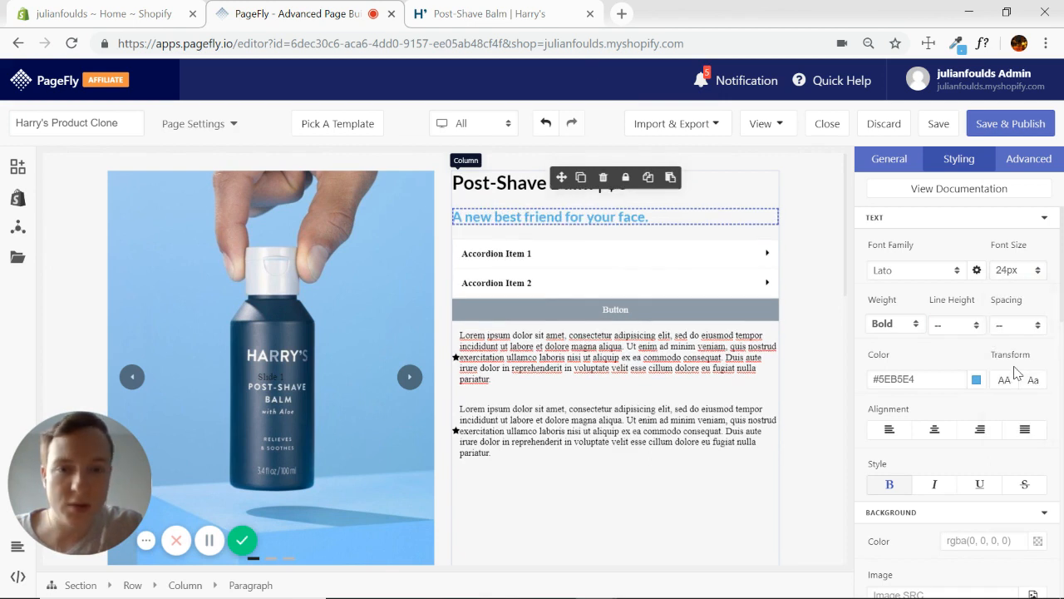
click(1009, 270)
text(22)
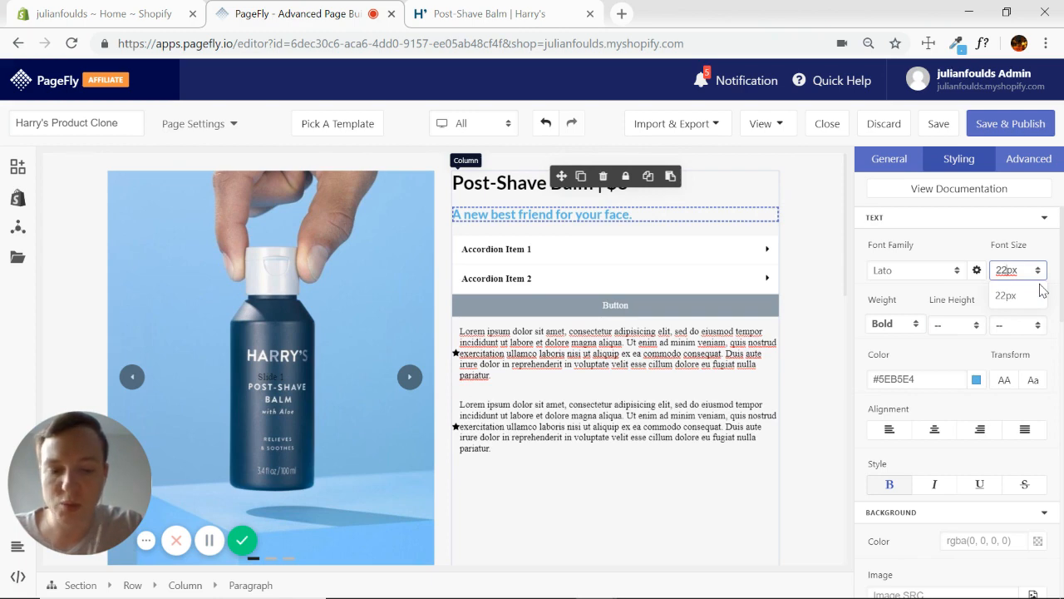
key(BackSpace)
text(0)
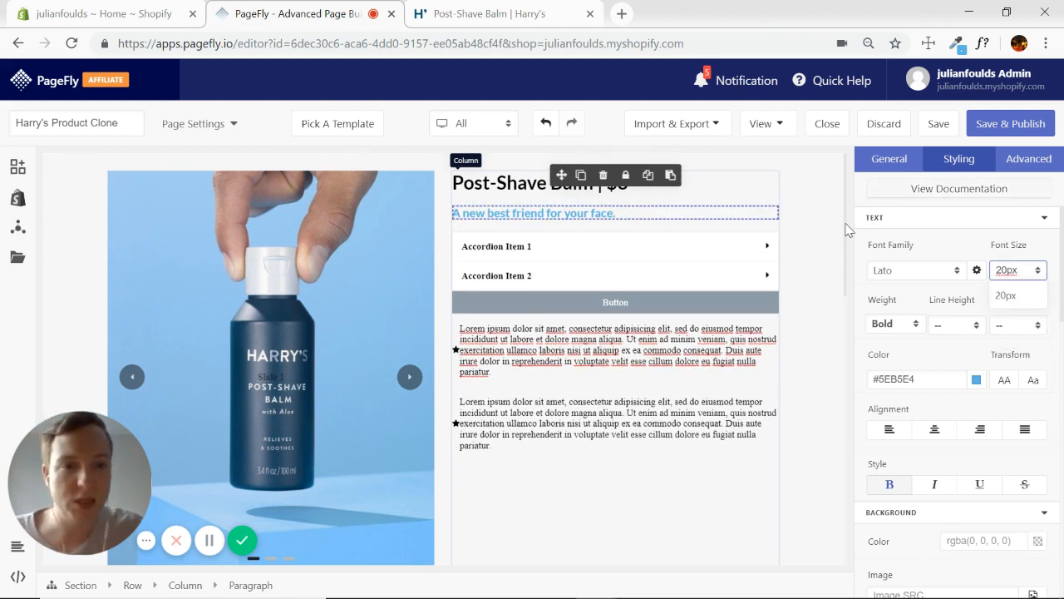
Step: Compare the resized tagline with the original on the Harry's page and return to the PageFly editor
click(521, 13)
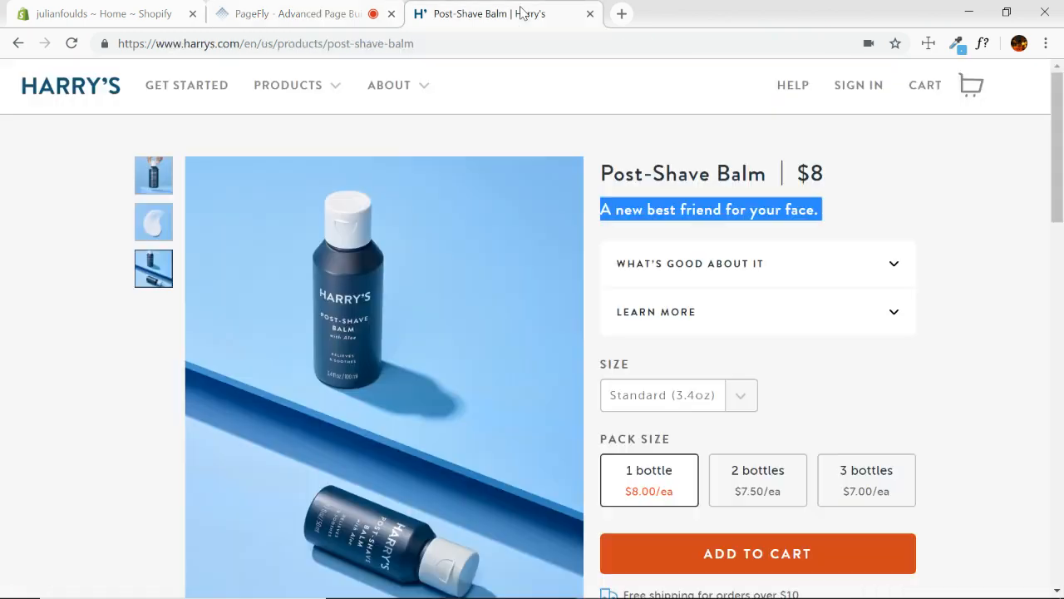
click(669, 202)
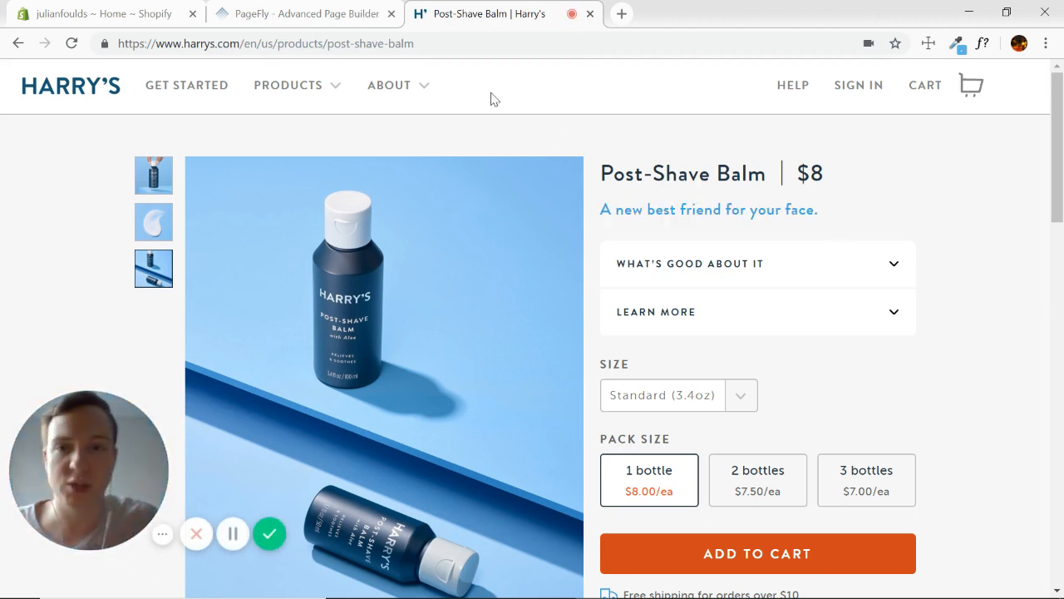
click(347, 12)
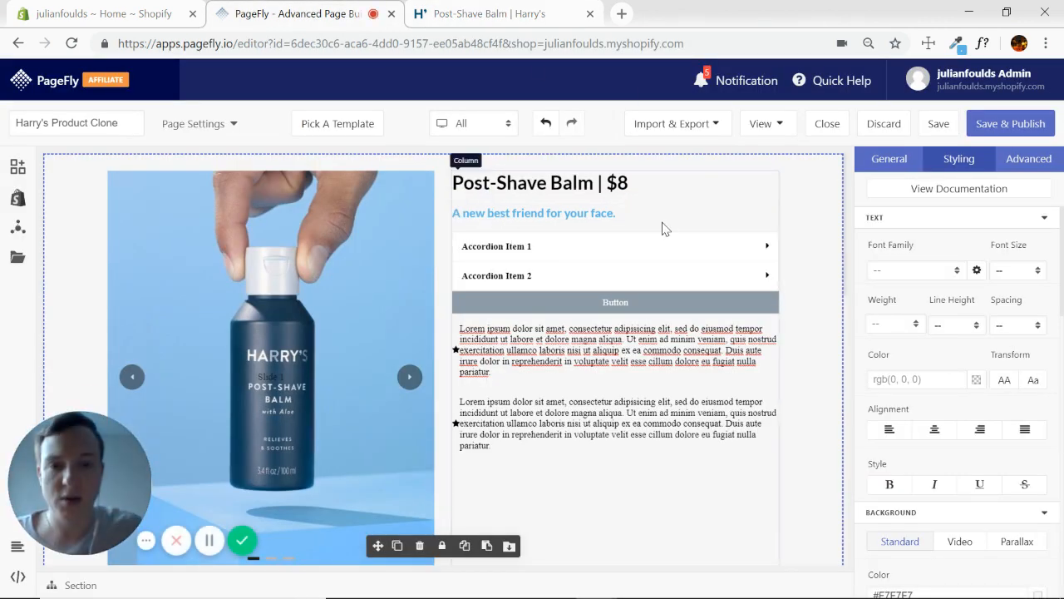
Step: Expand the "What's good about it" section on the Harry's page, review its contents and return to the PageFly editor
click(541, 14)
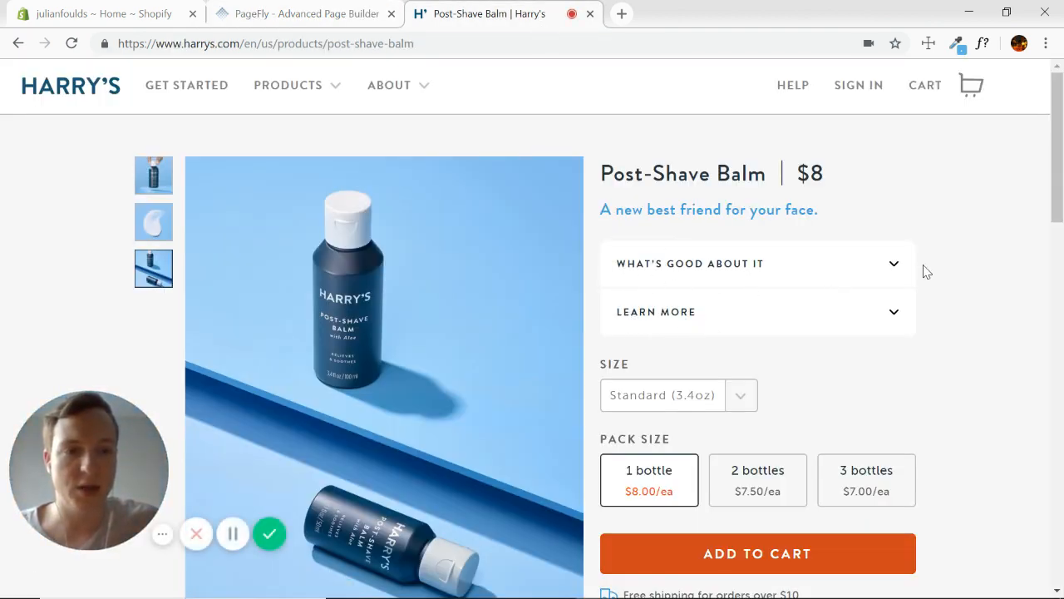
click(895, 264)
scroll(953, 290, down, 2)
scroll(953, 294, up, 1)
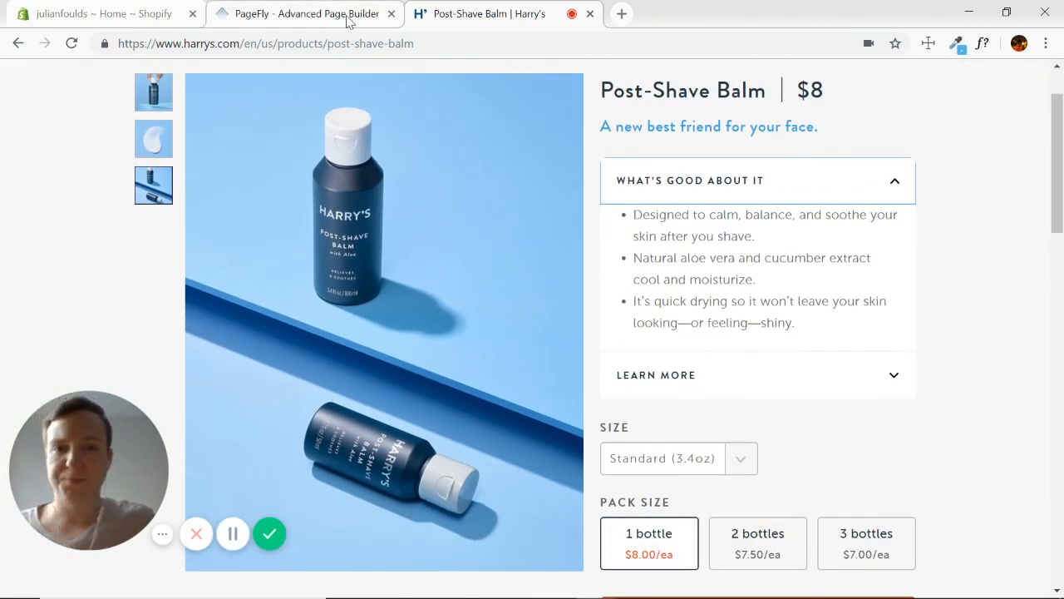
click(315, 17)
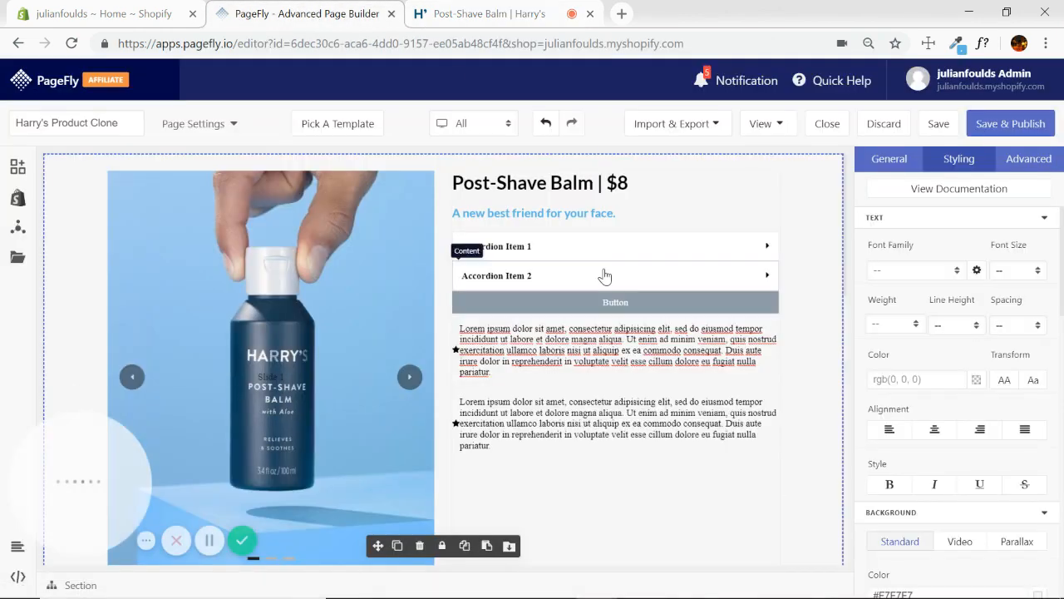
Step: Rename the accordion's first item header to "WHAT'S GOOD ABOUT IT", checking the wording on the Harry's page
click(640, 247)
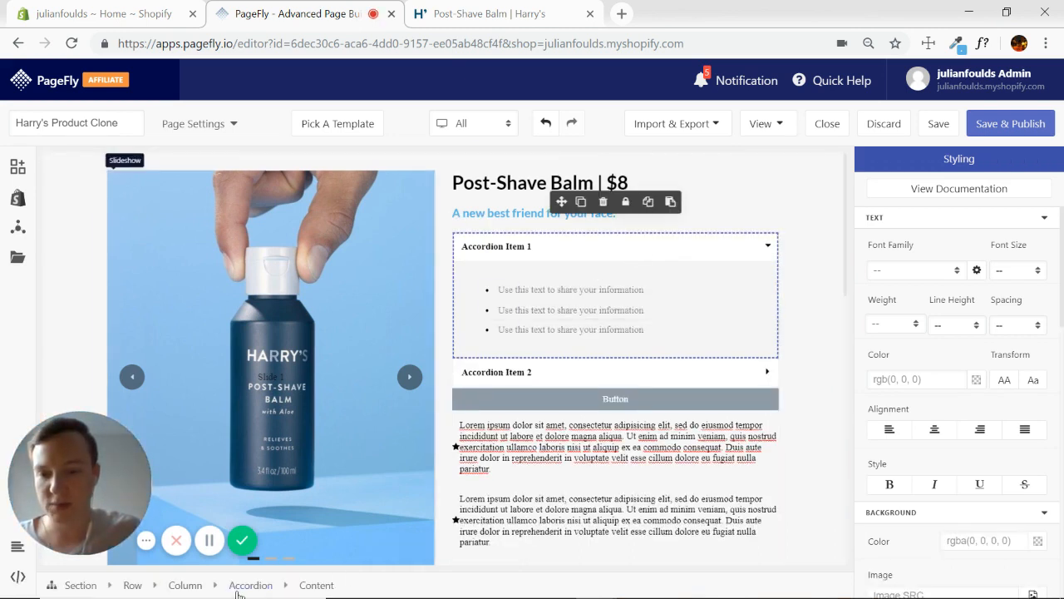
click(238, 590)
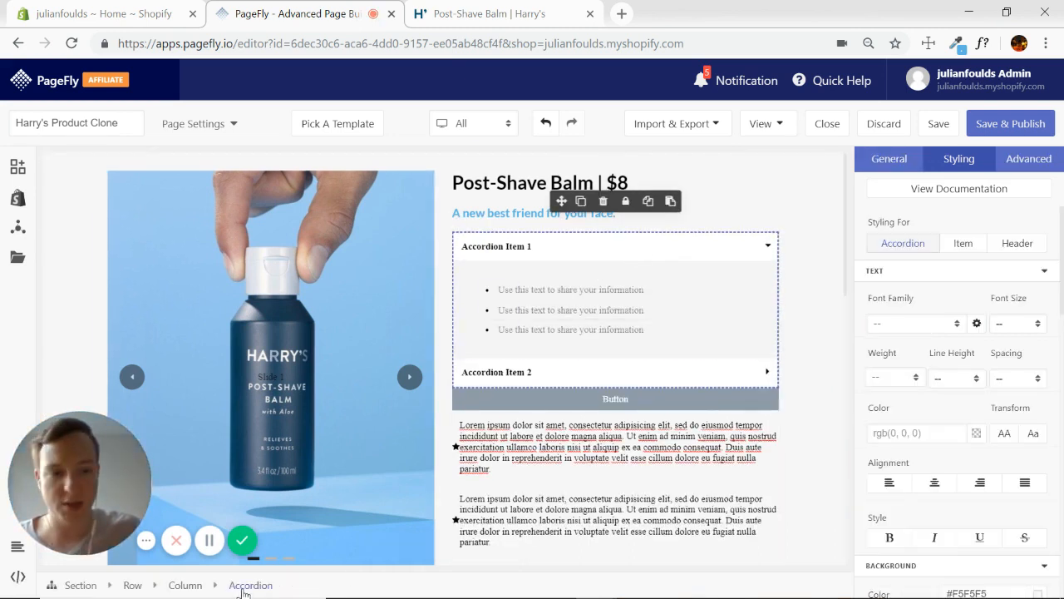
click(889, 161)
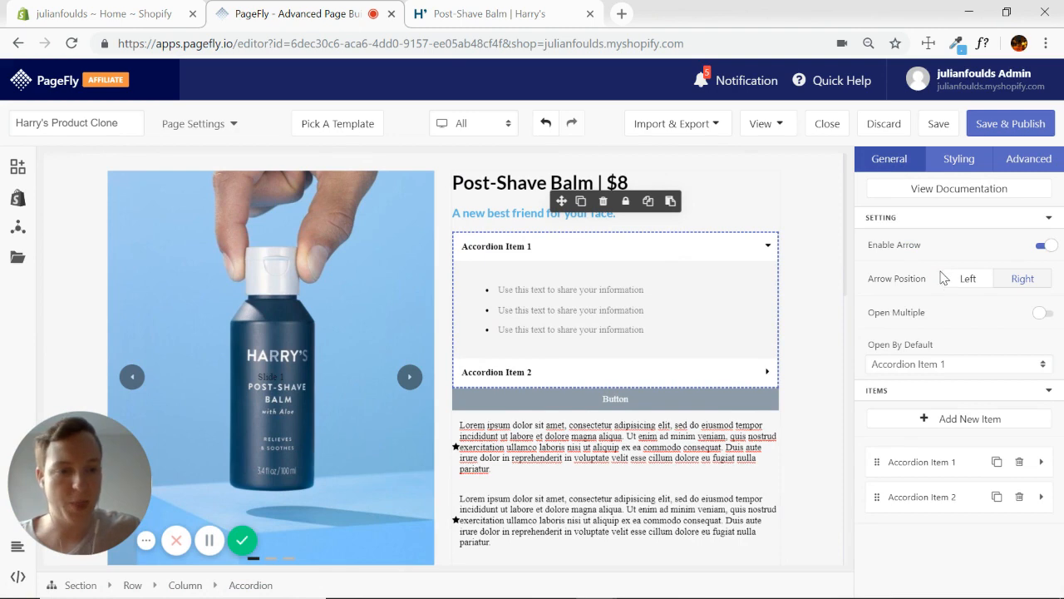
click(940, 464)
scroll(973, 466, down, 1)
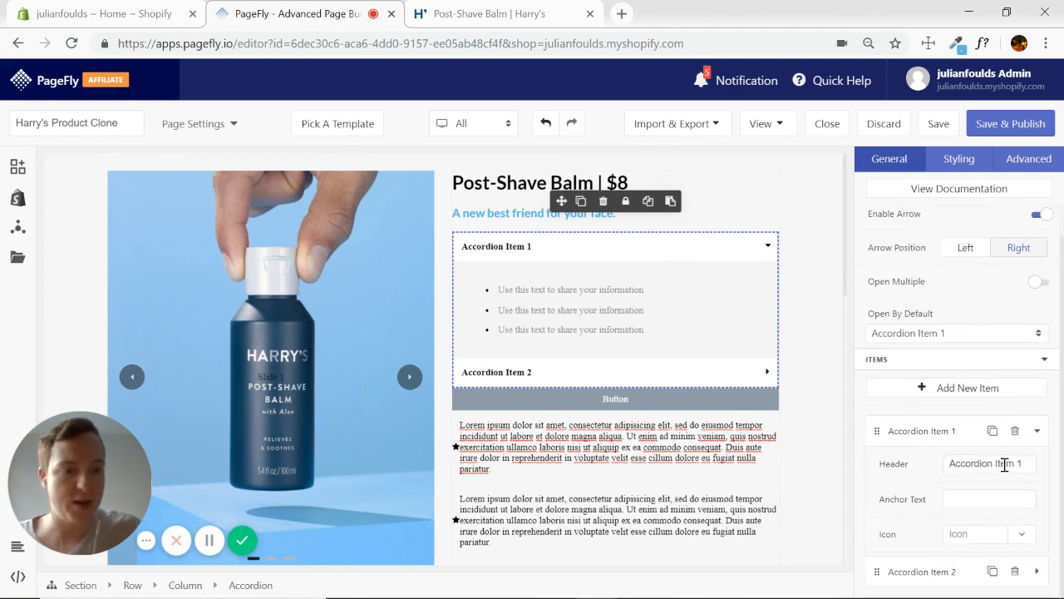
triple_click(1025, 468)
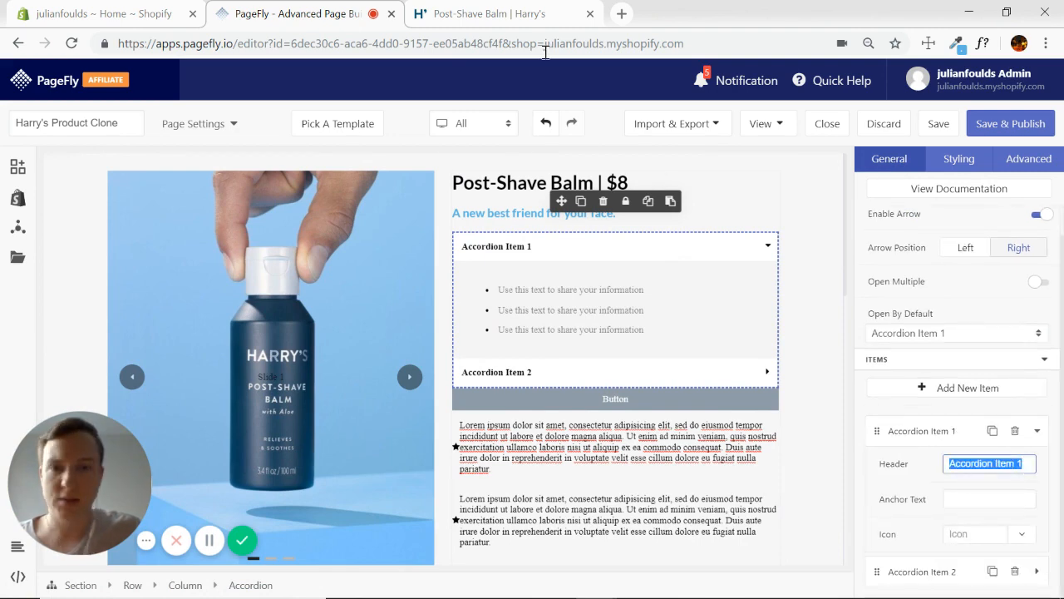
click(471, 14)
click(313, 21)
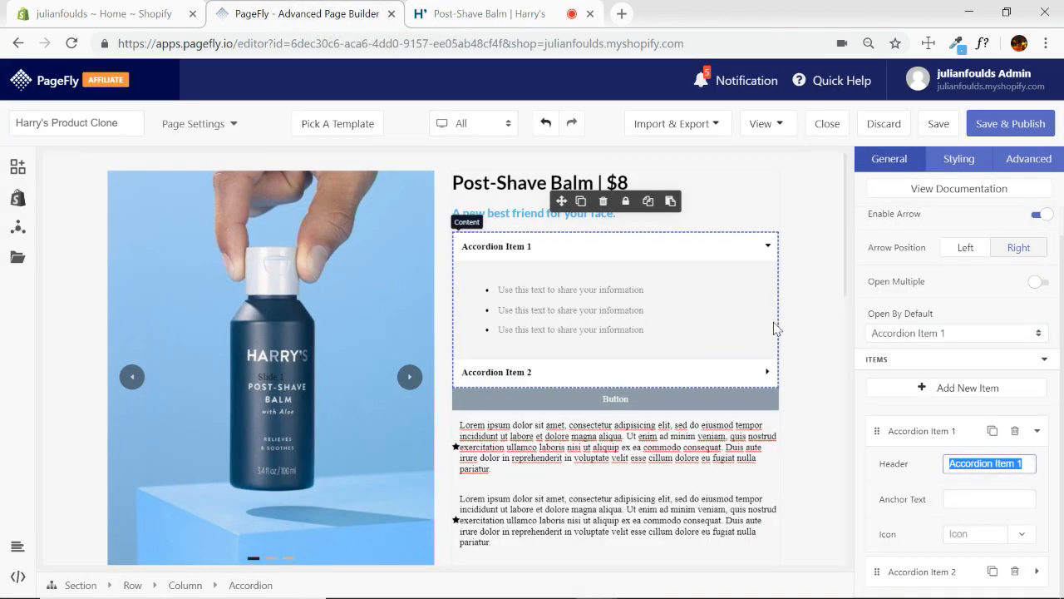
text(WHAT')
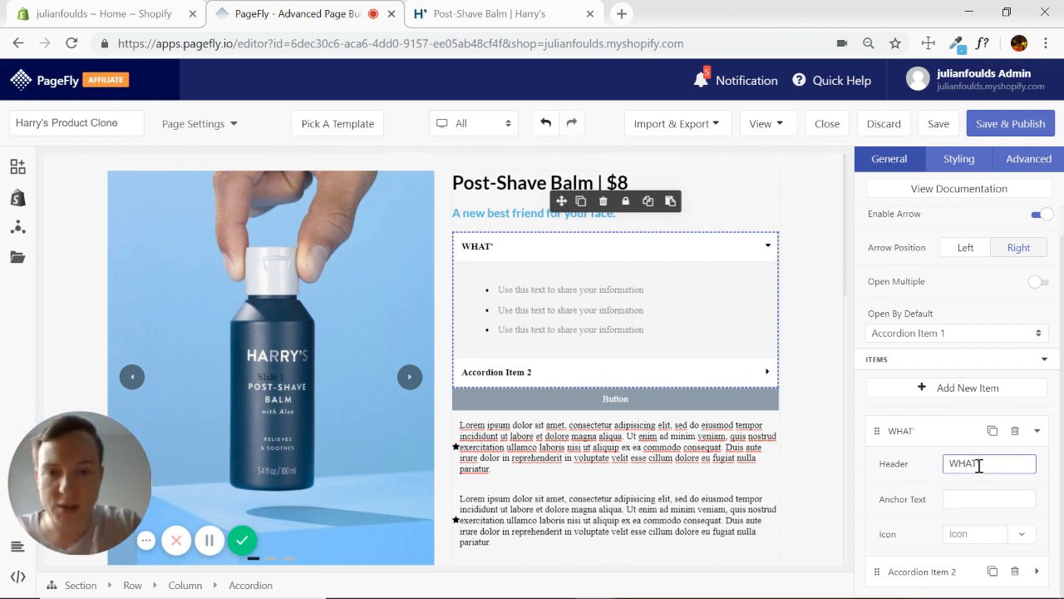
text(S GOOD AOUT)
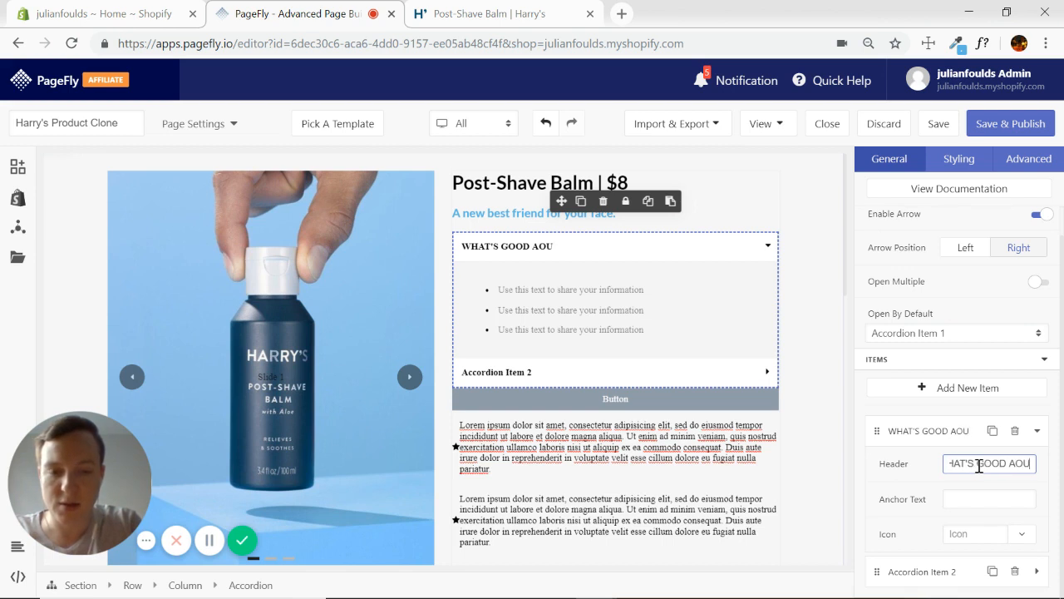
key(BackSpace)
key(BackSpace)
key(BackSpace)
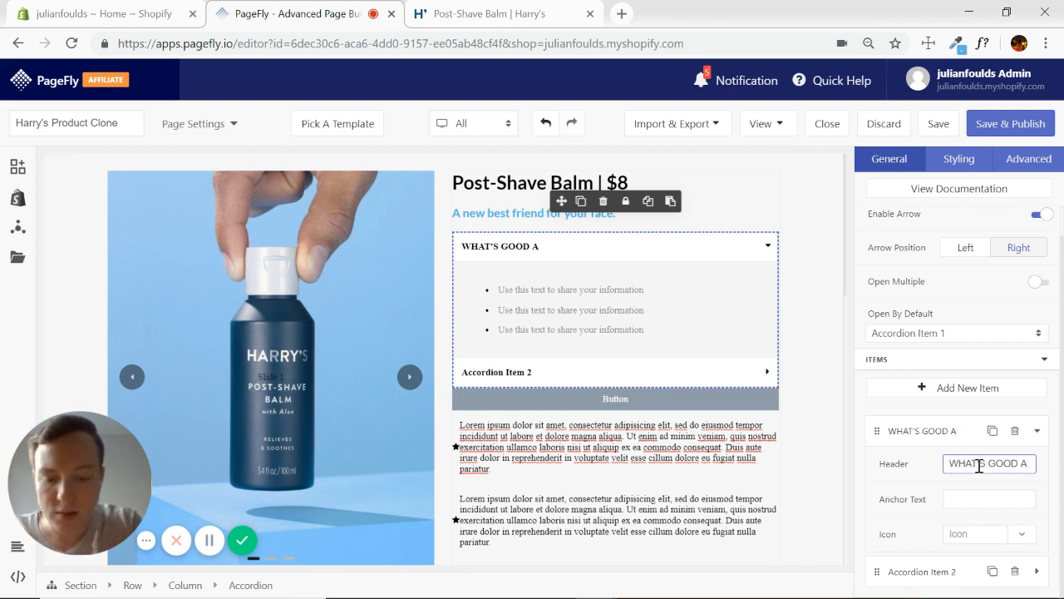
text(BOUT IT)
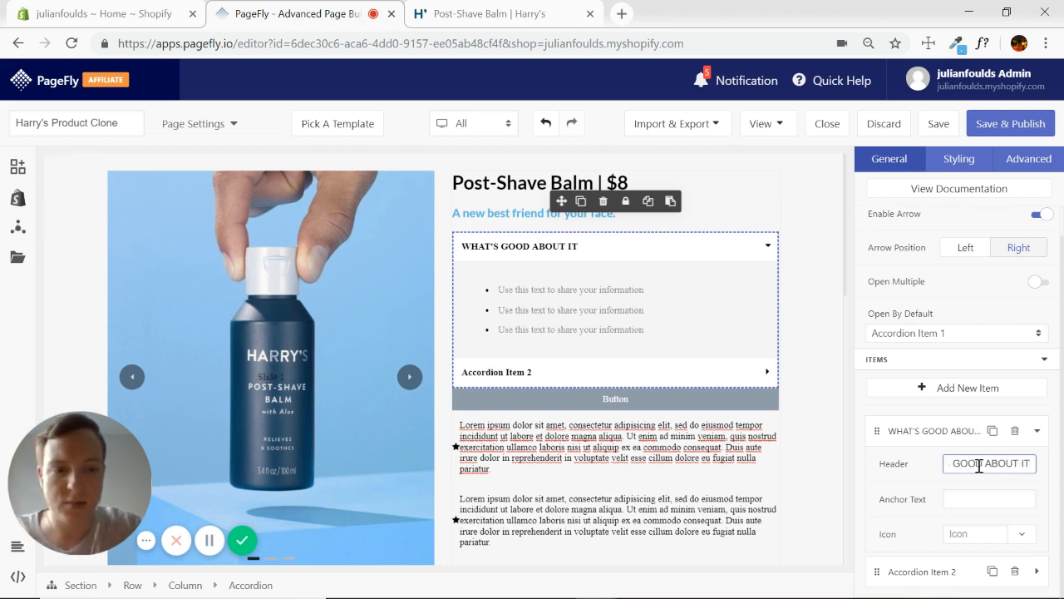
click(953, 433)
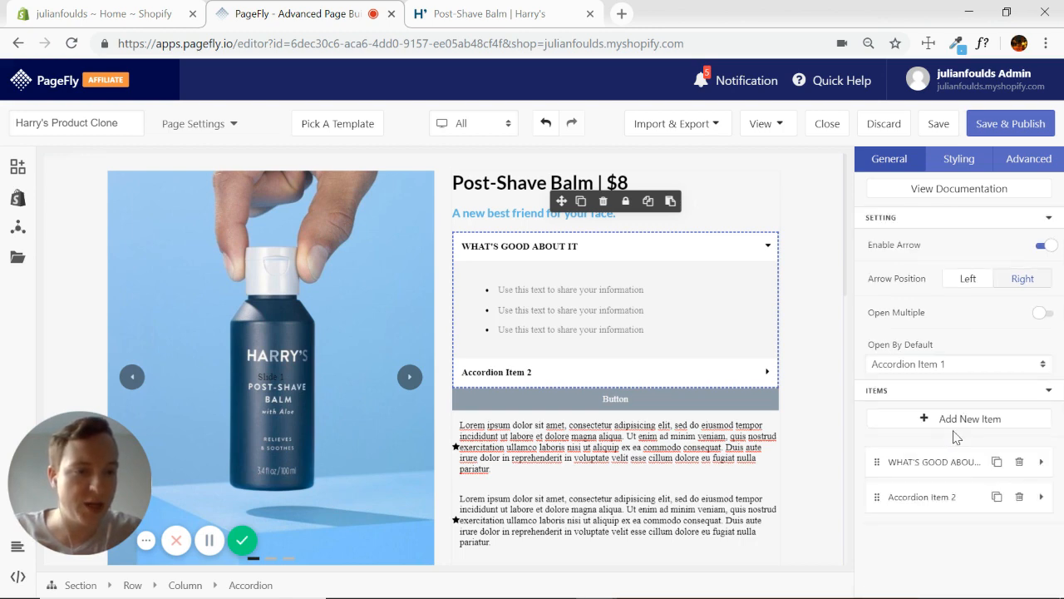
Step: Rename the accordion's second item header to "LEARN MORE", matching the Harry's page
click(944, 498)
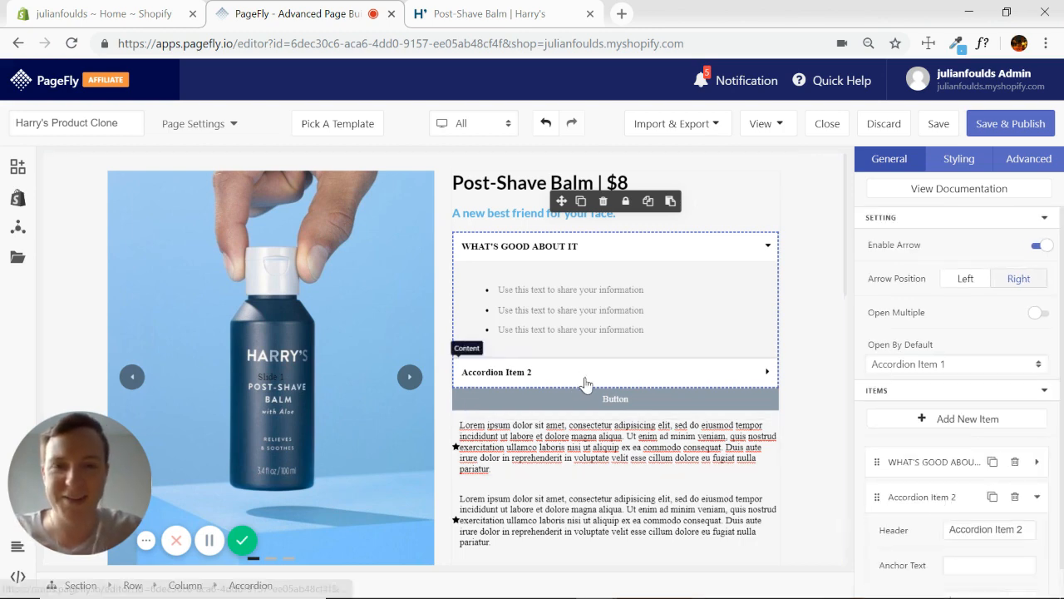
click(499, 15)
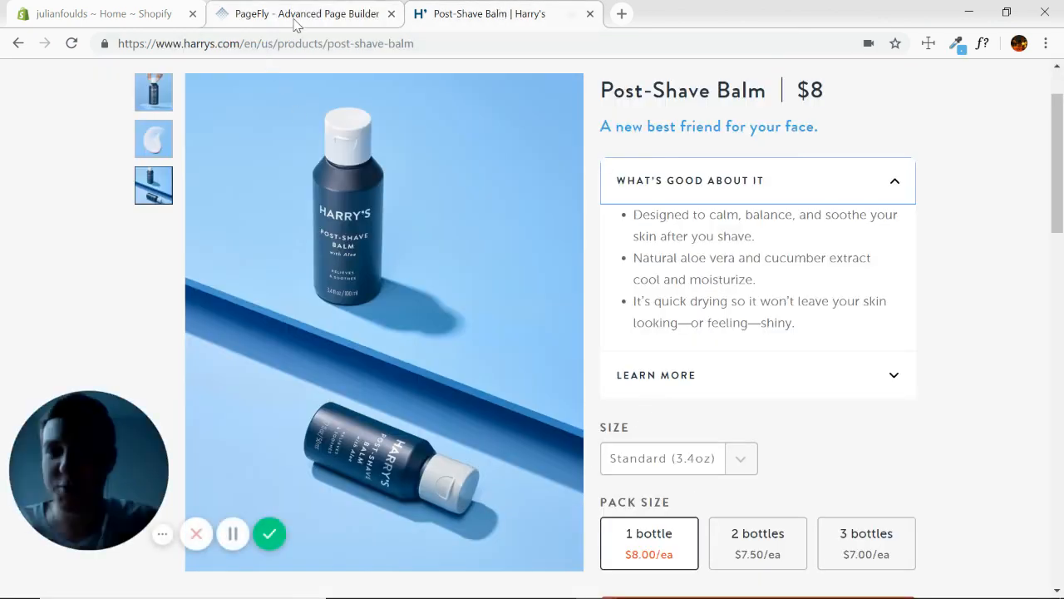
click(364, 14)
click(1003, 524)
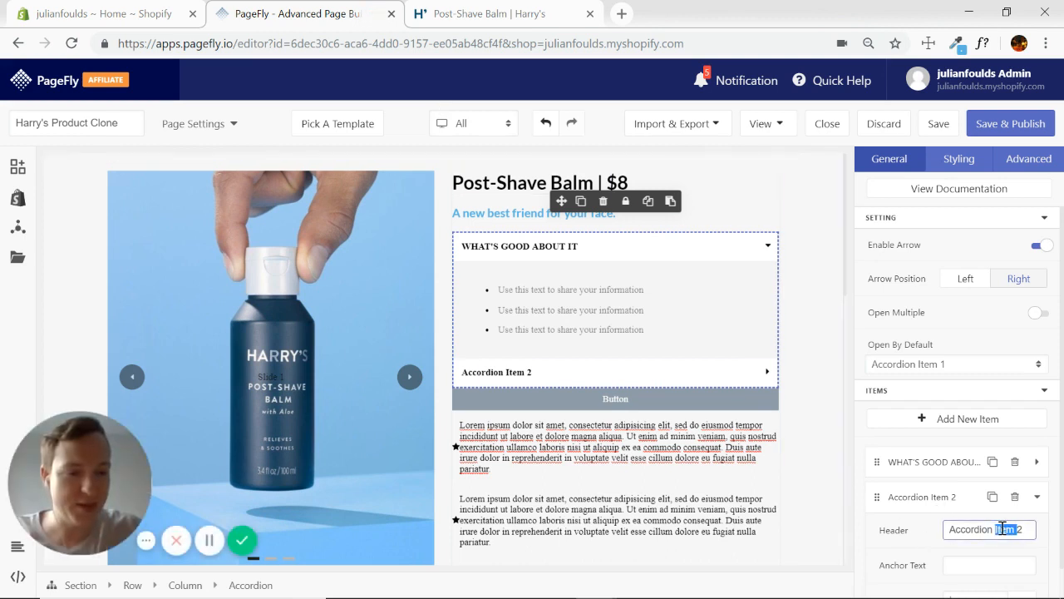
key(ctrl+a)
text(L)
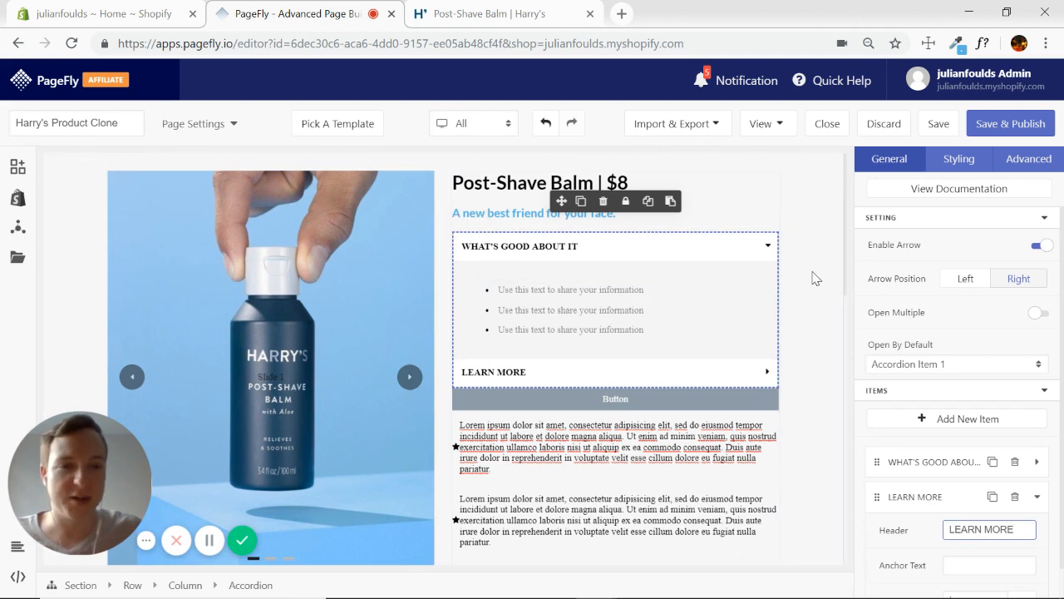
Step: Set the whole accordion's font family to Lato
click(955, 162)
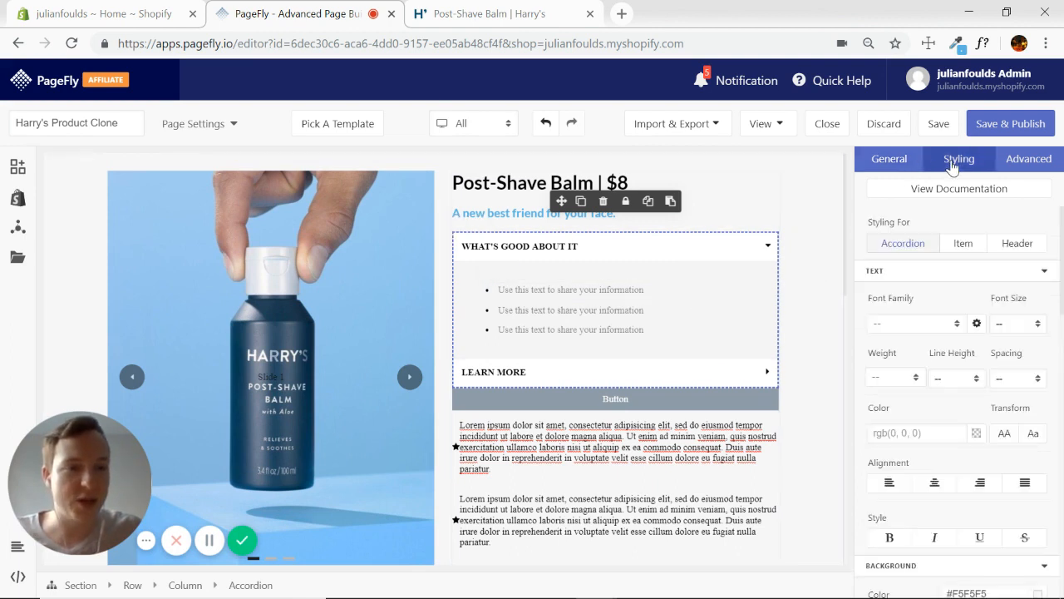
click(956, 325)
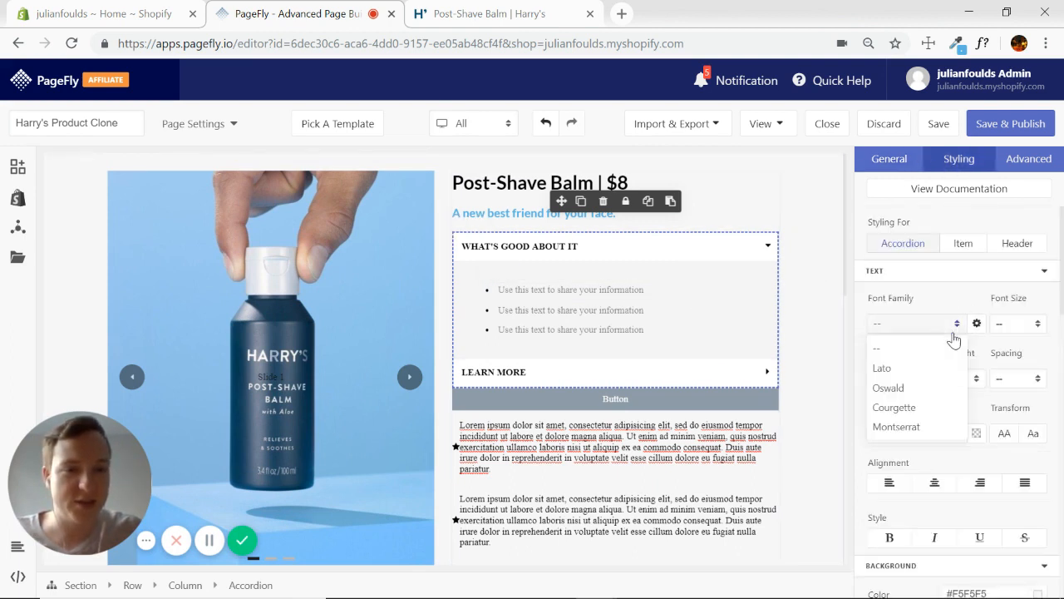
click(885, 375)
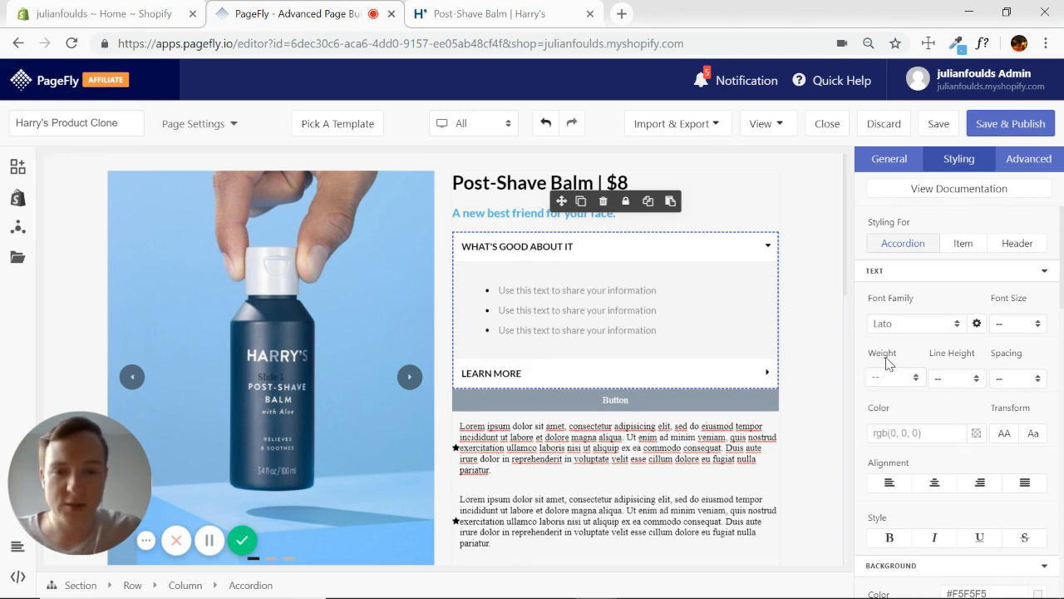
Step: Replace the first bullet under WHAT'S GOOD ABOUT IT with "Designed to calm, balance, and soothe your skin after you shave." copied from the Harry's page
click(495, 15)
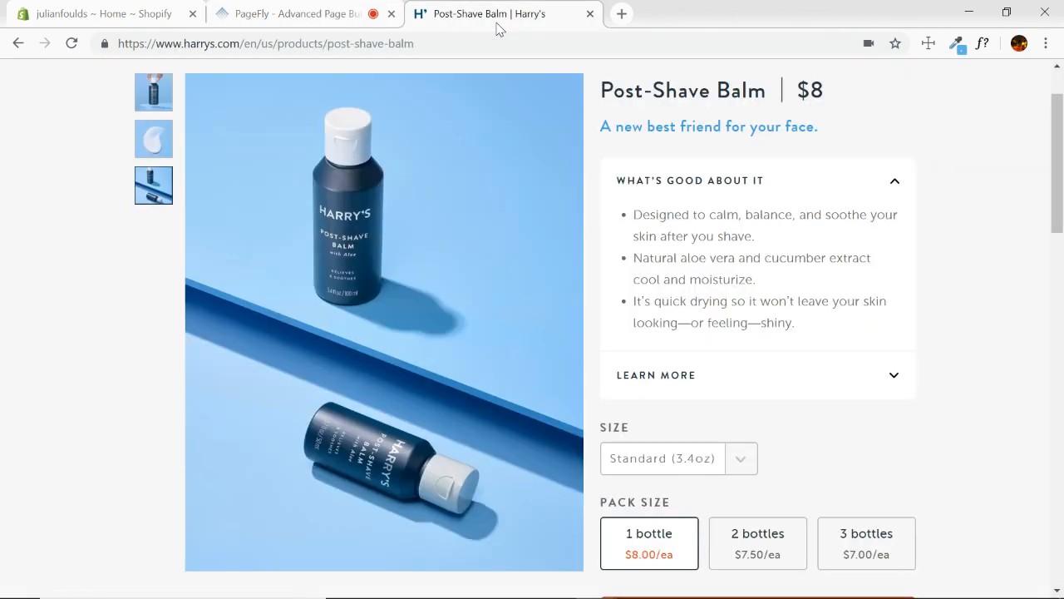
triple_click(734, 241)
key(ctrl+c)
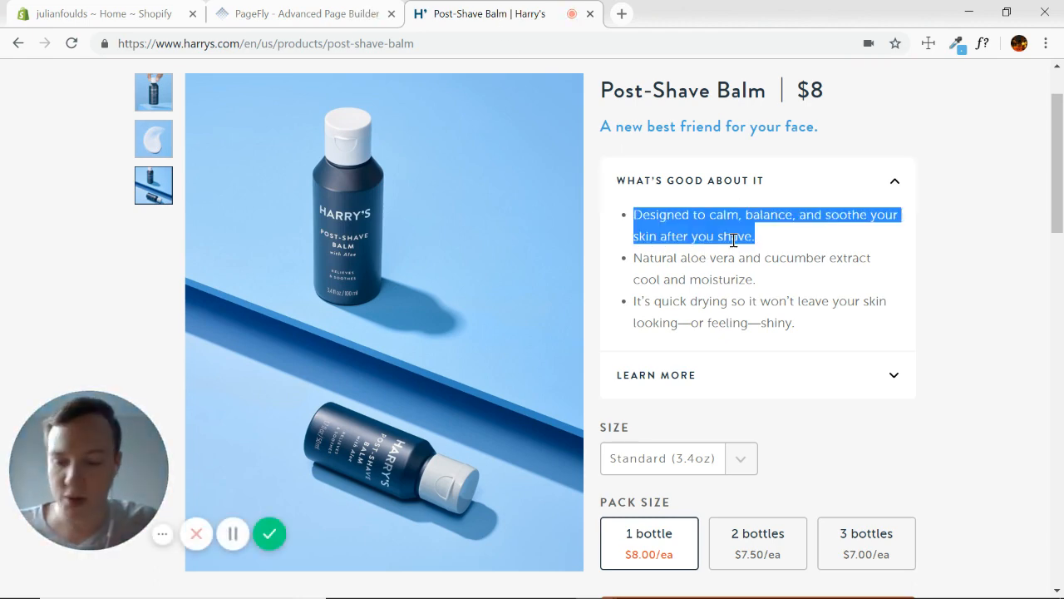
click(299, 14)
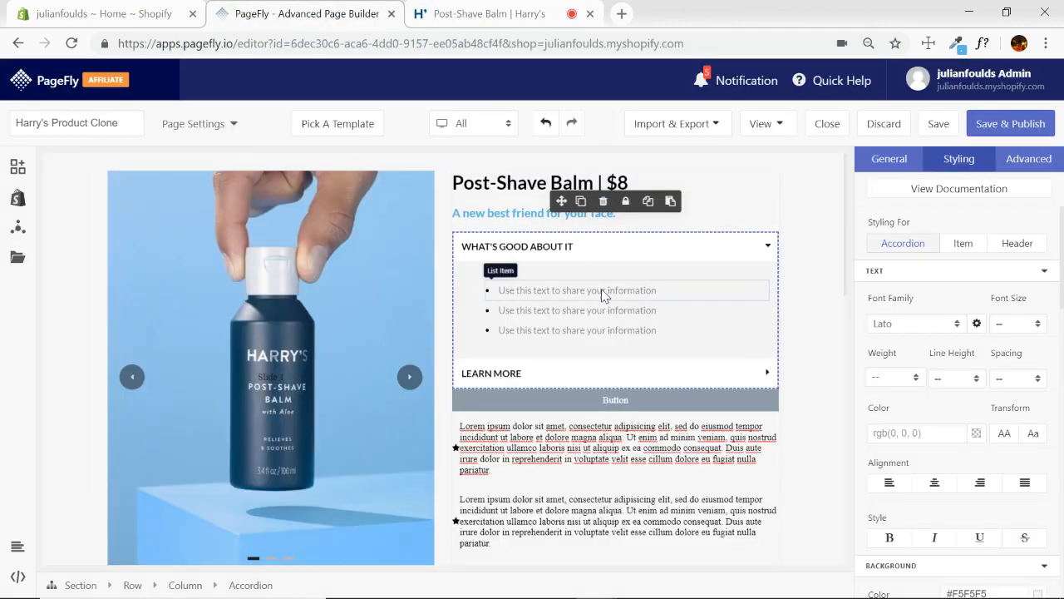
click(603, 289)
key(ctrl+v)
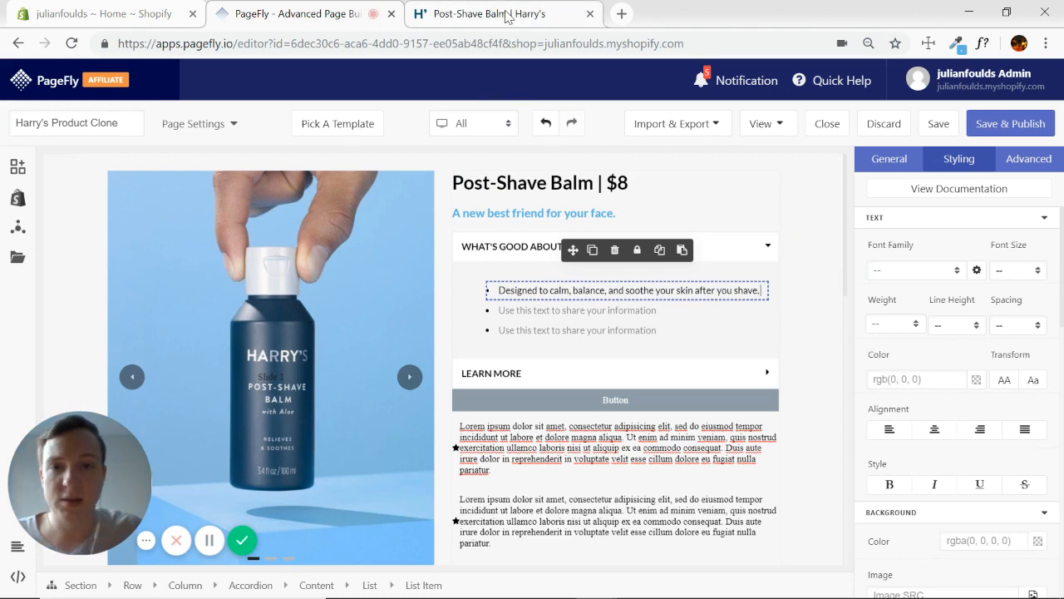
Step: Replace the second bullet's placeholder with "Natural aloe vera and cucumber extract cool and moisturize." copied from the Harry's page
click(540, 13)
click(720, 279)
triple_click(720, 279)
key(ctrl+c)
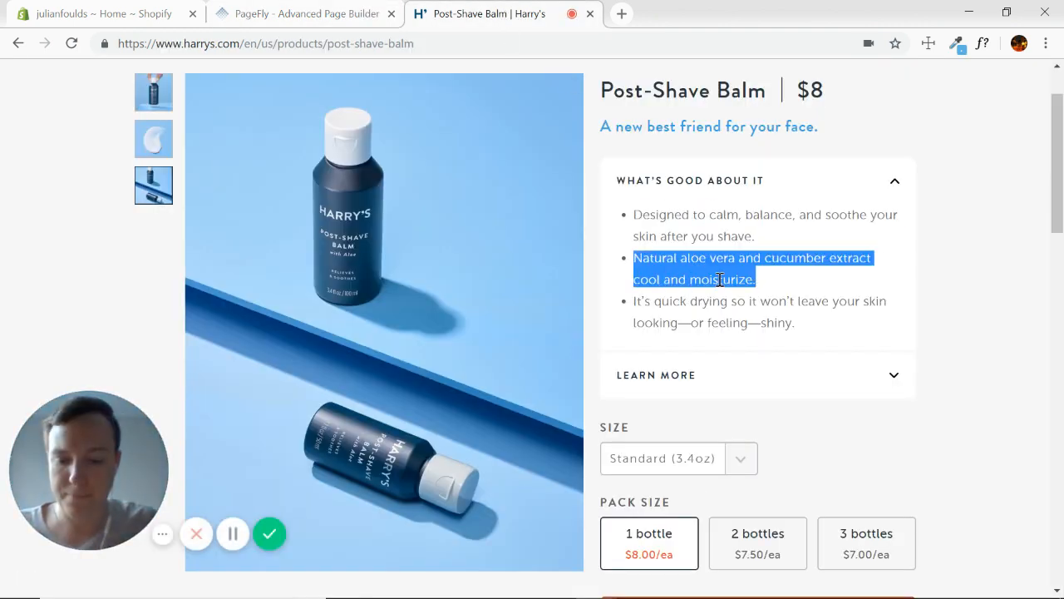
click(275, 13)
click(578, 313)
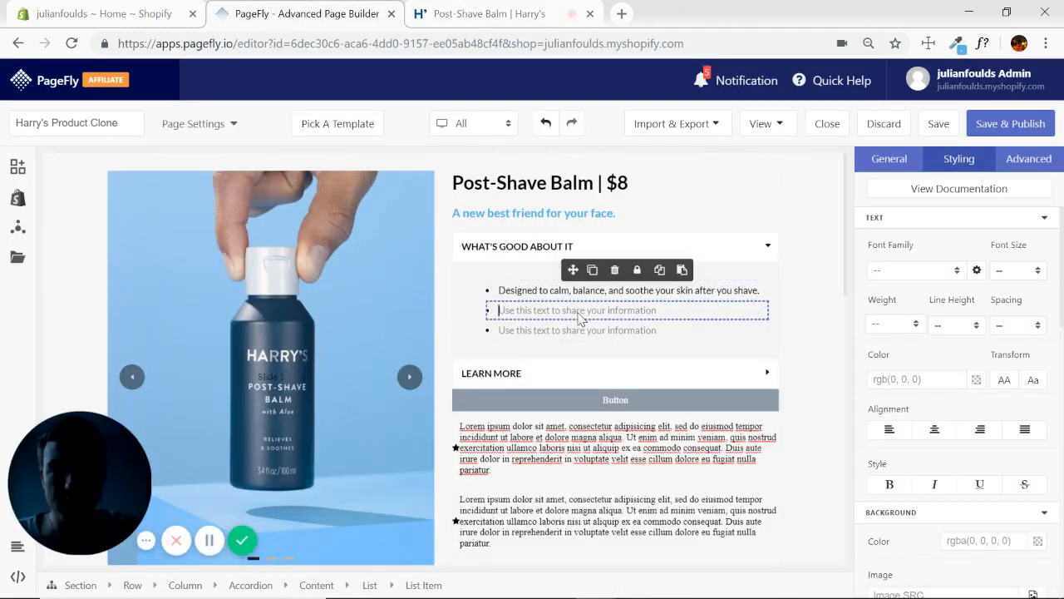
key(ctrl+v)
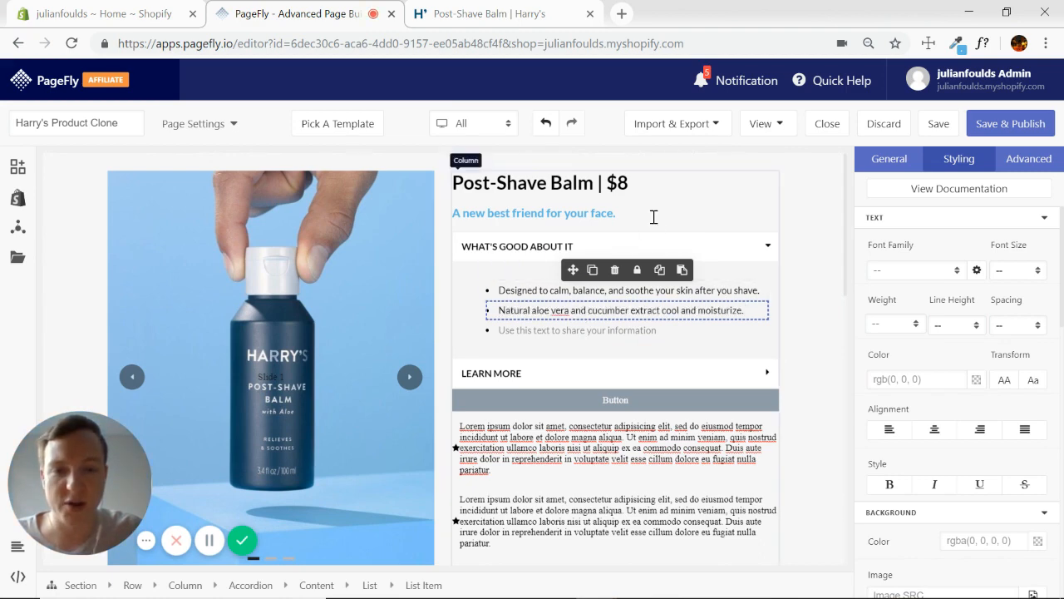
Step: Replace the third bullet's placeholder with "It's quick drying so it won't leave your skin looking—or feeling—shiny." copied from the Harry's page
click(534, 17)
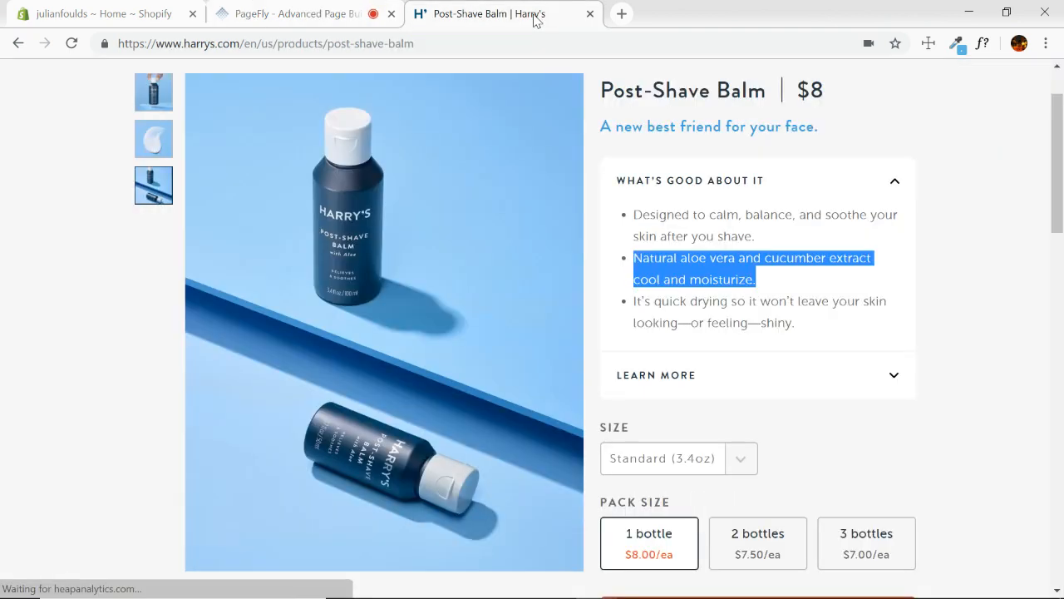
triple_click(731, 305)
key(ctrl+c)
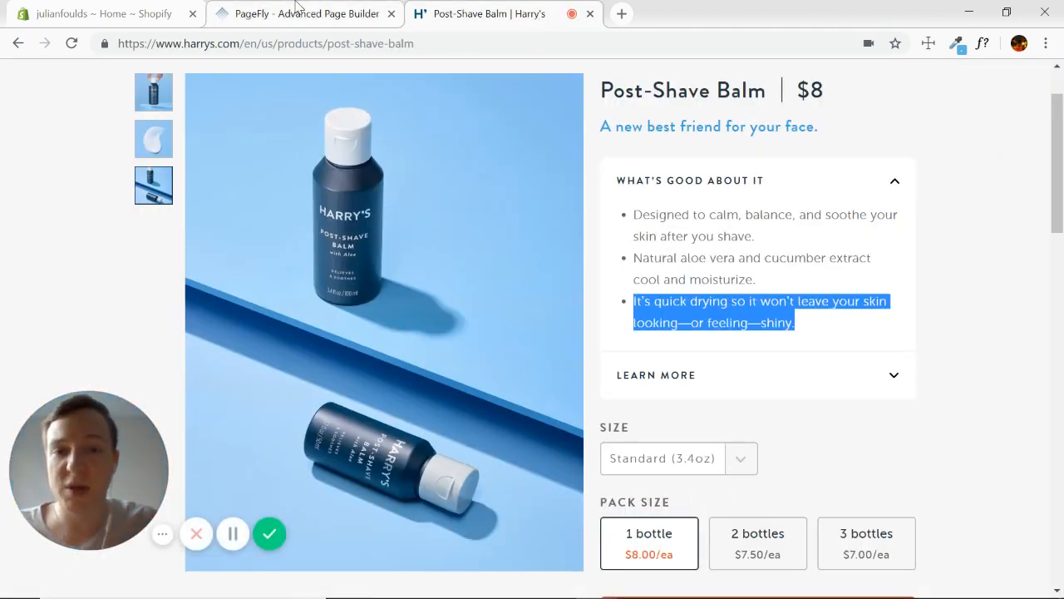
click(339, 18)
click(589, 331)
key(ctrl+v)
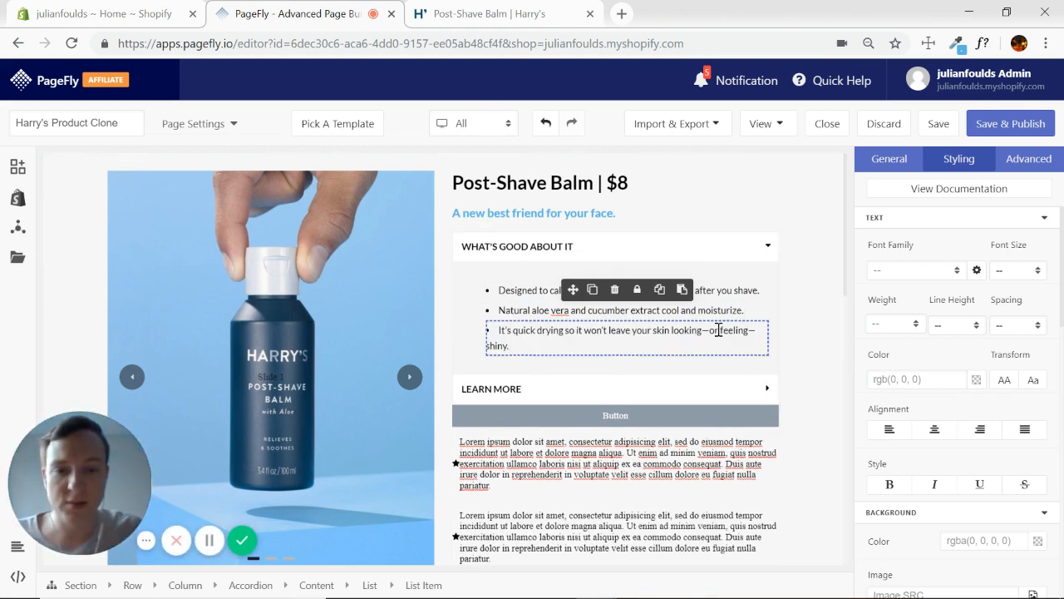
Step: Expand LEARN MORE in the clone and copy the "Have any other questions?" contact note from the same section of the Harry's page
click(765, 389)
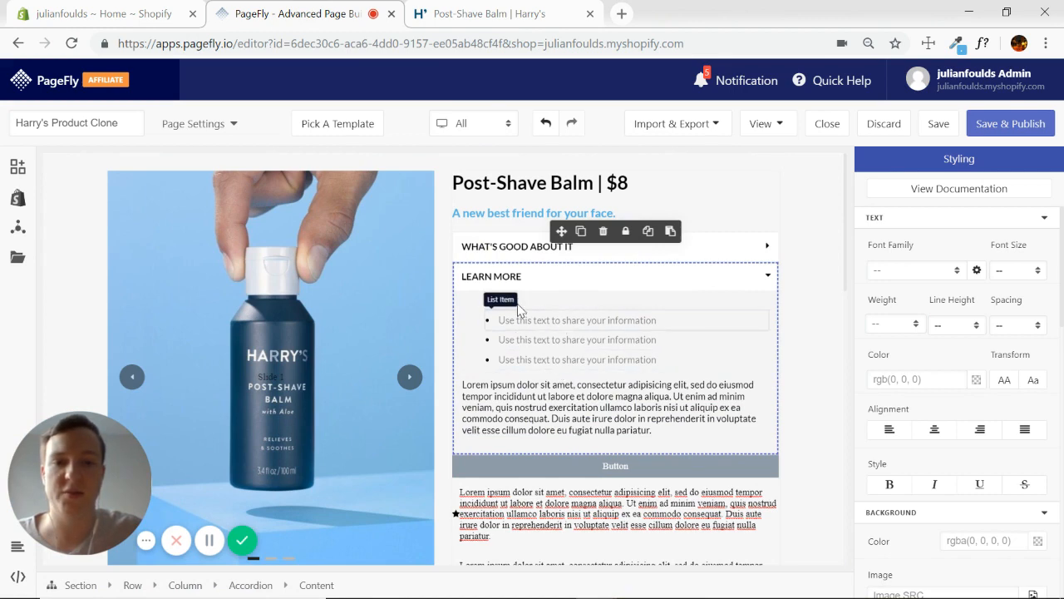
click(529, 13)
scroll(780, 406, down, 1)
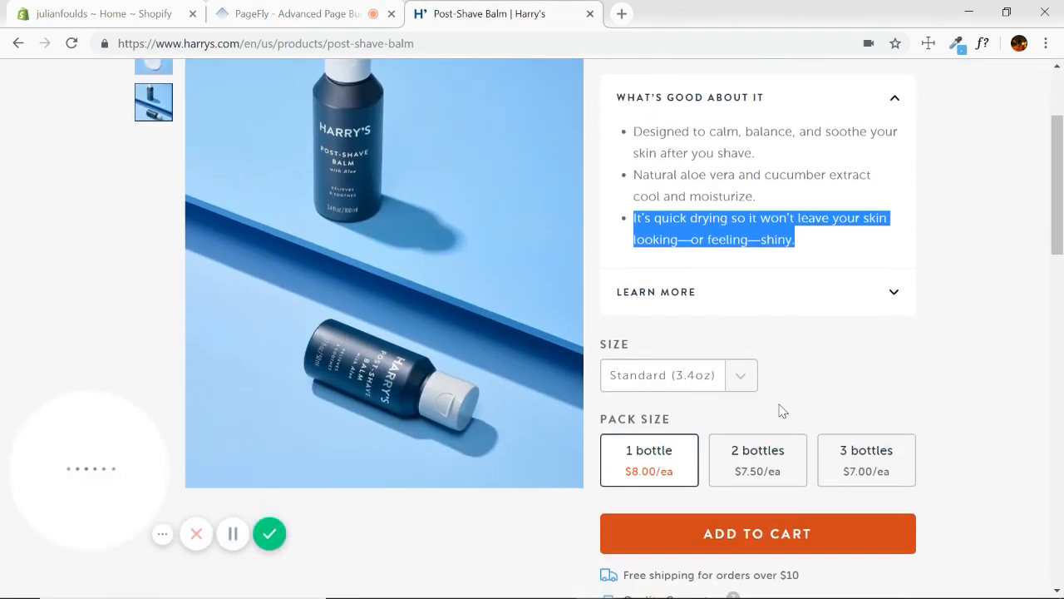
click(898, 297)
scroll(933, 357, down, 1)
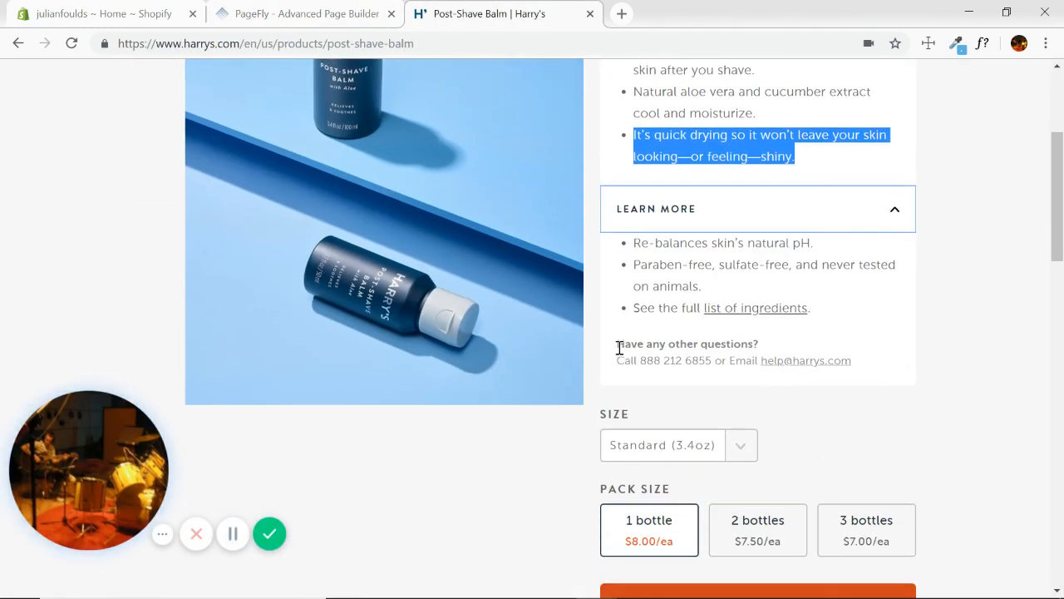
drag(620, 347, 863, 369)
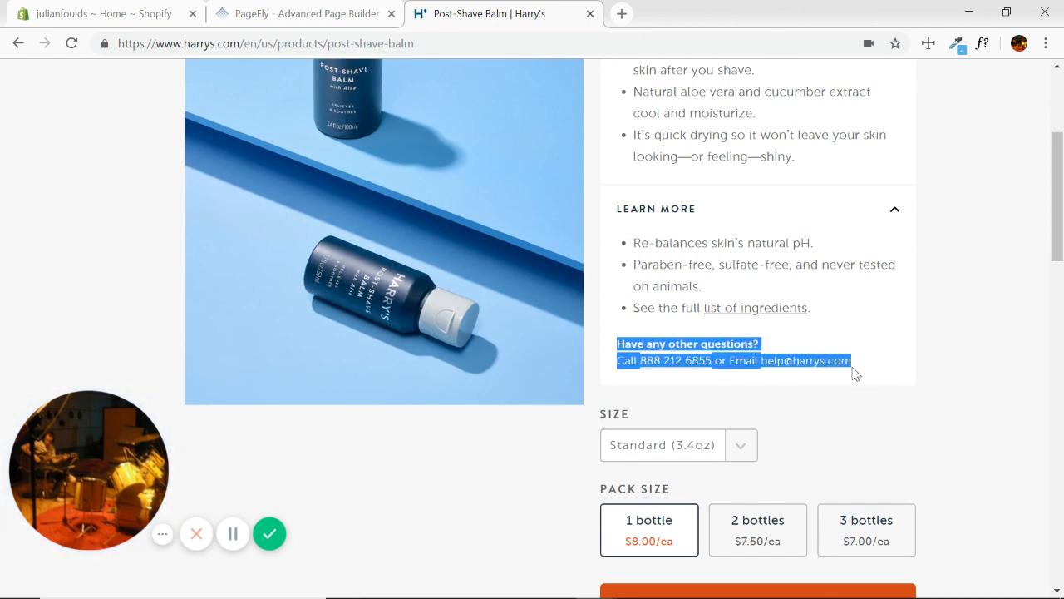
Step: Replace the placeholder paragraph under LEARN MORE in PageFly with the copied contact note
click(309, 15)
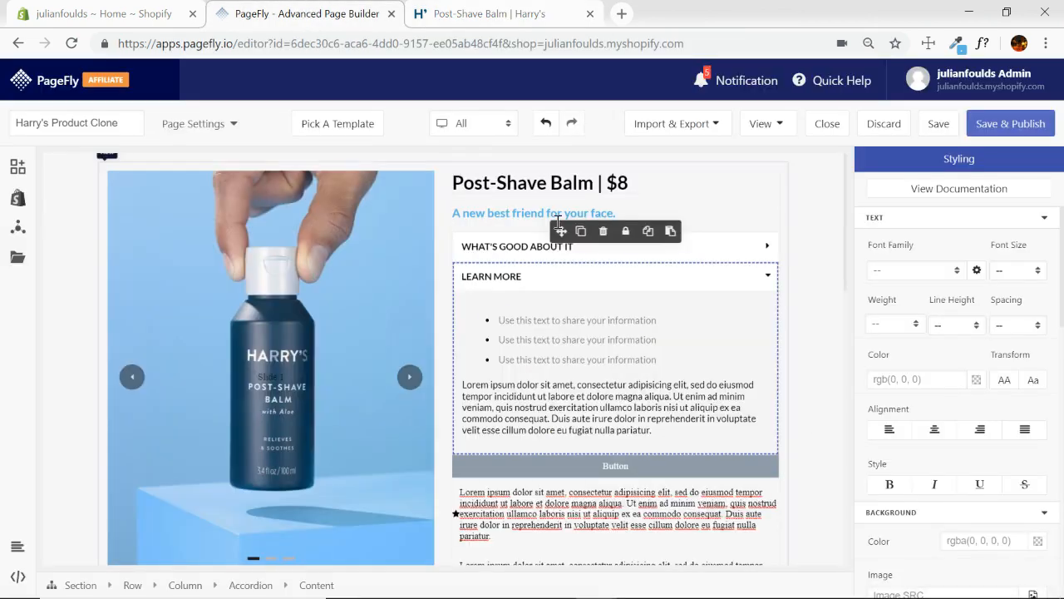
click(574, 405)
click(894, 159)
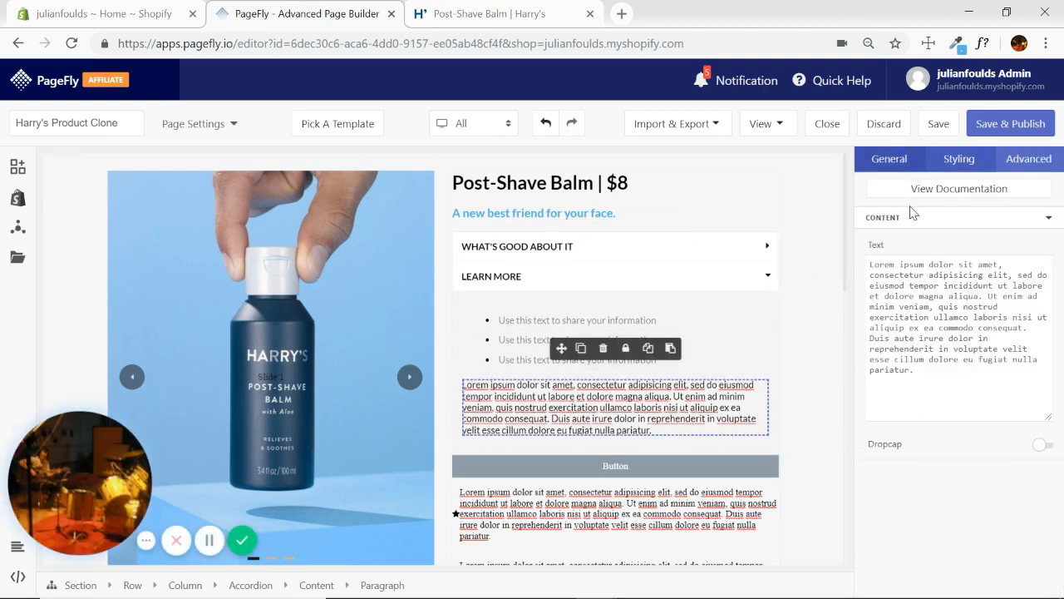
click(927, 375)
key(ctrl+a)
key(ctrl+v)
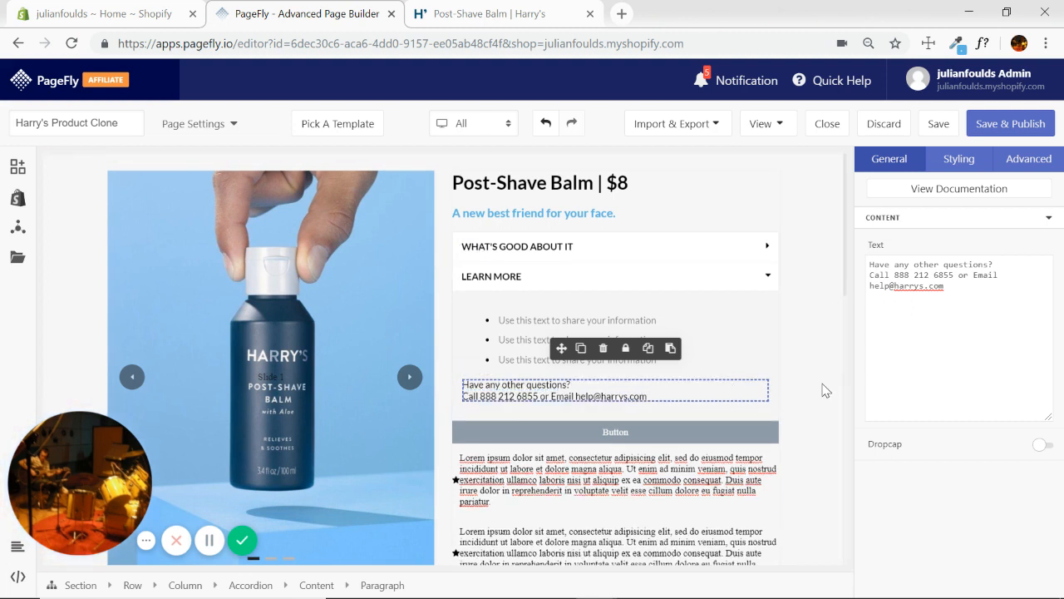
Step: Set the contact paragraph's line height to 1.5 and make its line "Have any other questions?" bold
click(971, 161)
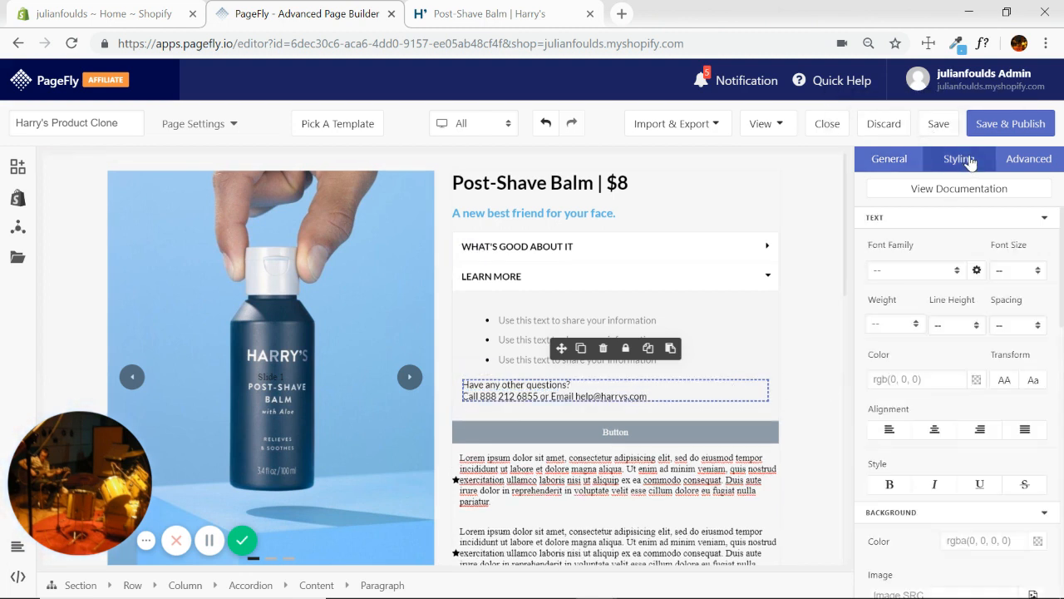
click(976, 325)
click(943, 408)
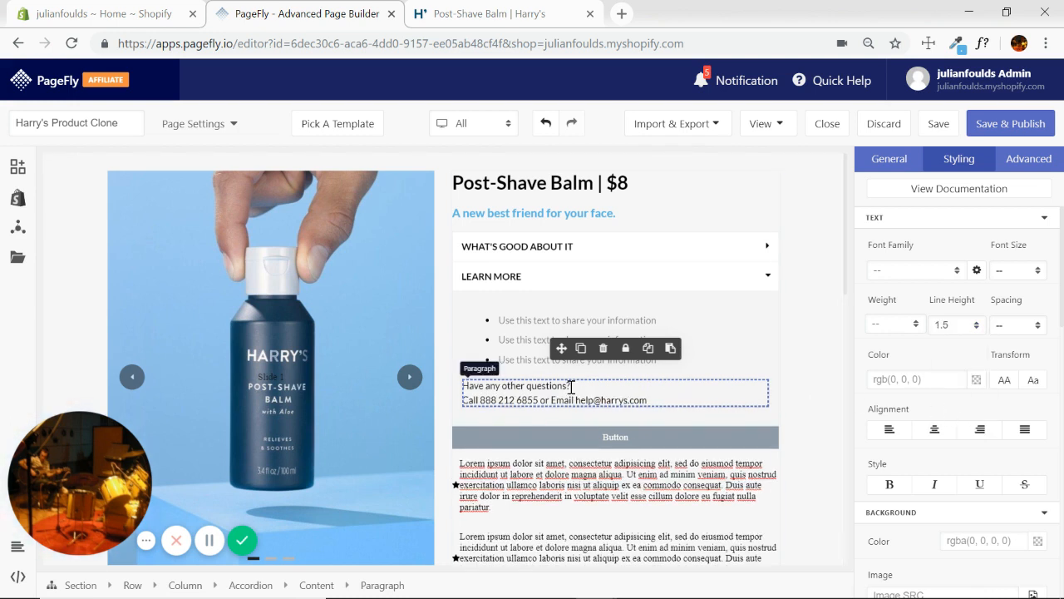
drag(530, 386, 462, 389)
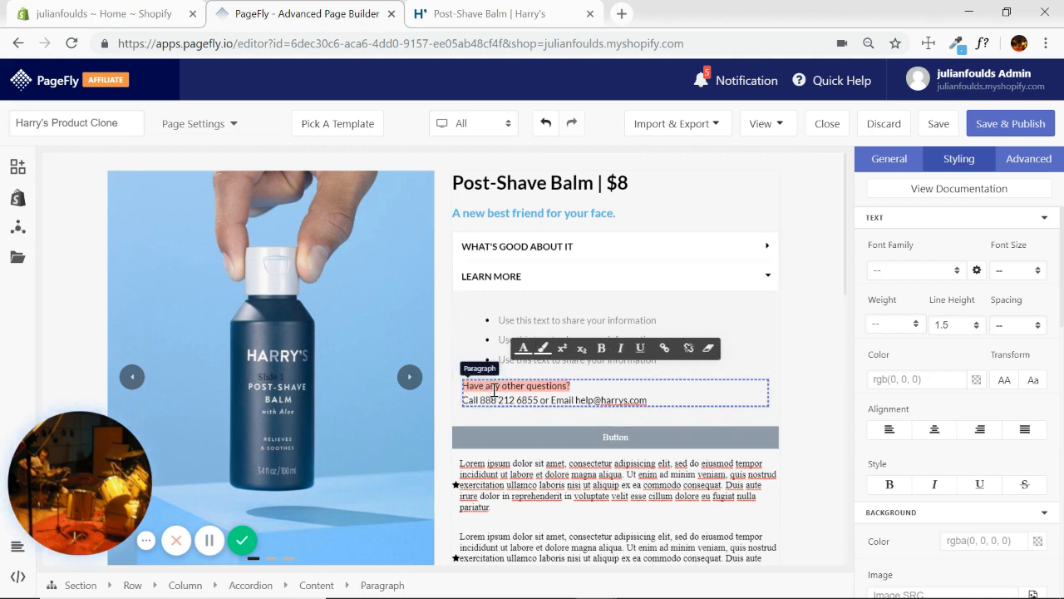
click(602, 354)
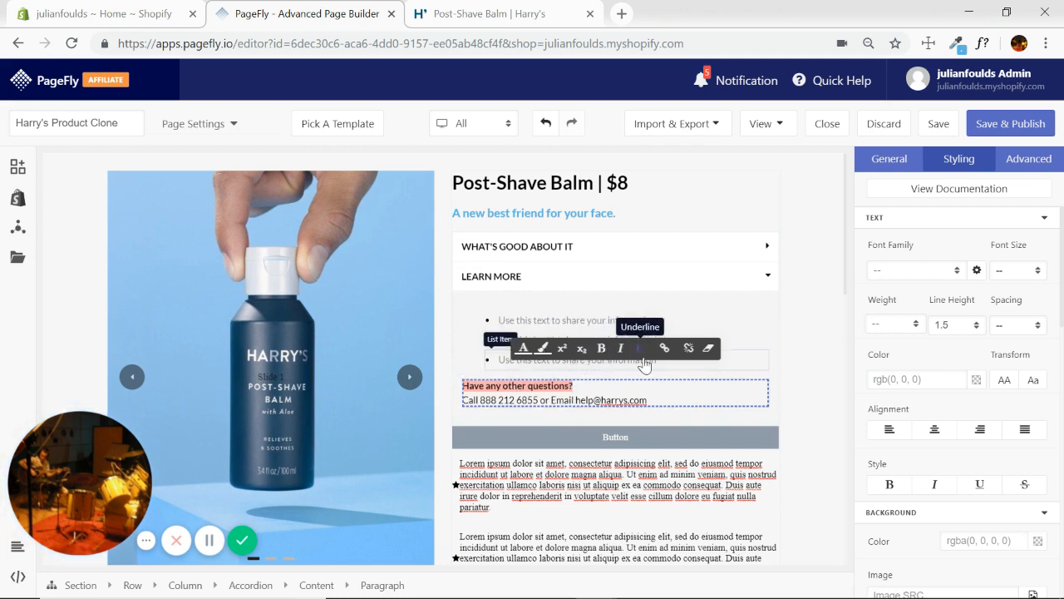
click(813, 374)
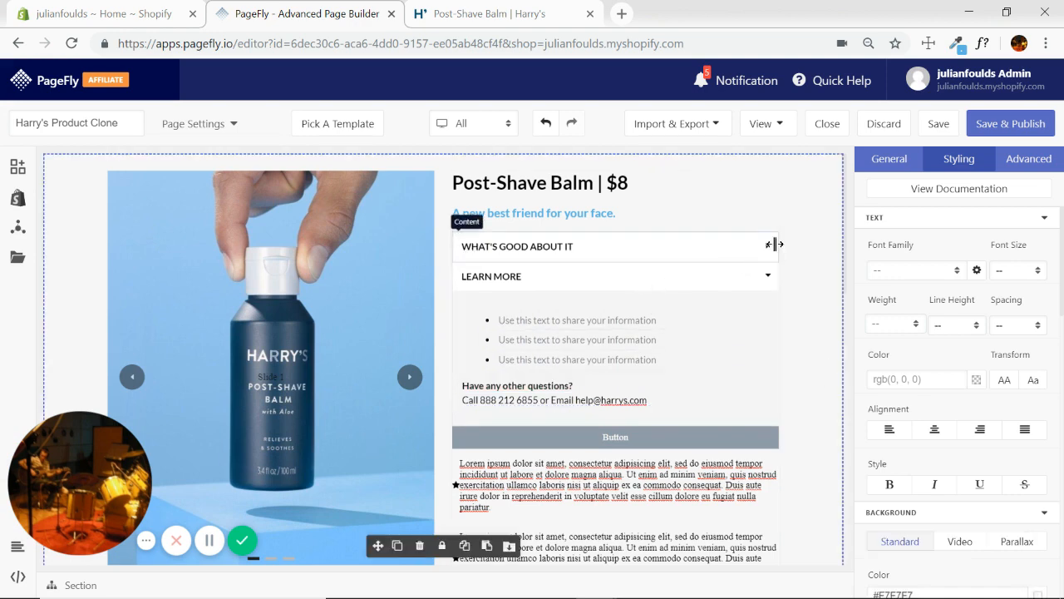
Step: Check both accordion sections by expanding and collapsing them, and examine the area from LEARN MORE down to ADD TO CART on the Harry's page
click(768, 277)
click(767, 249)
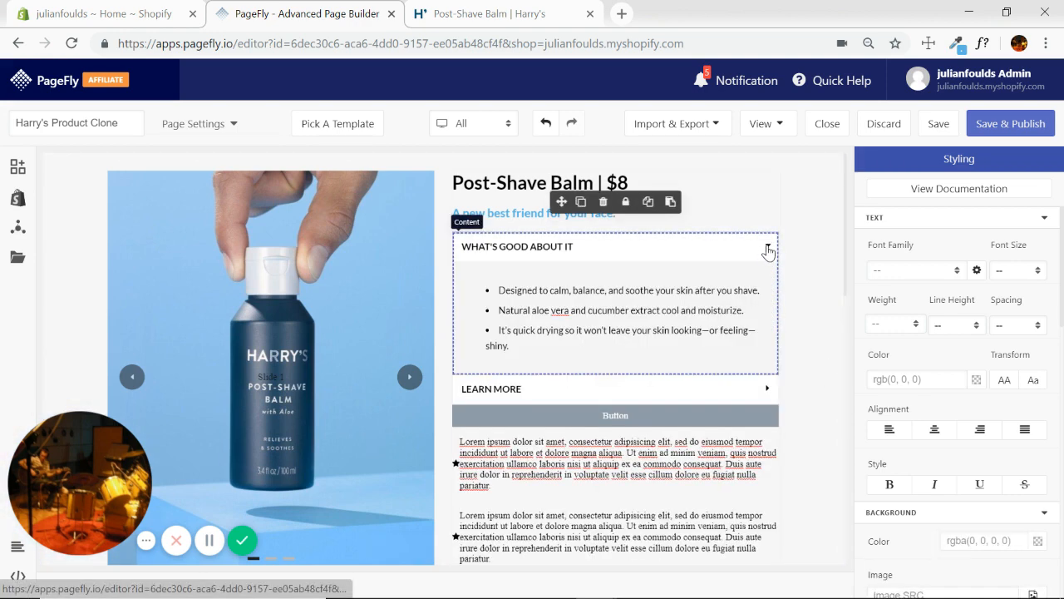
click(768, 250)
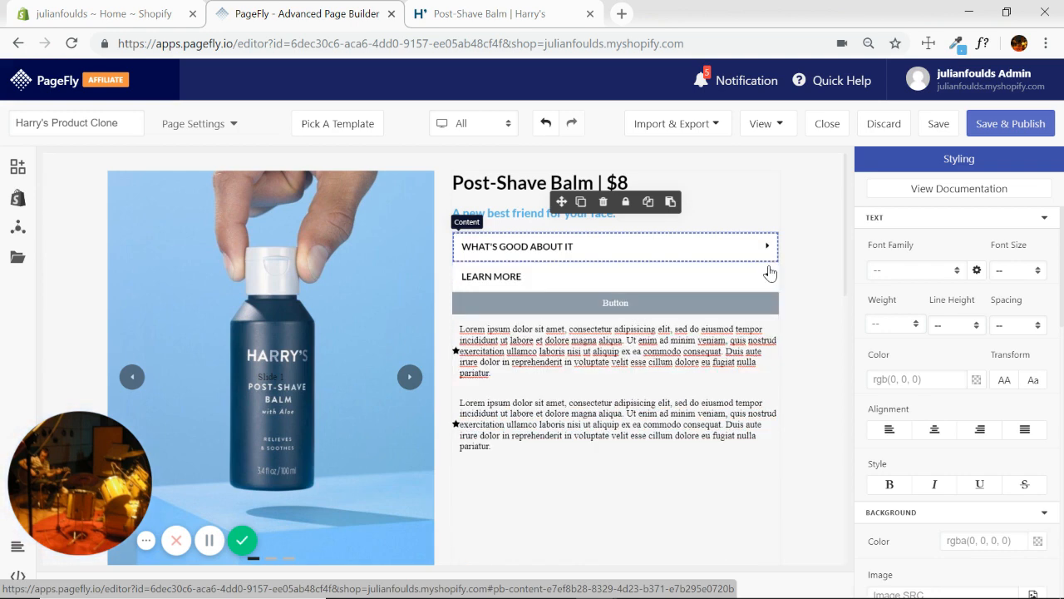
click(768, 275)
click(545, 17)
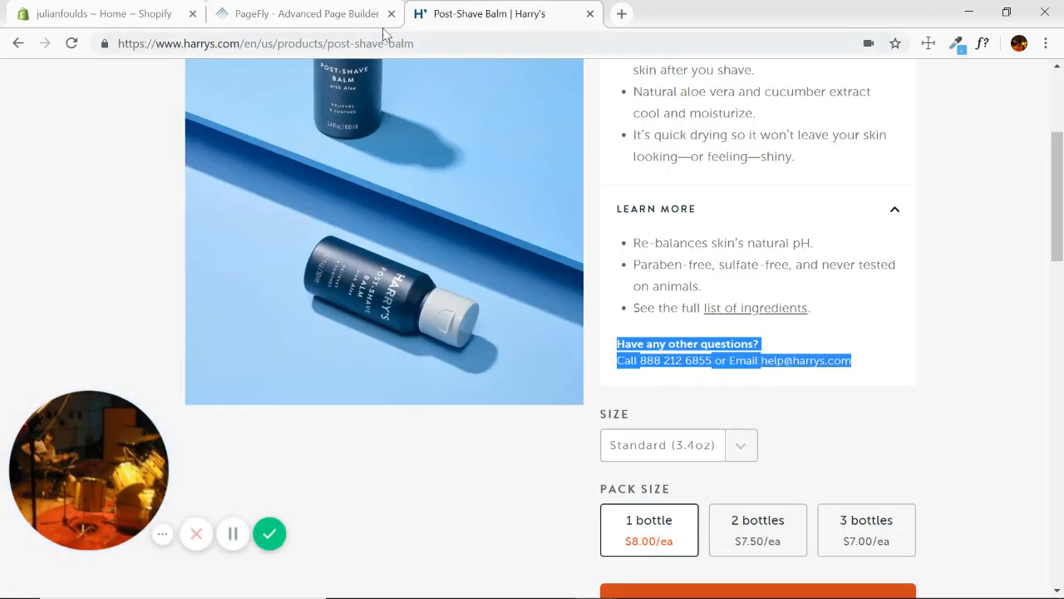
click(325, 14)
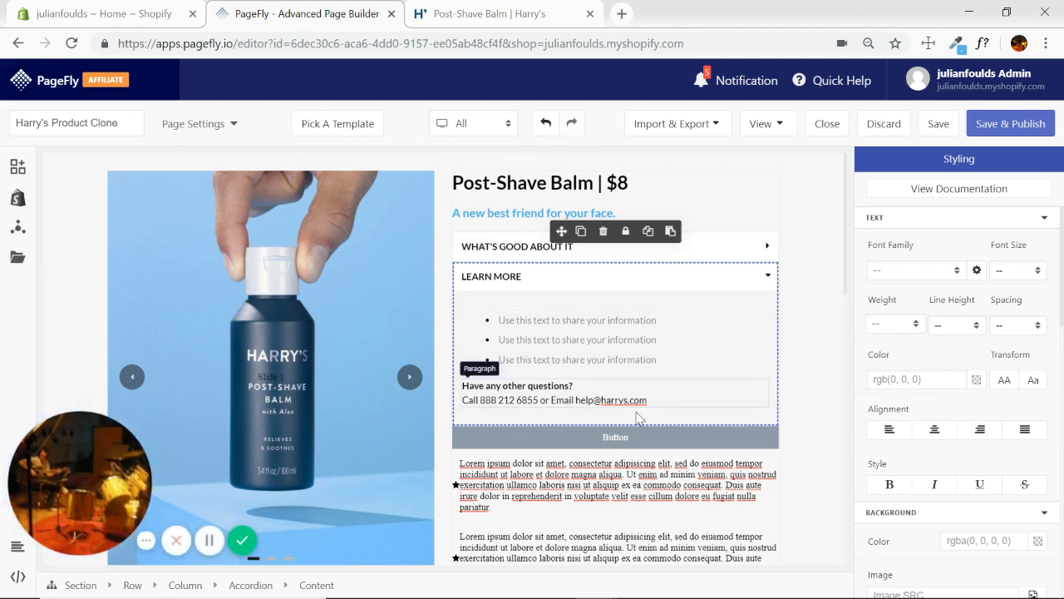
scroll(804, 383, down, 2)
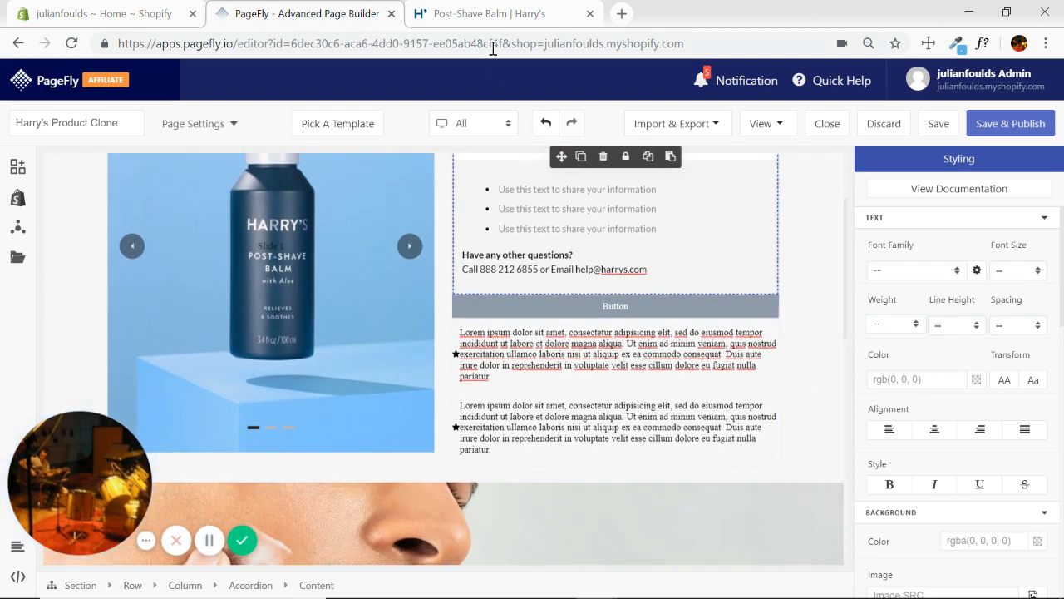
click(499, 14)
scroll(941, 291, down, 2)
scroll(941, 291, down, 1)
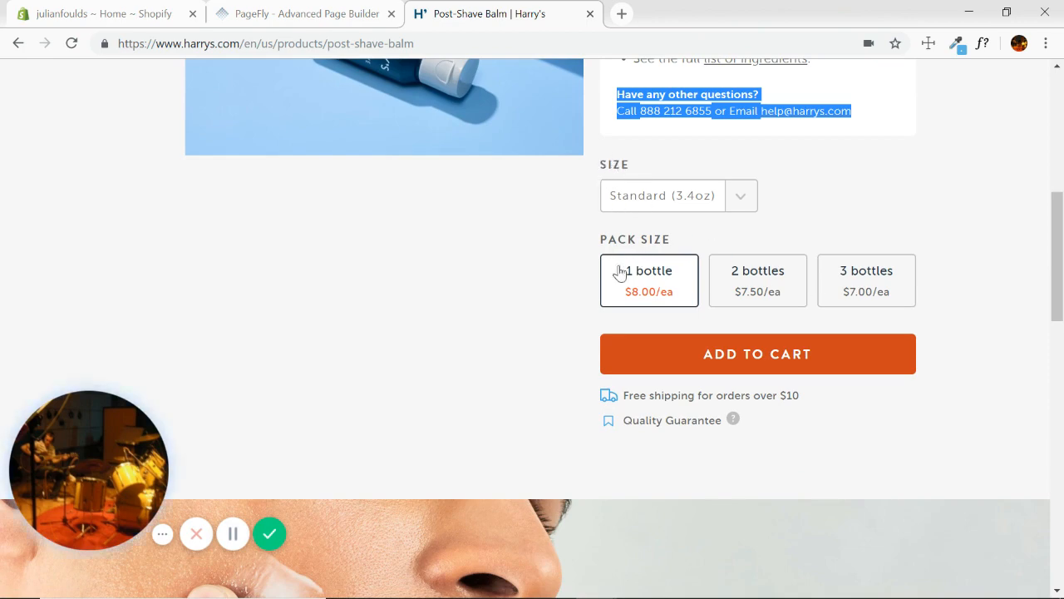
scroll(994, 341, down, 1)
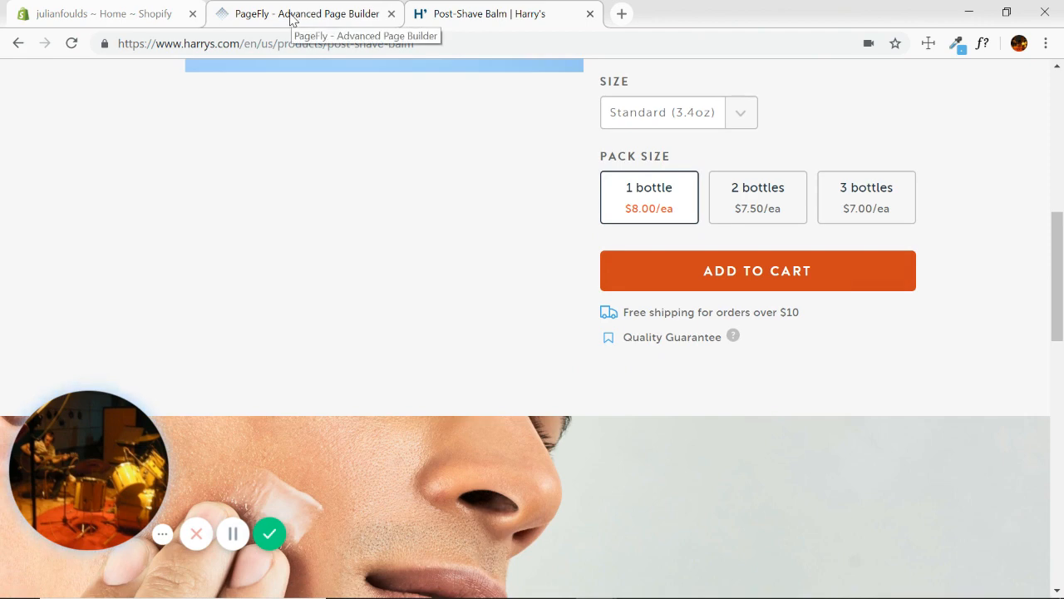
Step: Select the placeholder button below the accordion and sample the orange of the Harry's page's ADD TO CART button with ColorZilla
click(290, 20)
click(674, 316)
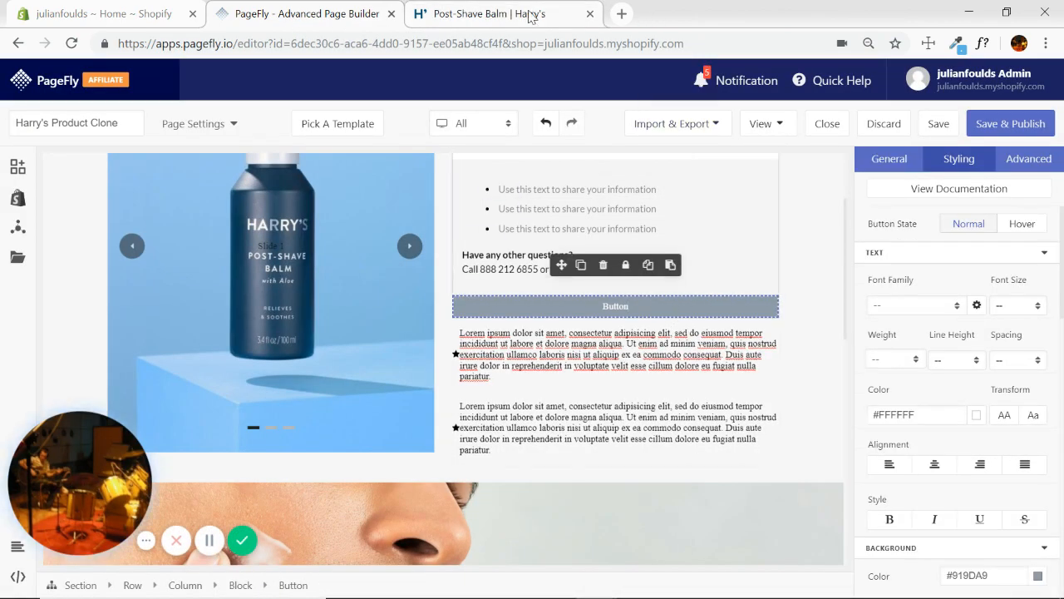
click(549, 14)
click(958, 46)
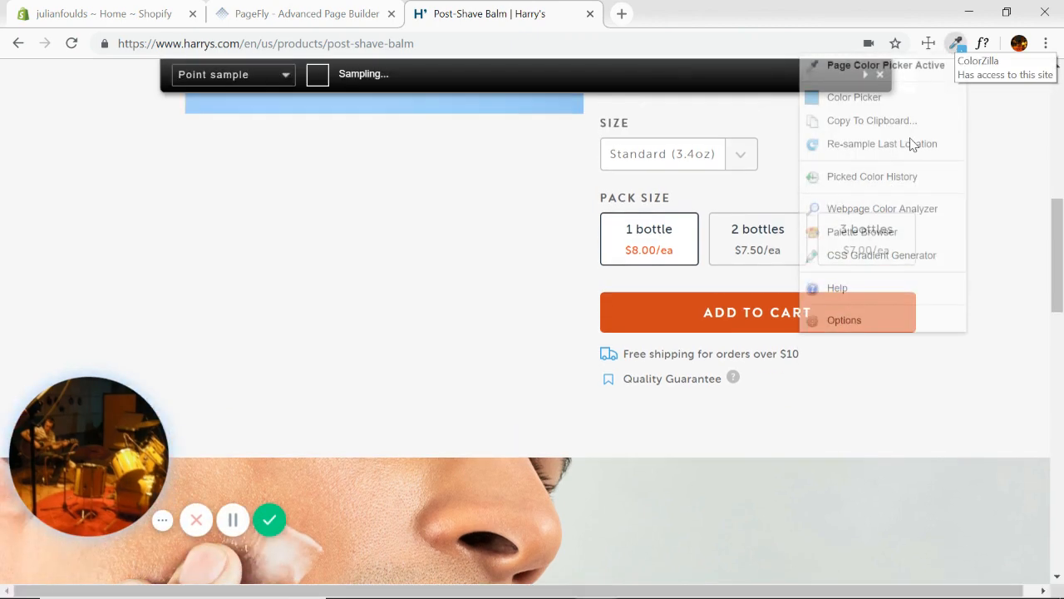
click(652, 324)
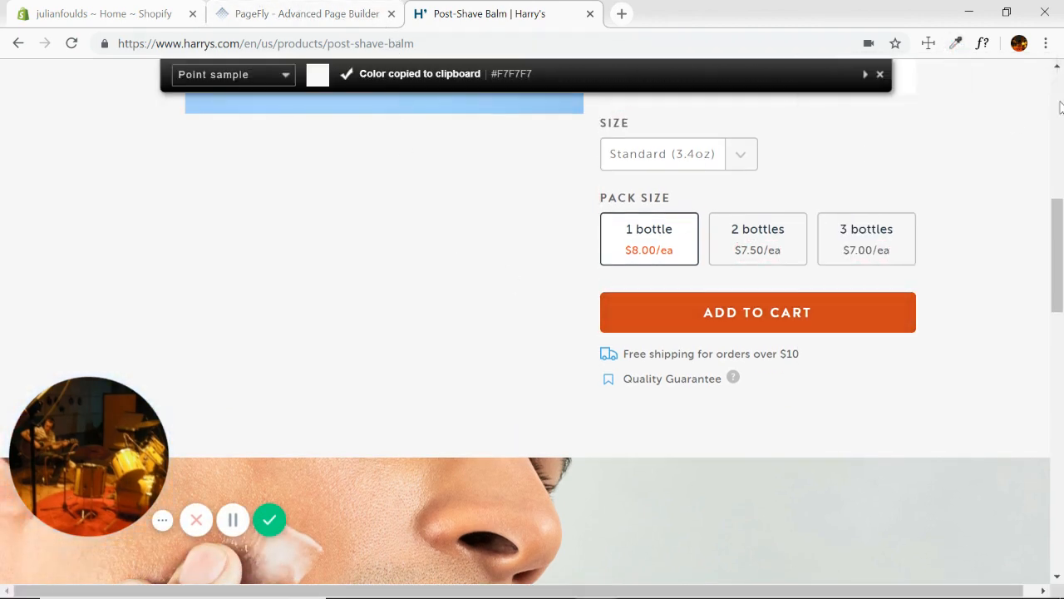
click(957, 45)
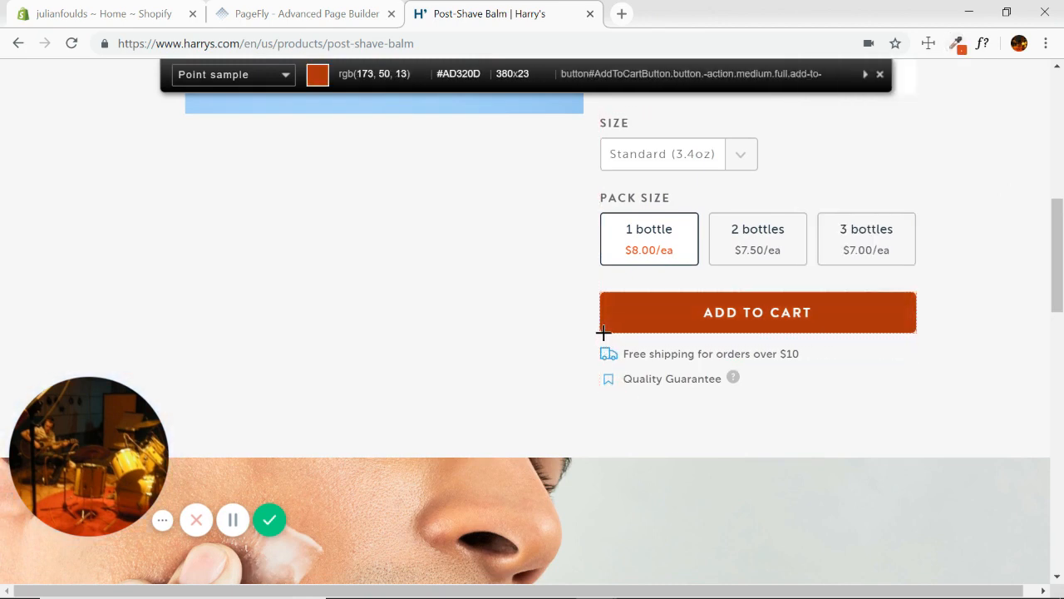
click(605, 332)
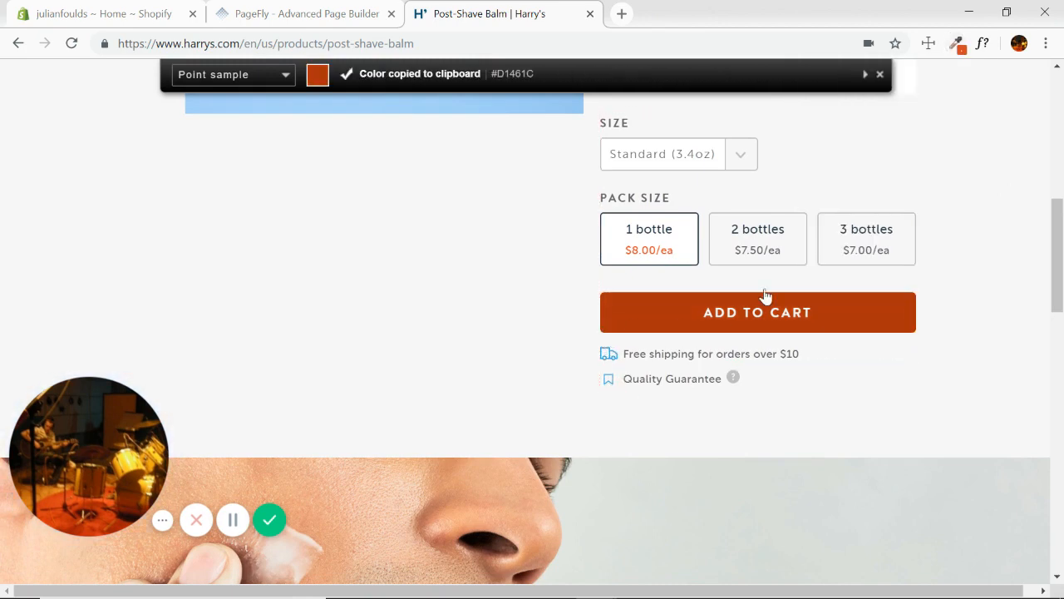
click(956, 43)
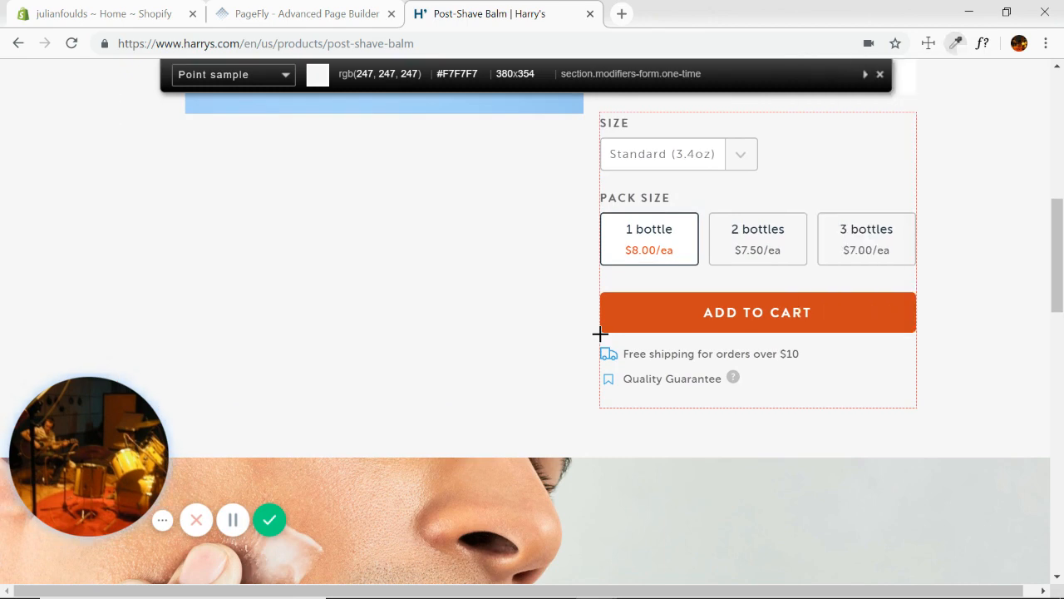
click(603, 336)
Step: Set the placeholder button's background color in PageFly to the sampled #D1461C
click(353, 9)
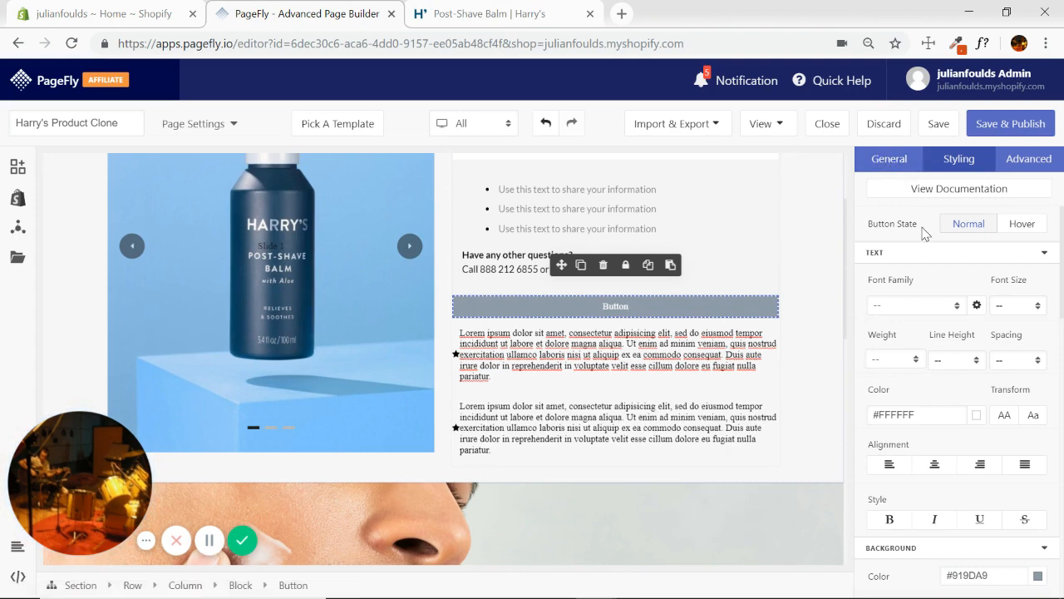
click(1044, 255)
click(1000, 304)
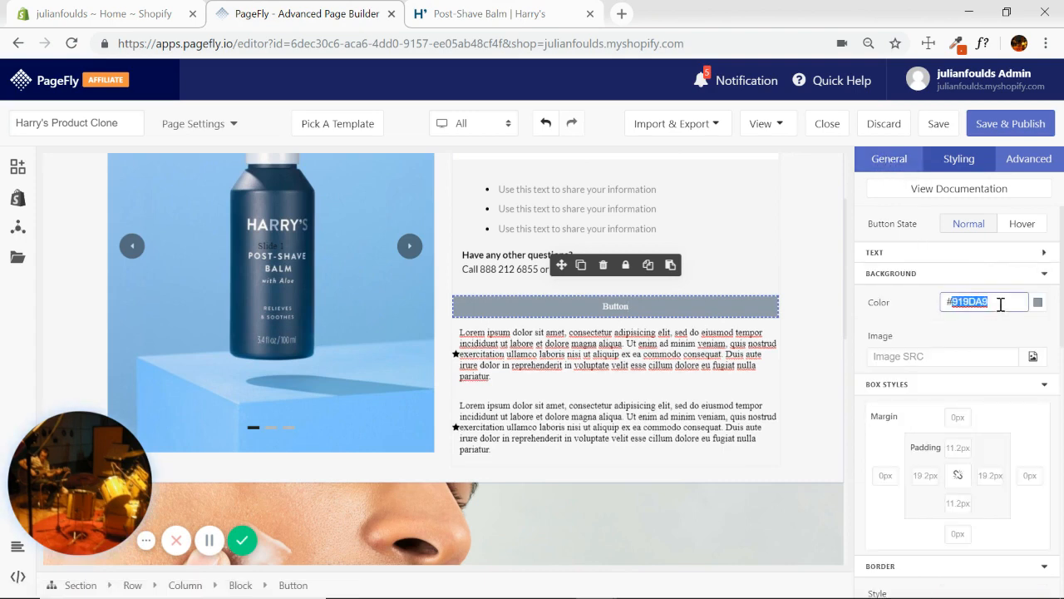
key(ctrl+v)
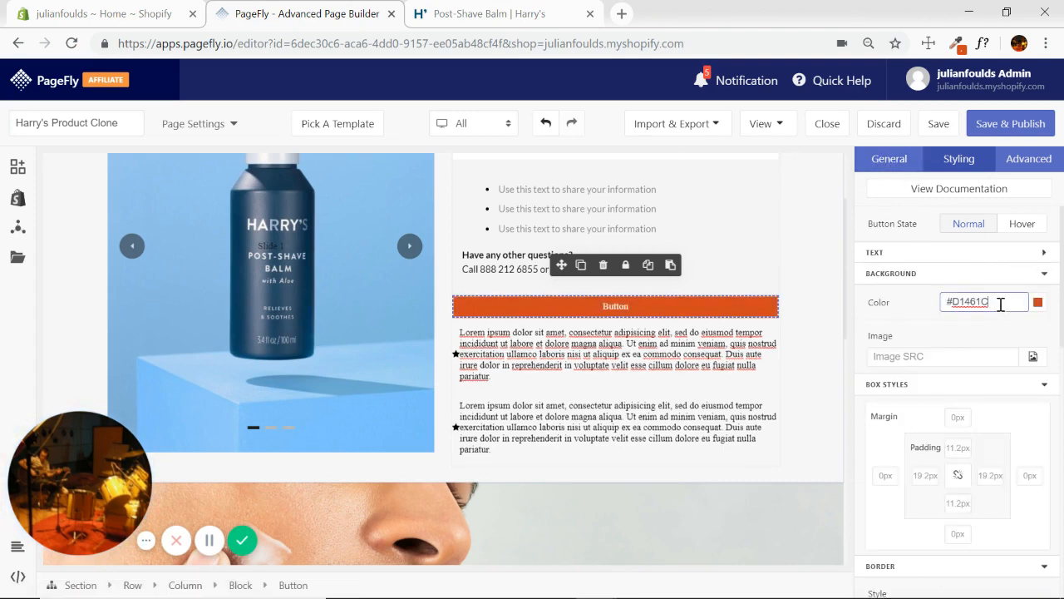
Step: Change the button's text to ADD TO CART and set its font to Lato at 18px
click(886, 165)
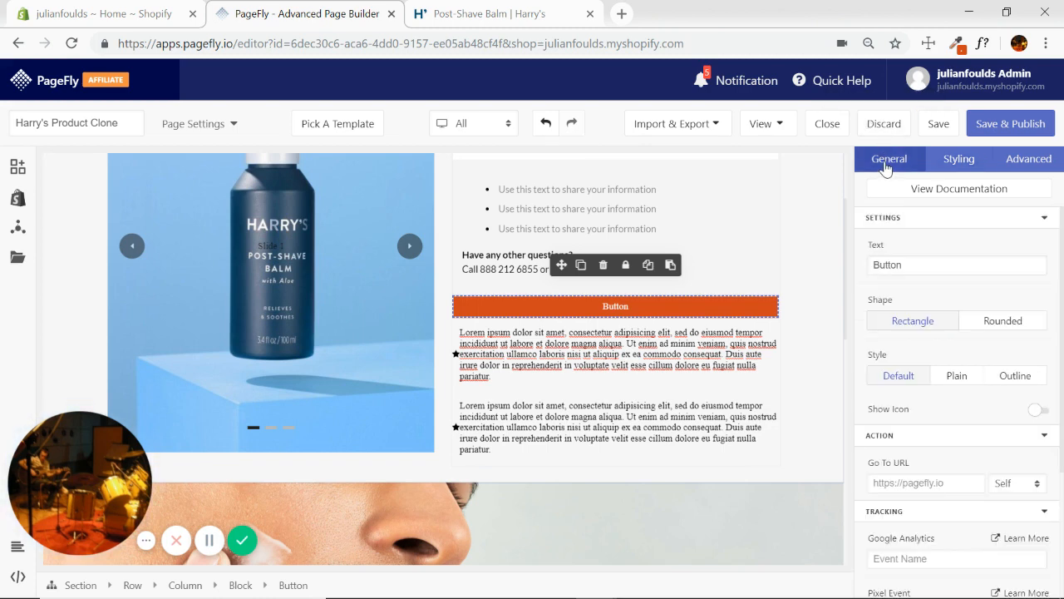
drag(940, 262, 868, 274)
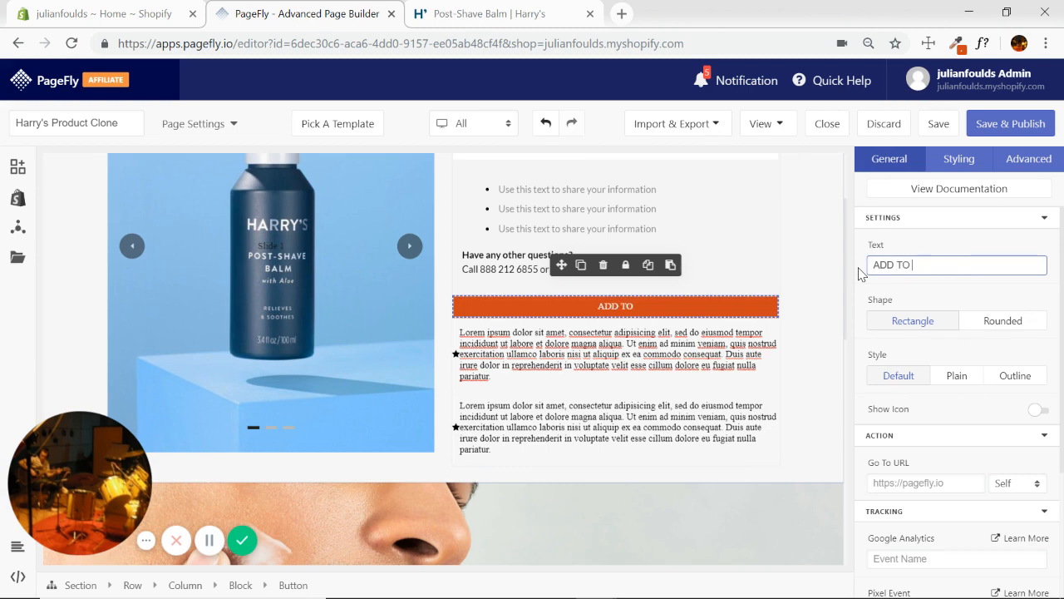
click(969, 158)
click(940, 307)
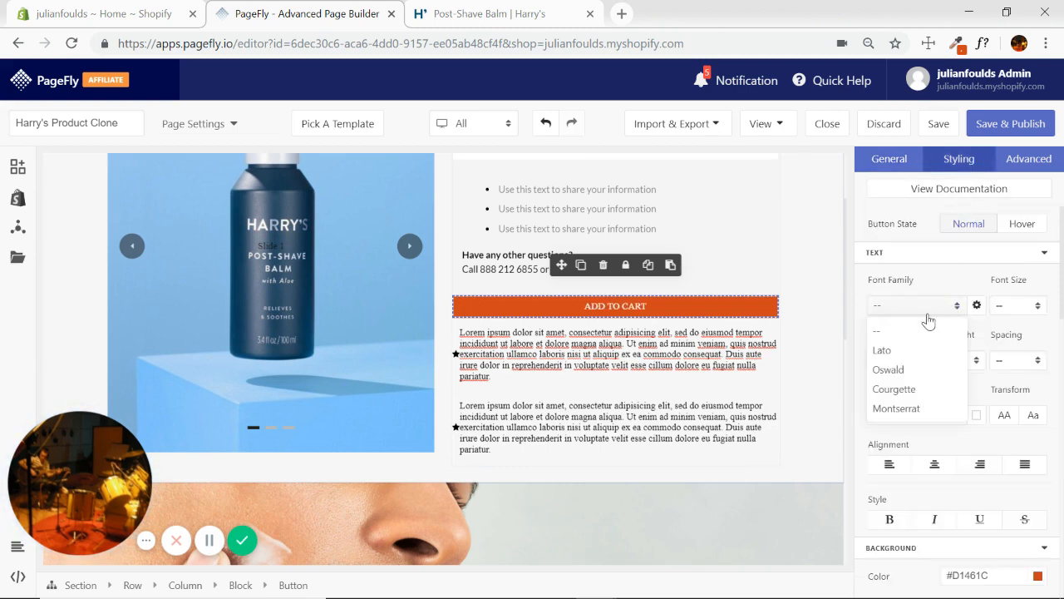
click(881, 350)
click(1038, 307)
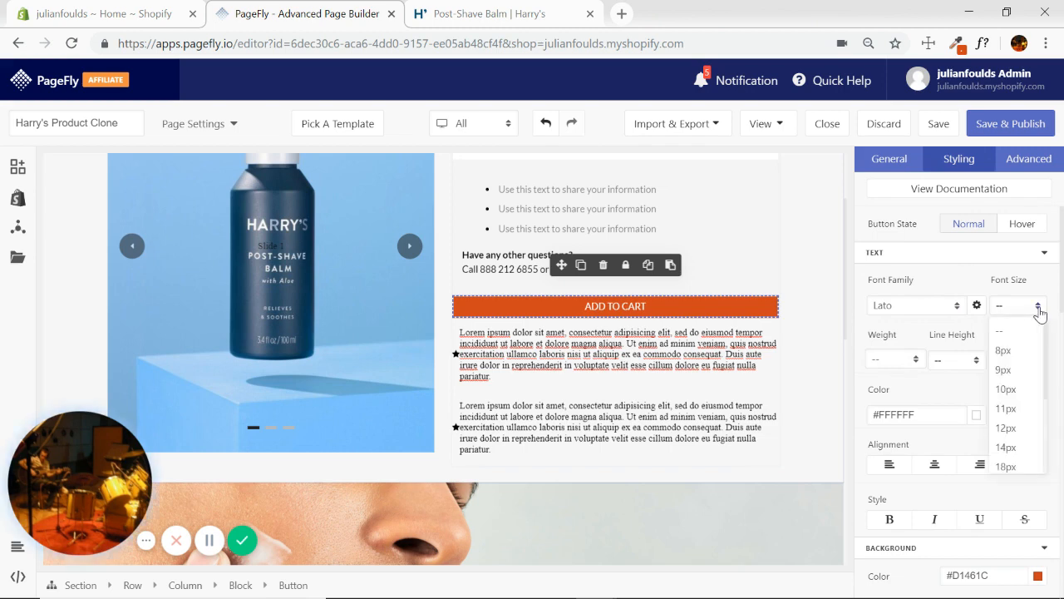
click(1005, 468)
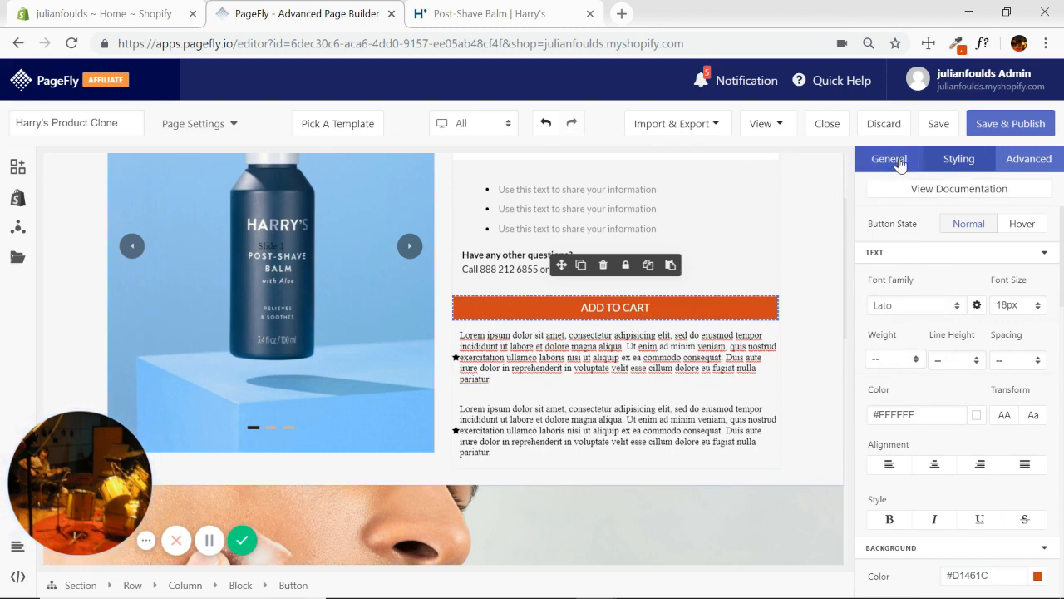
Step: Round all four corners of the ADD TO CART button with a 5px border radius
click(1045, 255)
click(1046, 273)
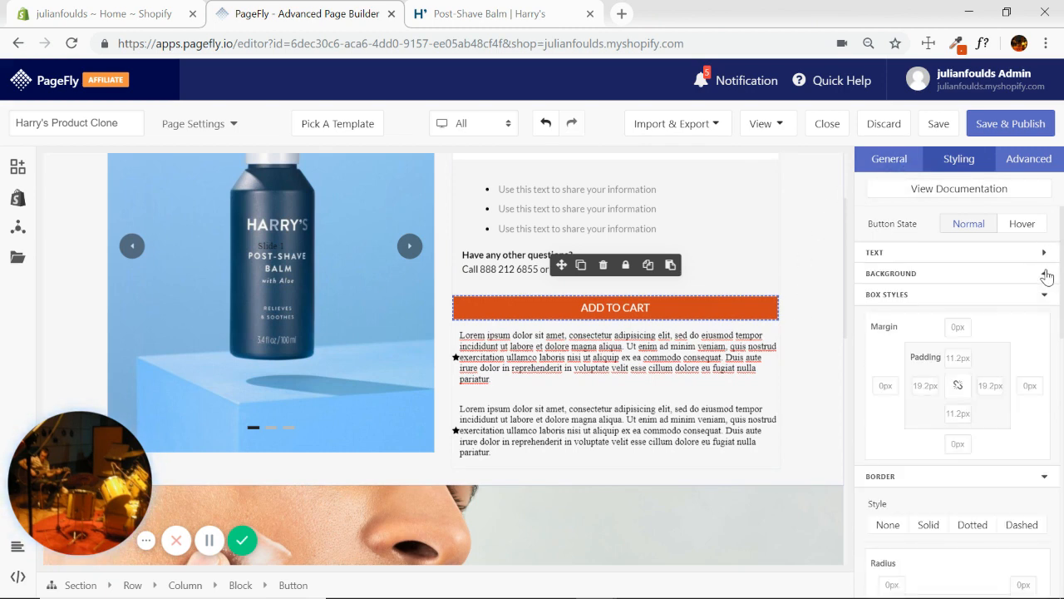
click(1046, 294)
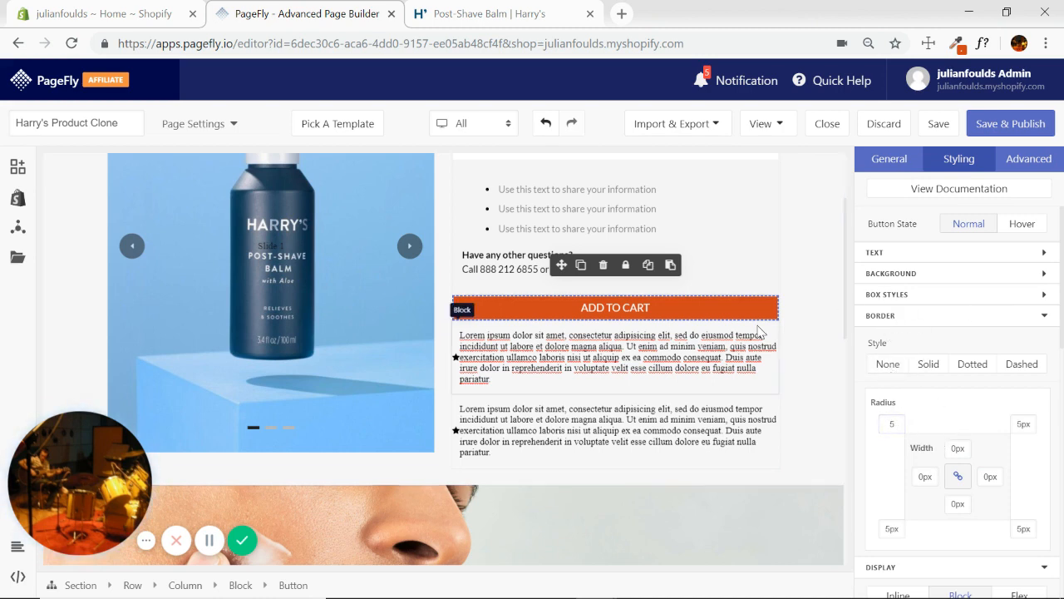
Step: Compare the ADD TO CART button with the one on Harry's page, and set its top padding in PageFly to 3%
click(531, 18)
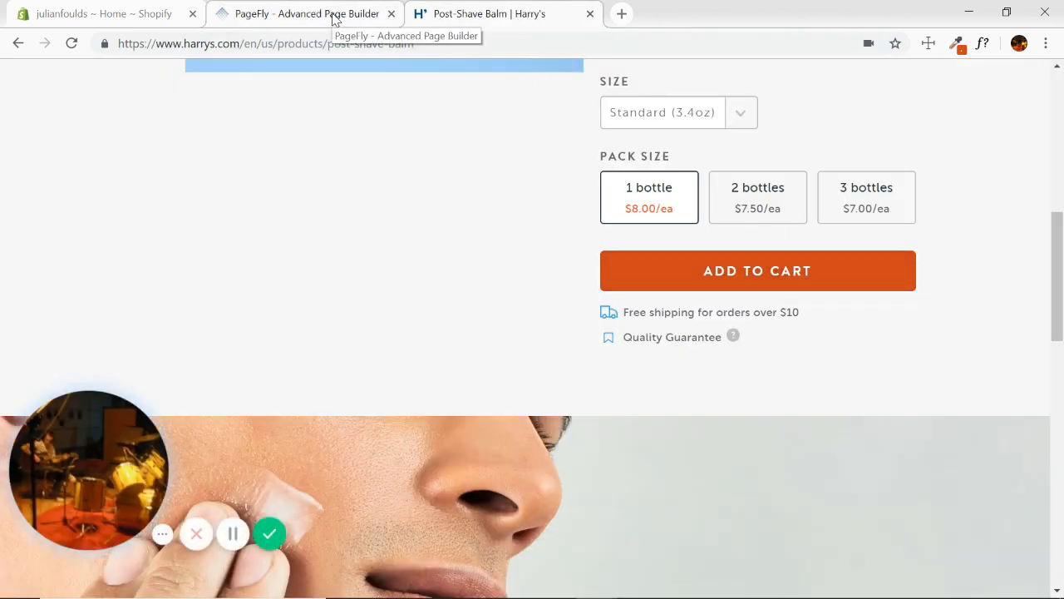
click(333, 18)
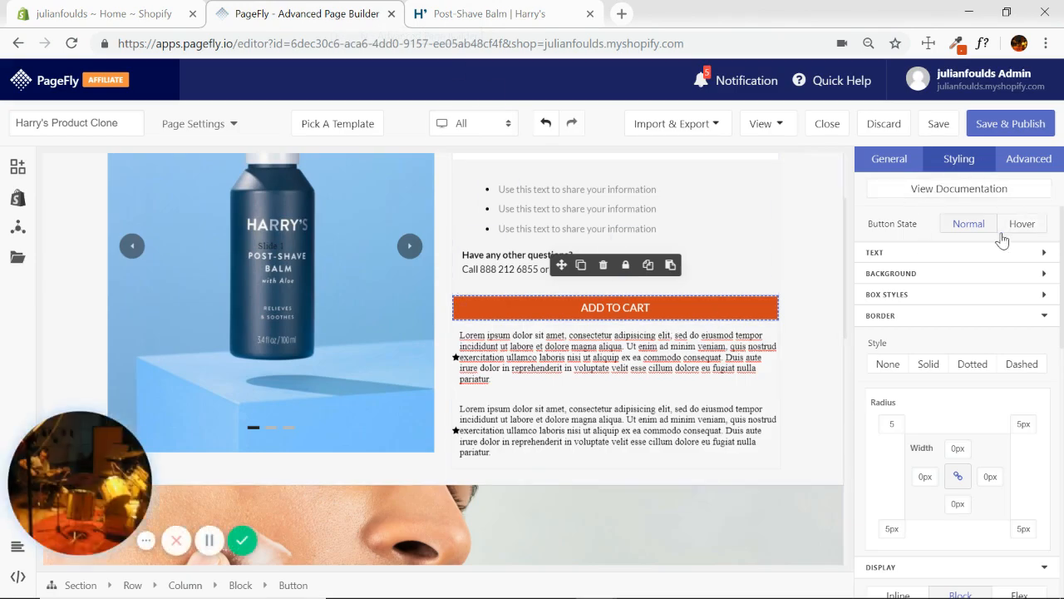
click(1050, 297)
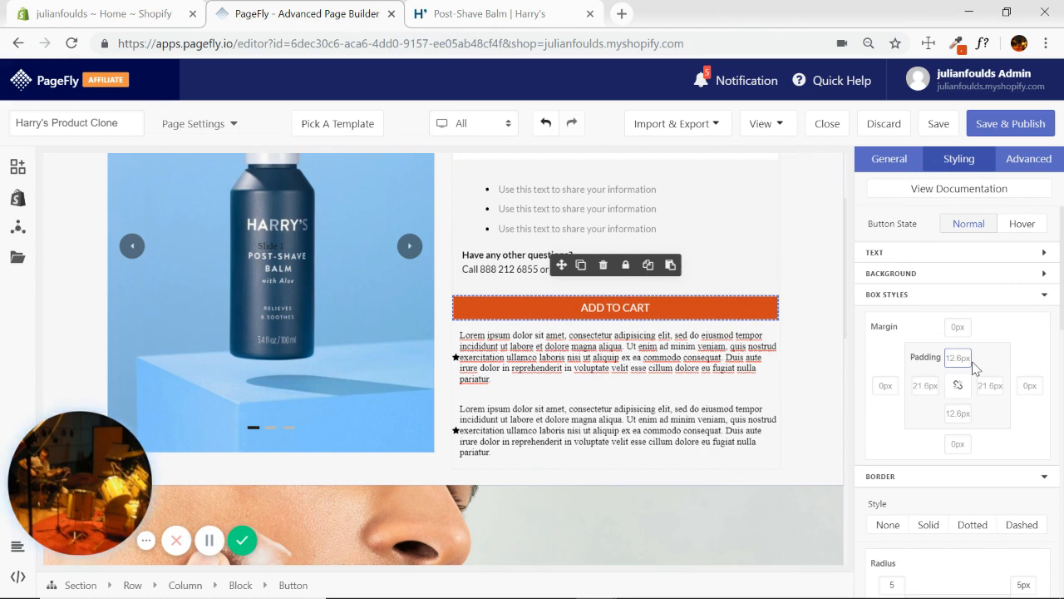
text(2%)
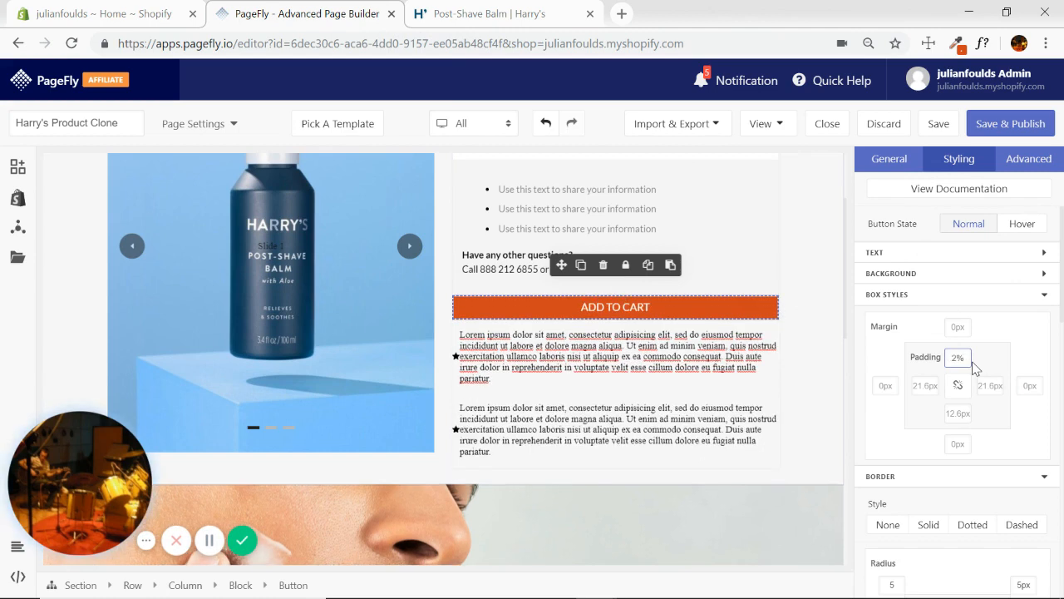
key(BackSpace)
key(BackSpace)
text(3%)
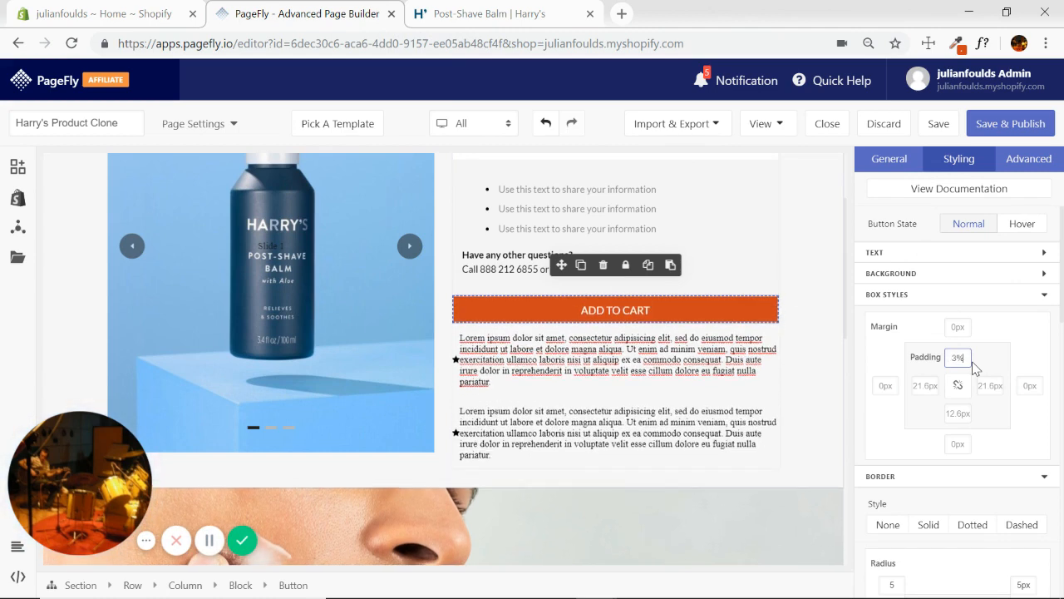
key(BackSpace)
key(BackSpace)
text(4%)
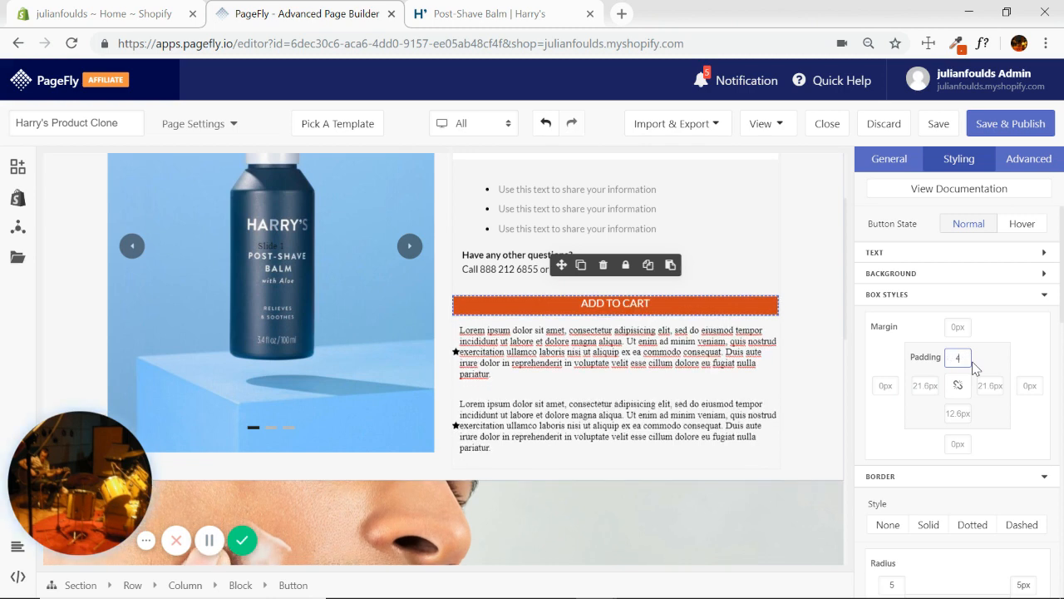
key(BackSpace)
key(BackSpace)
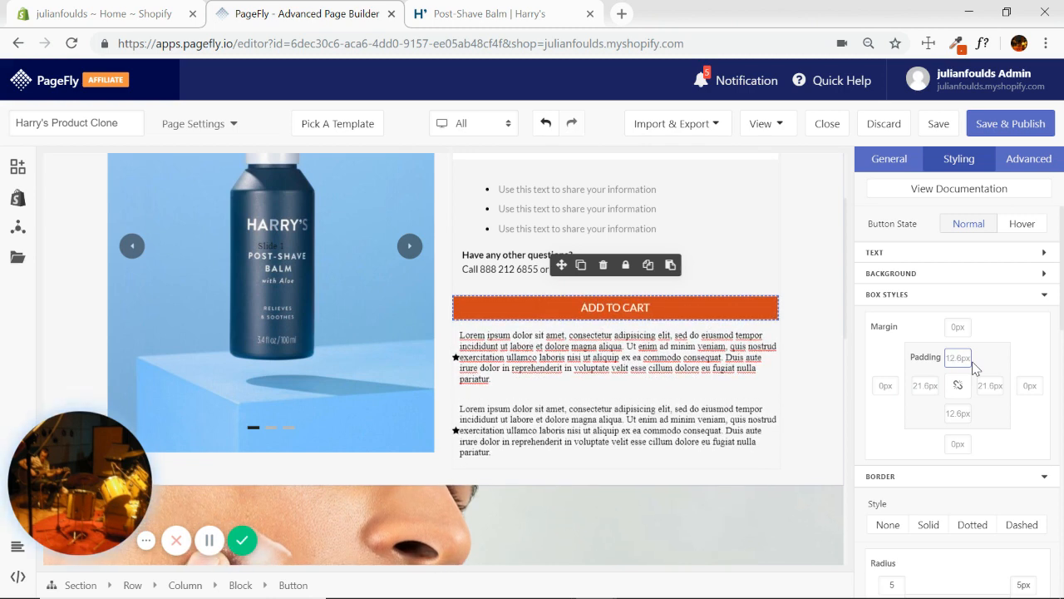
text(3%)
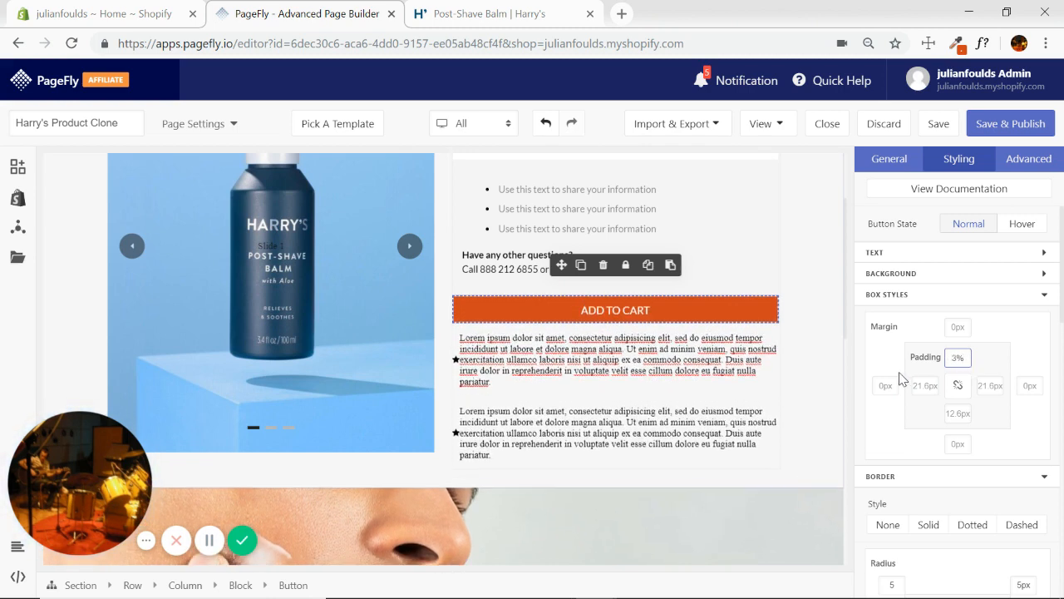
Step: Set the ADD TO CART button's bottom padding to 3%
click(958, 413)
text(3%)
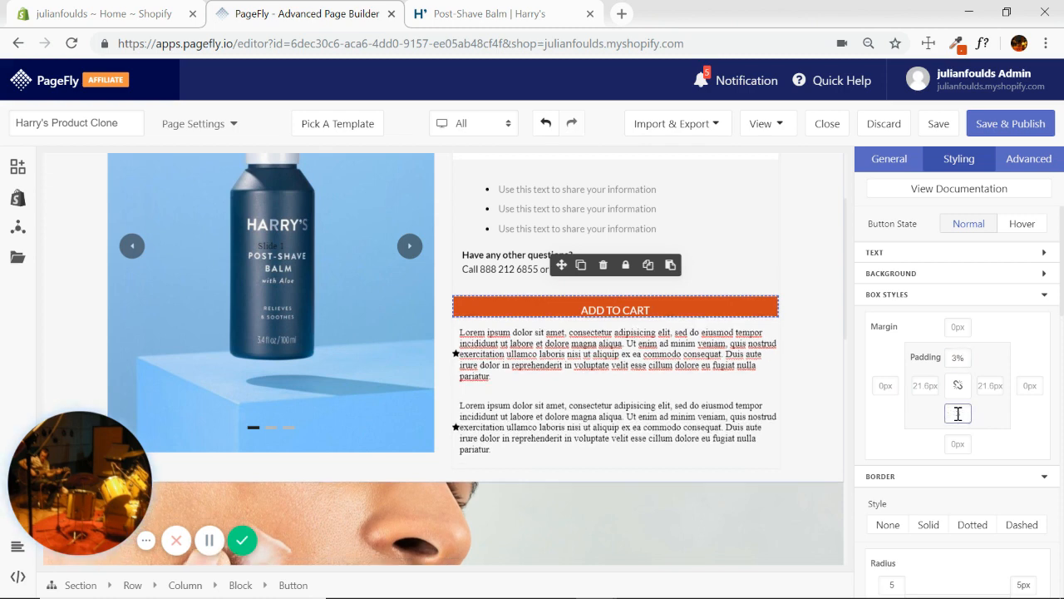
click(836, 322)
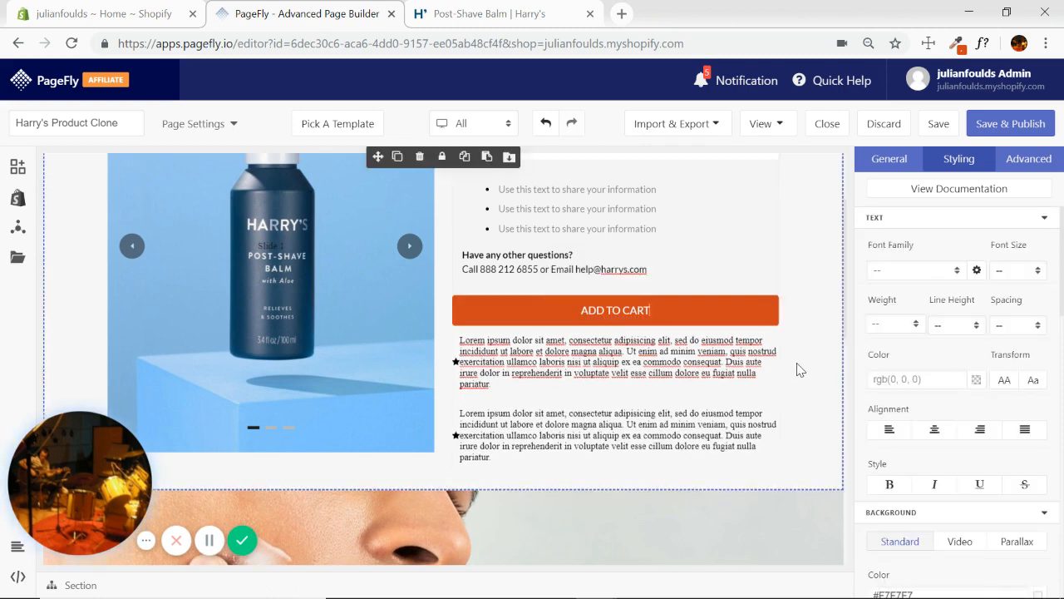
Step: Check the column proportions against Harry's page, and resize the PageFly columns for a wider image and a narrower product details column
click(741, 319)
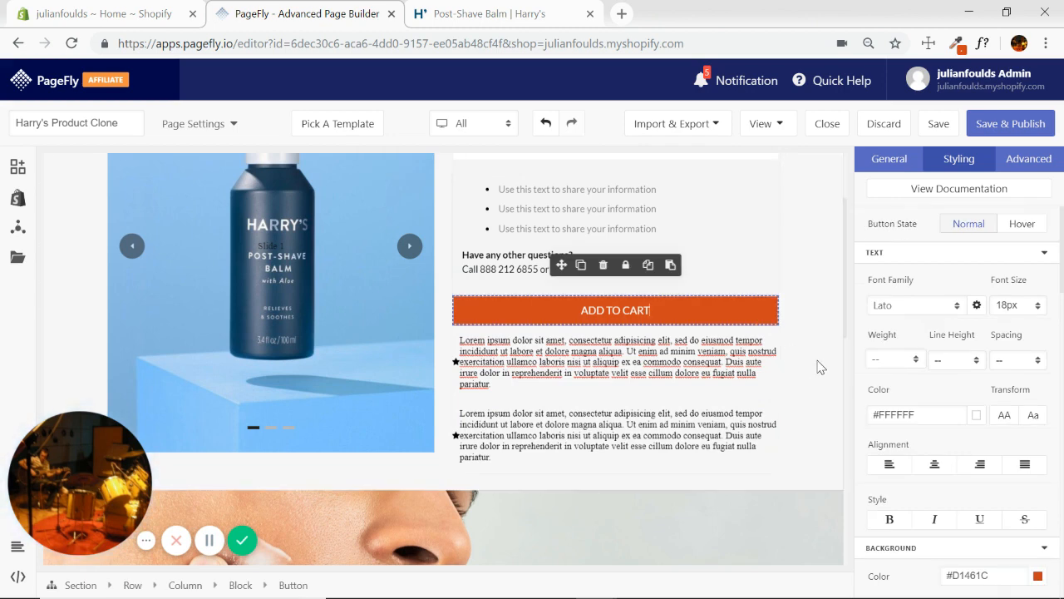
scroll(763, 414, up, 3)
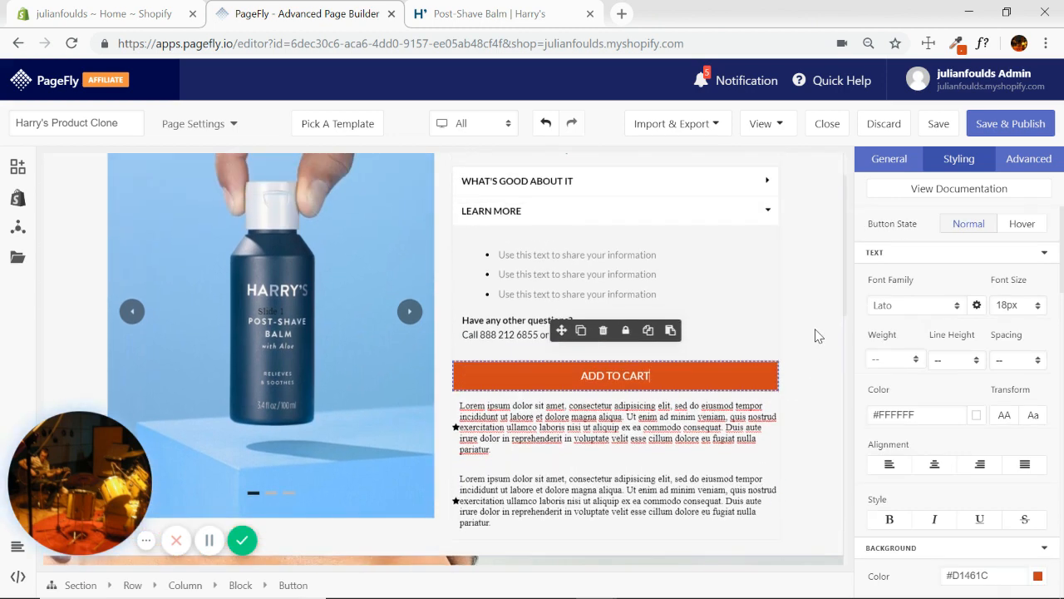
click(534, 23)
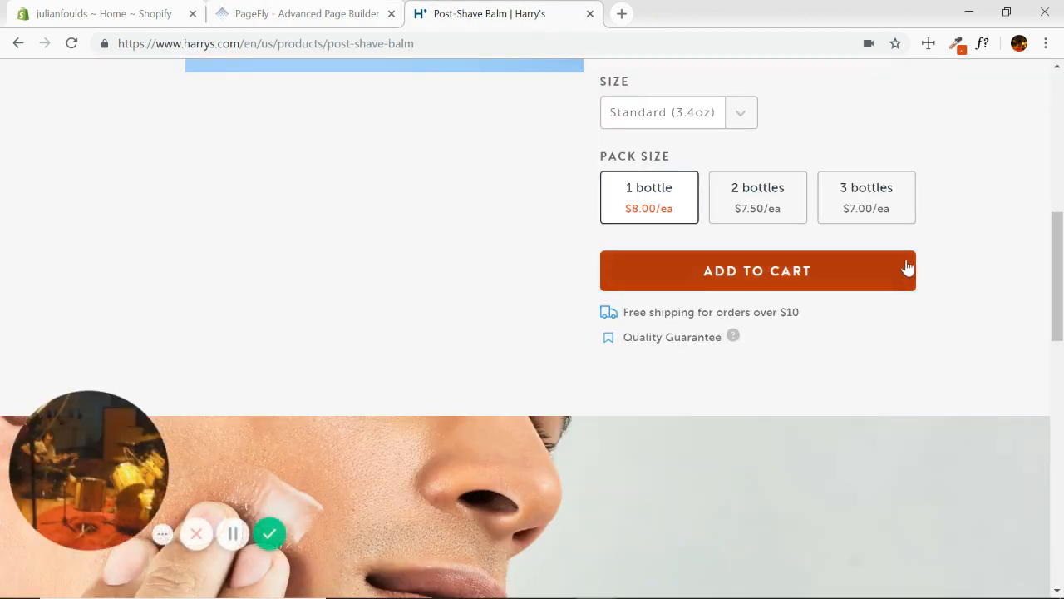
click(341, 17)
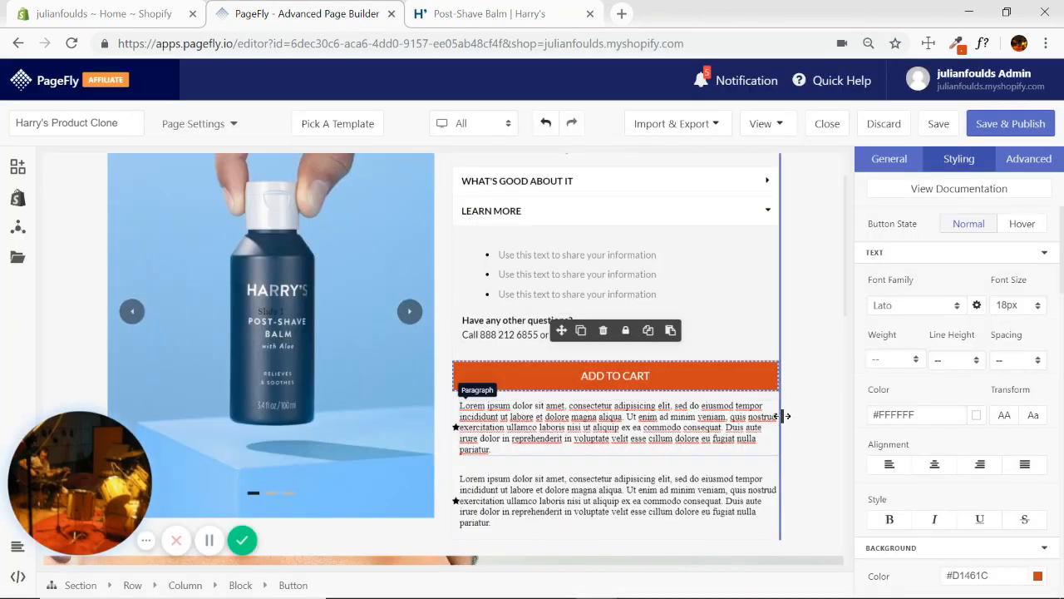
drag(755, 413, 744, 418)
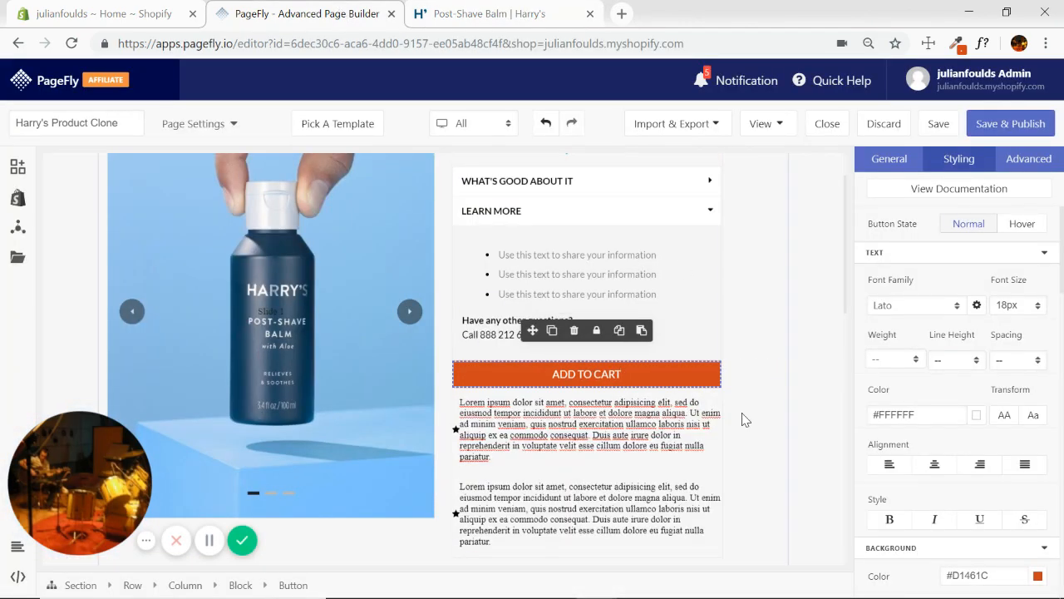
drag(441, 357, 492, 357)
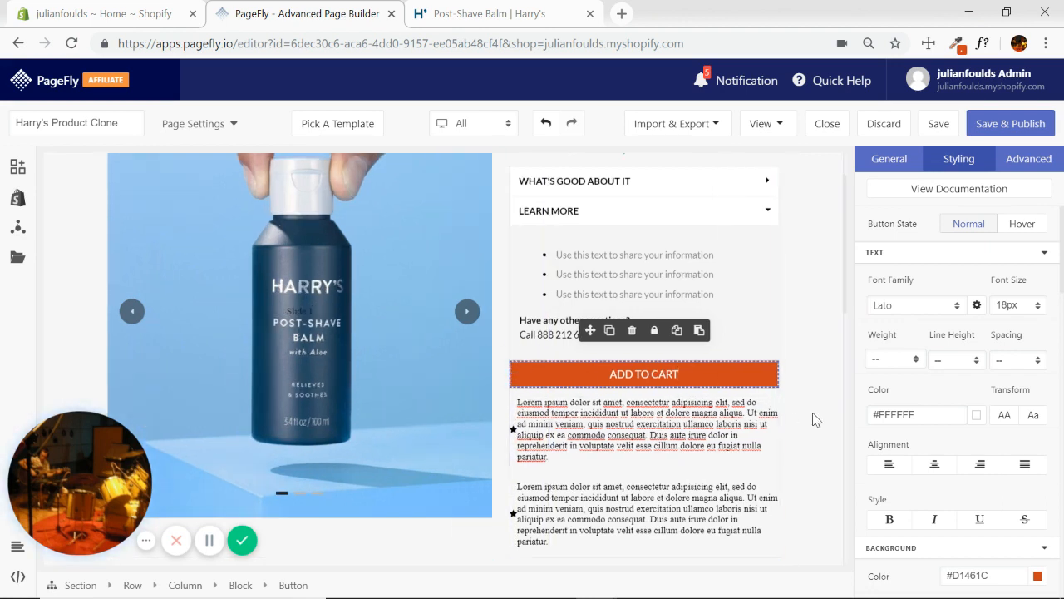
Step: Compare the upper product area with Harry's page, and collapse the LEARN MORE accordion item in PageFly
click(511, 15)
scroll(233, 266, up, 6)
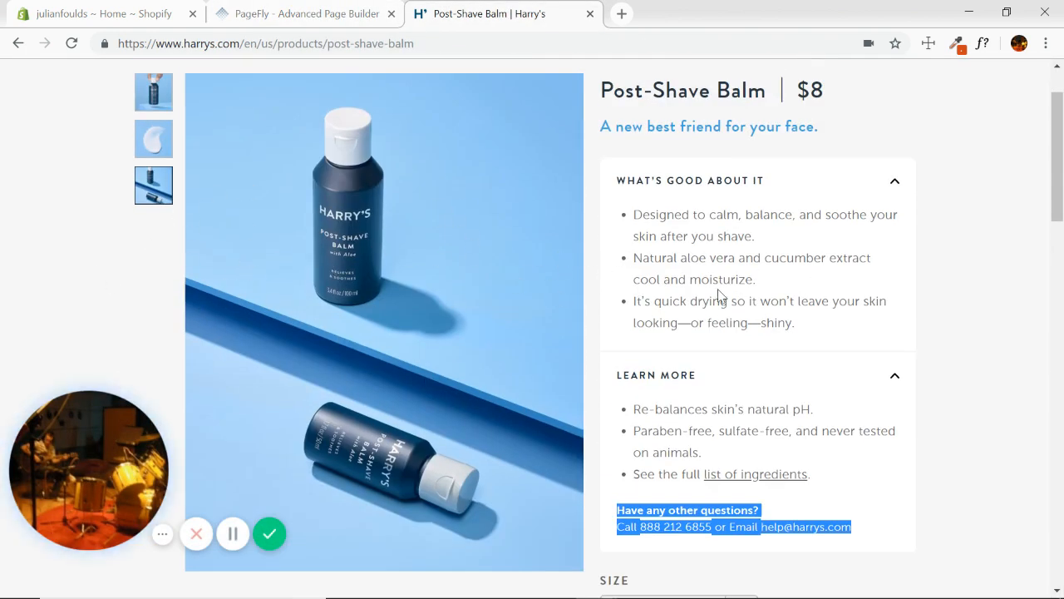
click(323, 15)
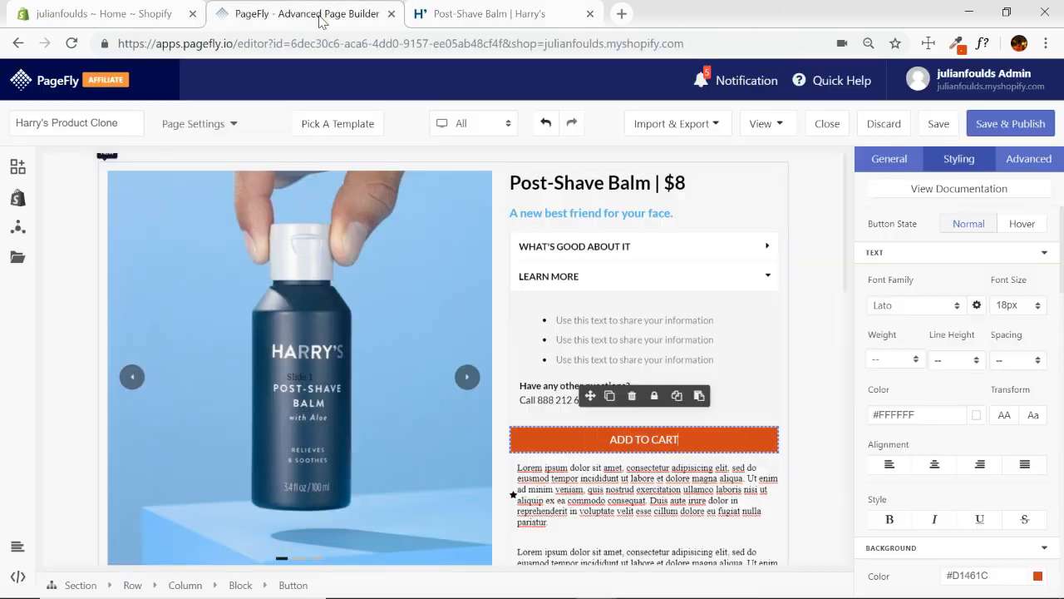
click(764, 277)
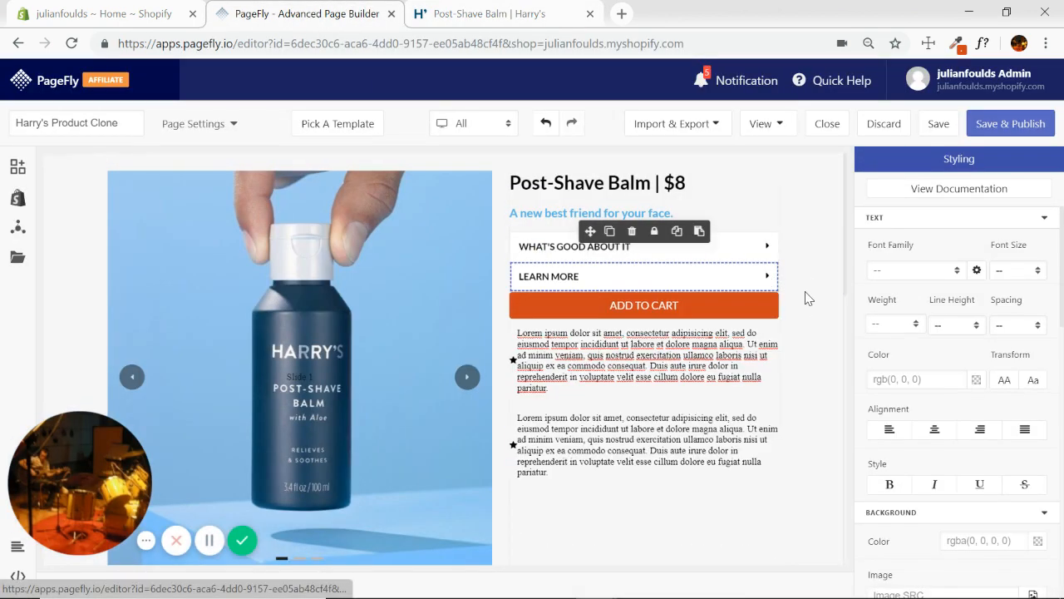
scroll(815, 287, down, 2)
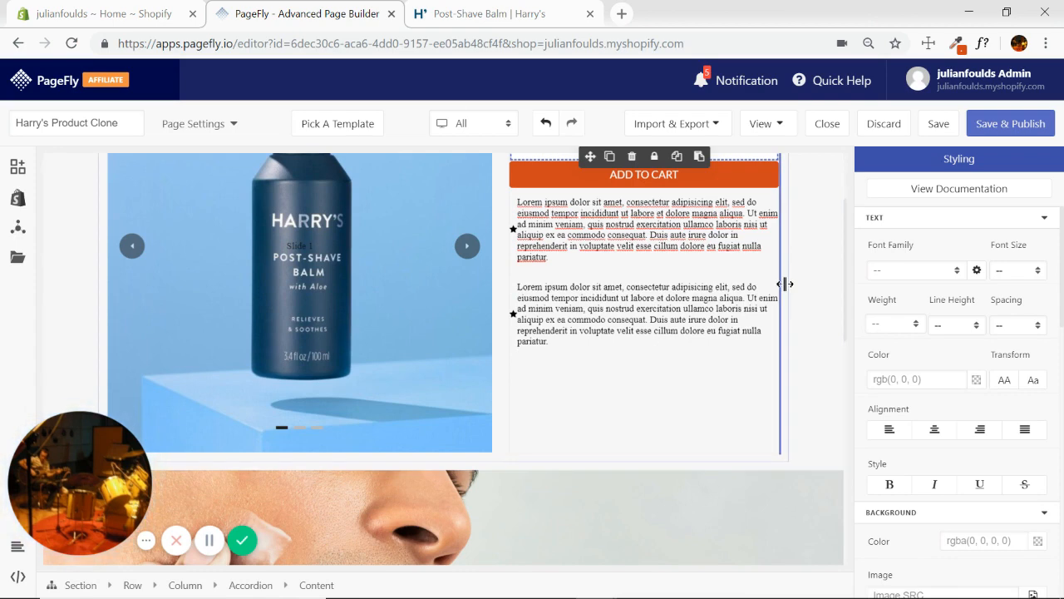
scroll(824, 302, up, 2)
scroll(824, 302, down, 2)
Step: Select the whole product section and set its left and right padding to 10%
click(822, 304)
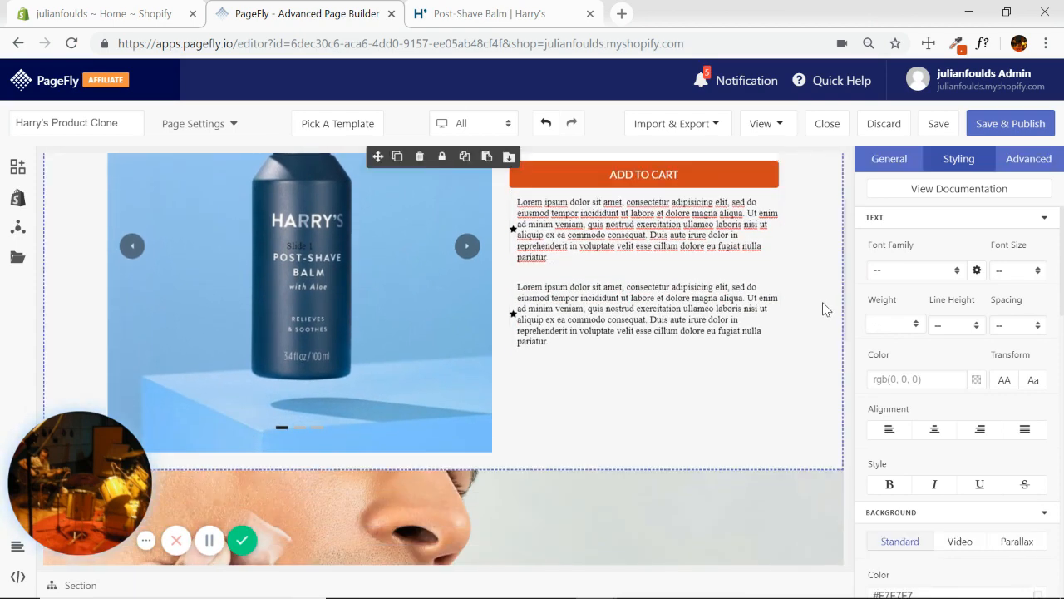
click(1043, 218)
click(1046, 240)
click(1043, 261)
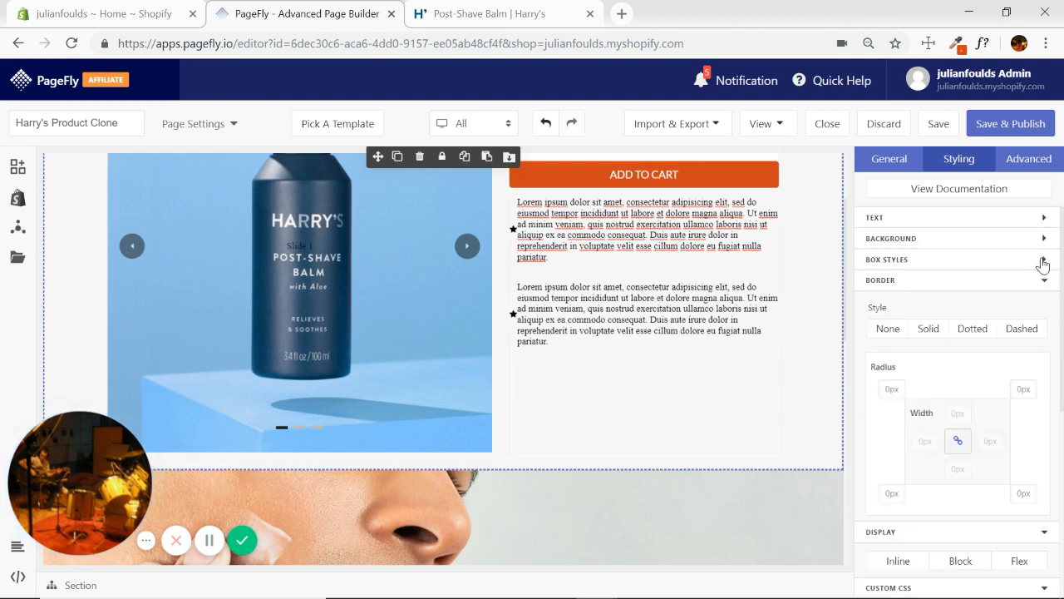
click(1043, 261)
scroll(1031, 287, down, 2)
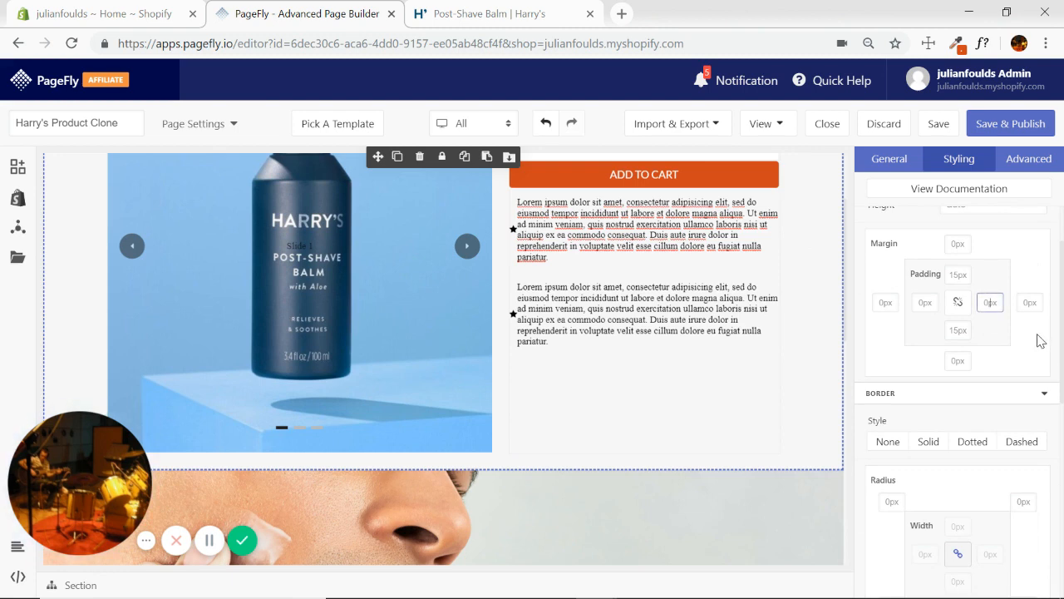
text(10%)
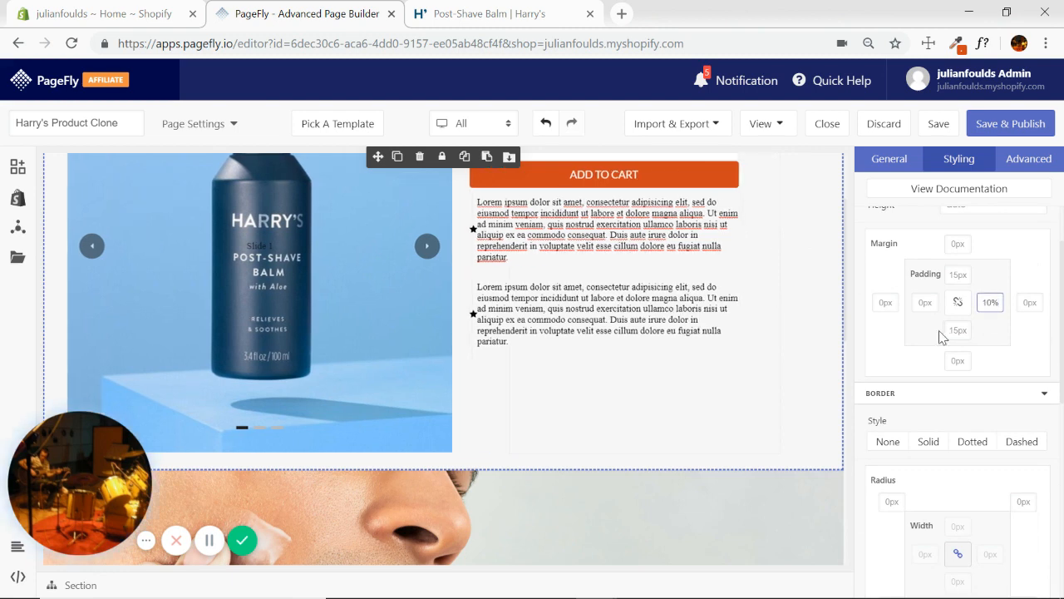
click(930, 303)
text(10%)
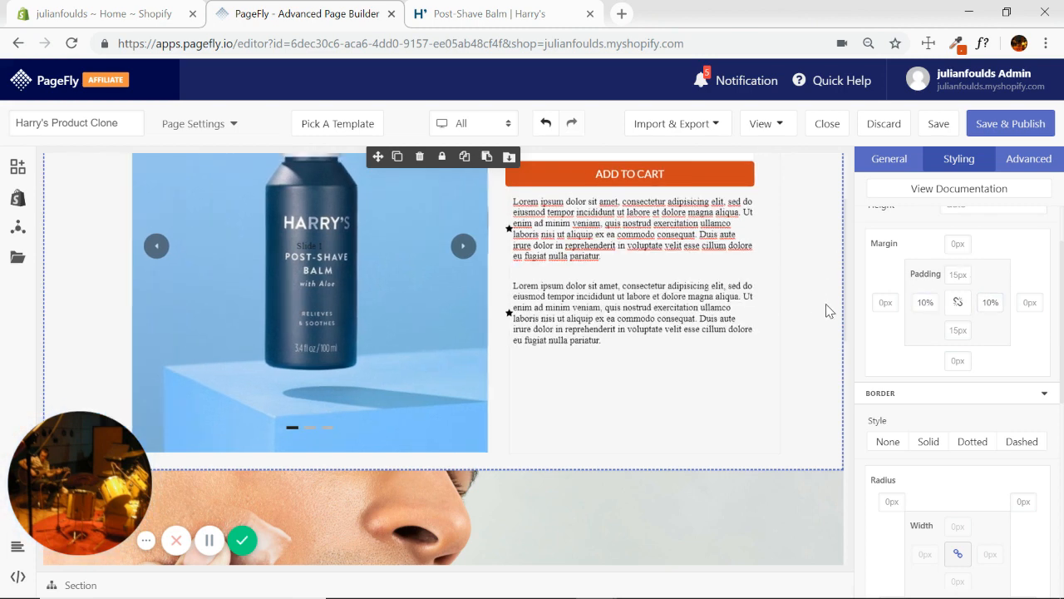
Step: Compare the padded section with Harry's page, viewing the second product image there
scroll(830, 311, up, 3)
click(491, 14)
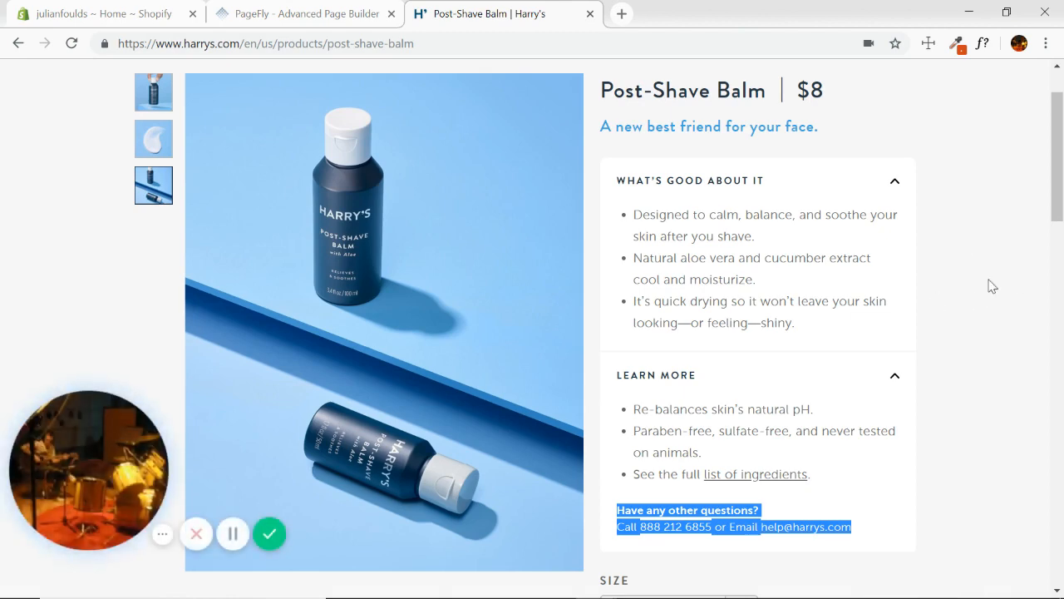
click(154, 139)
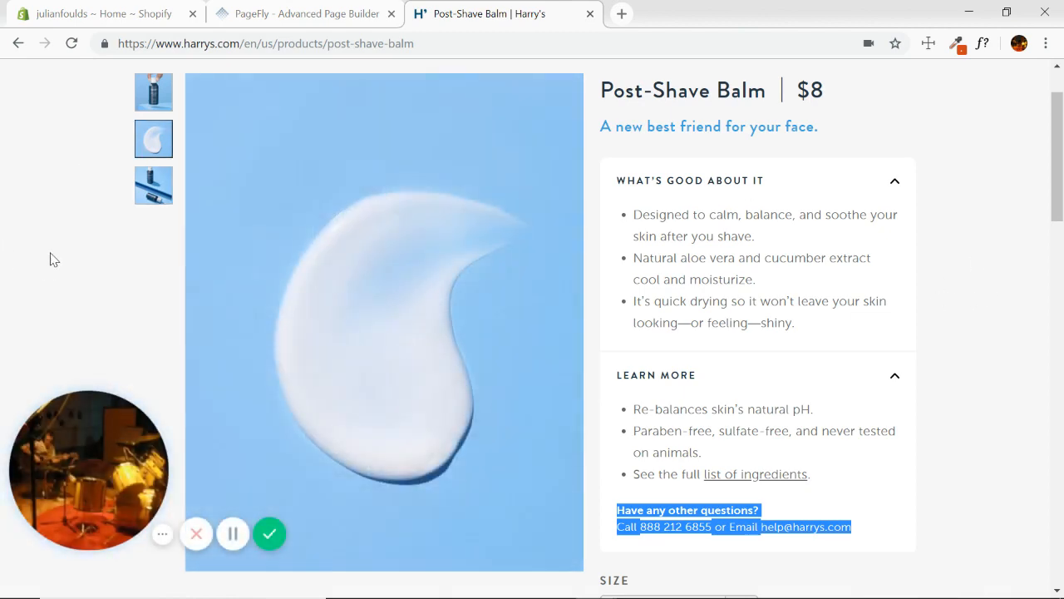
click(288, 15)
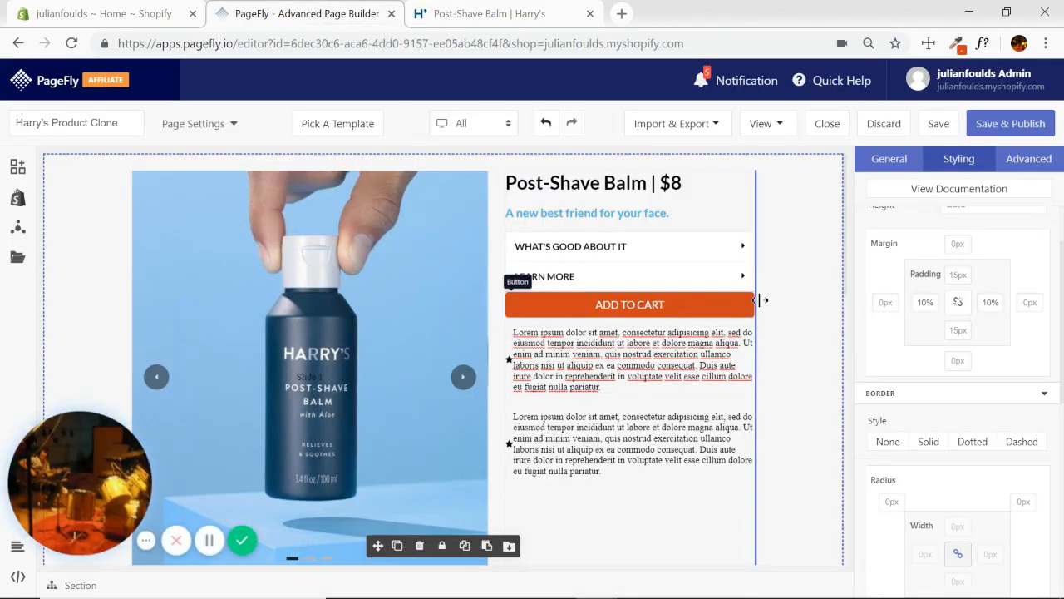
Step: Collapse the LEARN MORE and WHAT'S GOOD ABOUT IT items on Harry's page to examine the ADD TO CART area
click(491, 9)
scroll(774, 228, down, 2)
click(893, 223)
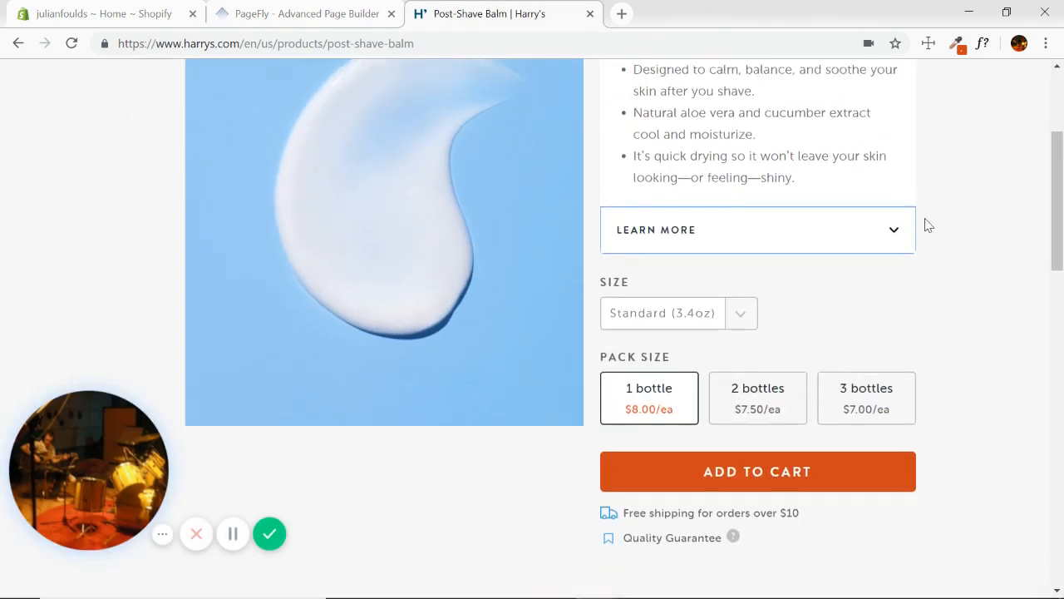
scroll(929, 225, up, 2)
click(881, 183)
scroll(1000, 214, down, 2)
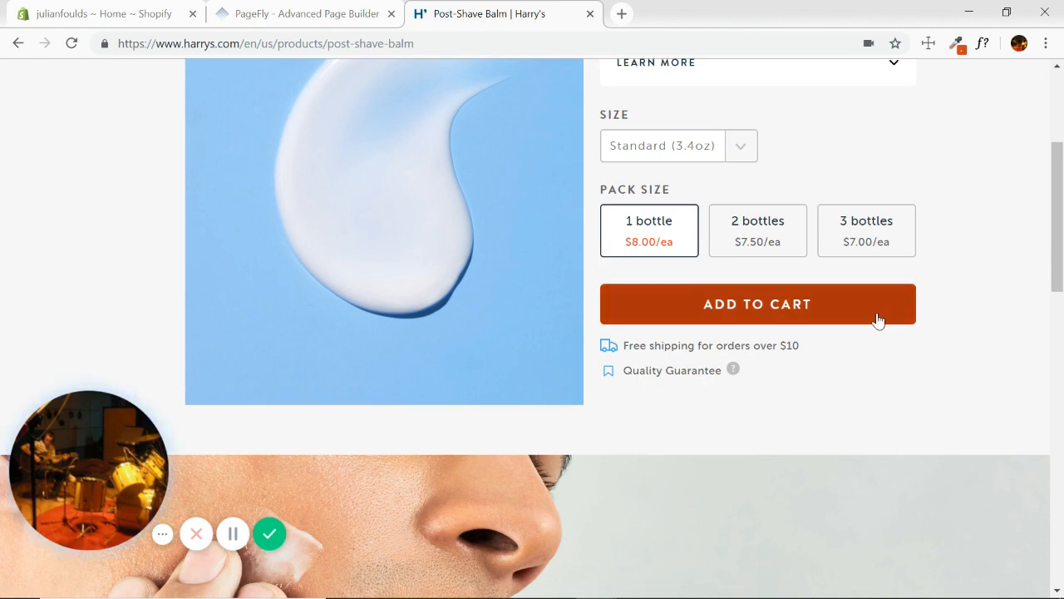
Step: Sample the darker hover color of the Harry's page's ADD TO CART button with ColorZilla
click(958, 44)
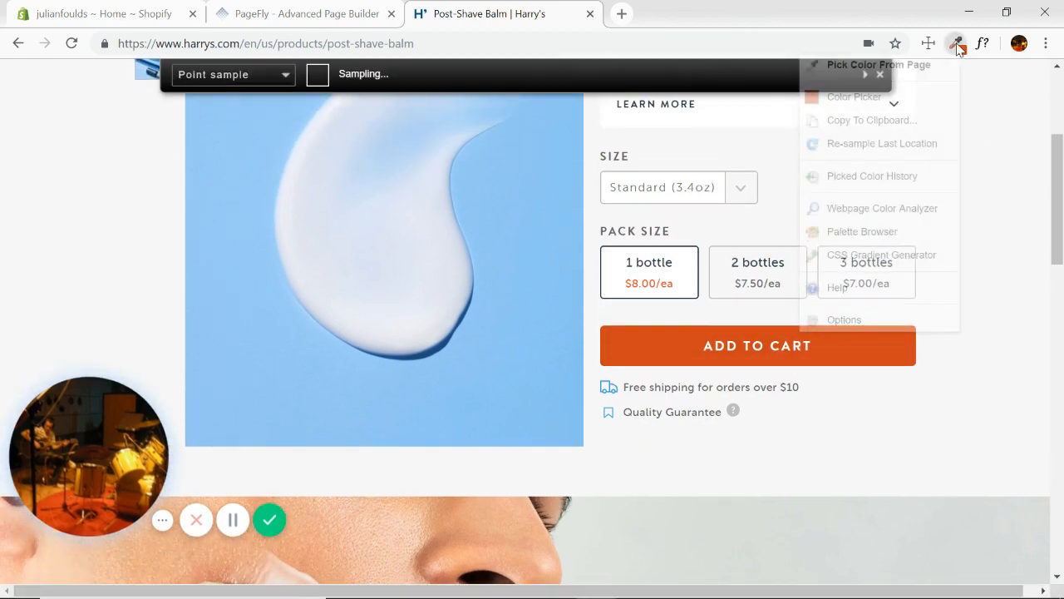
click(885, 355)
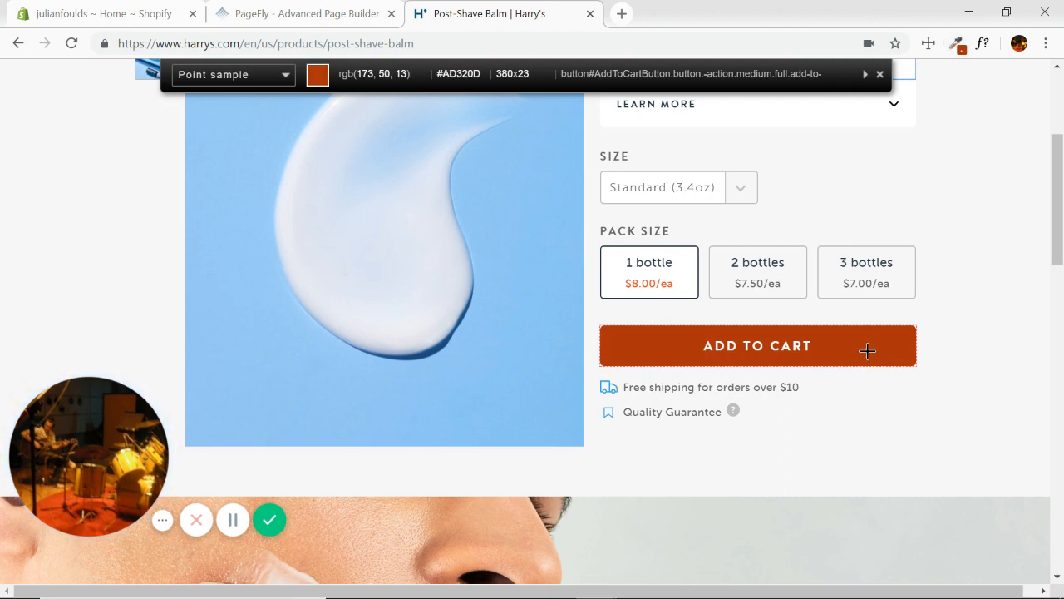
click(867, 350)
Step: Return to PageFly and set the ADD TO CART button's hover-state background color to #AD320D
click(315, 18)
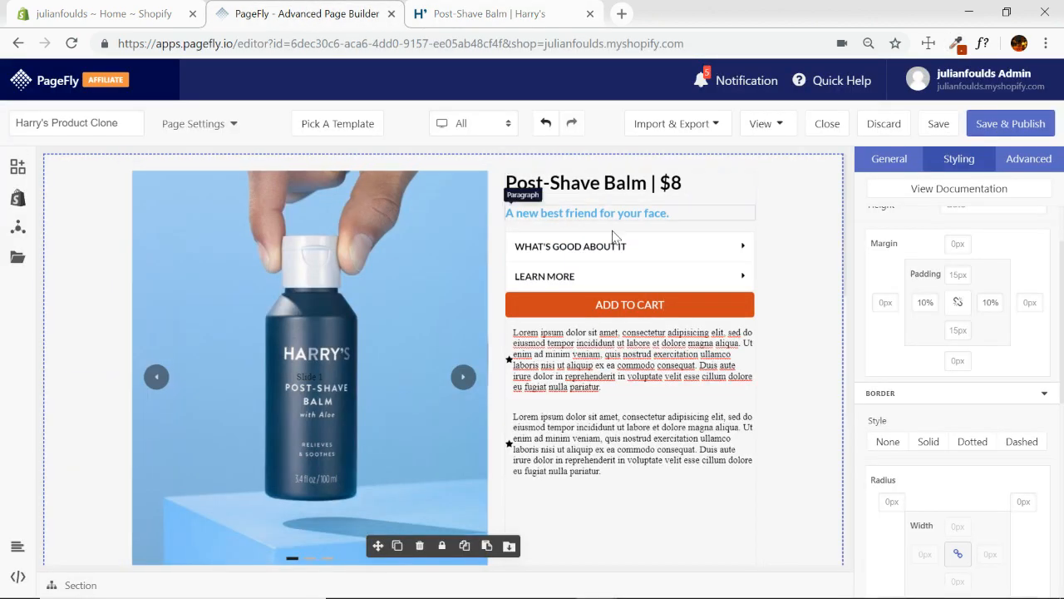
click(712, 310)
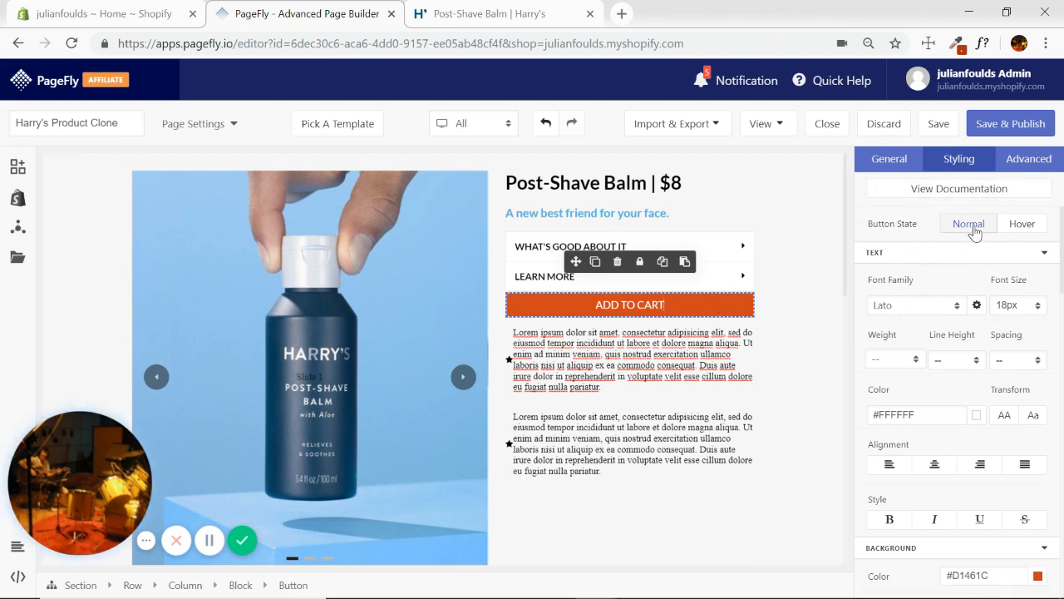
click(1022, 225)
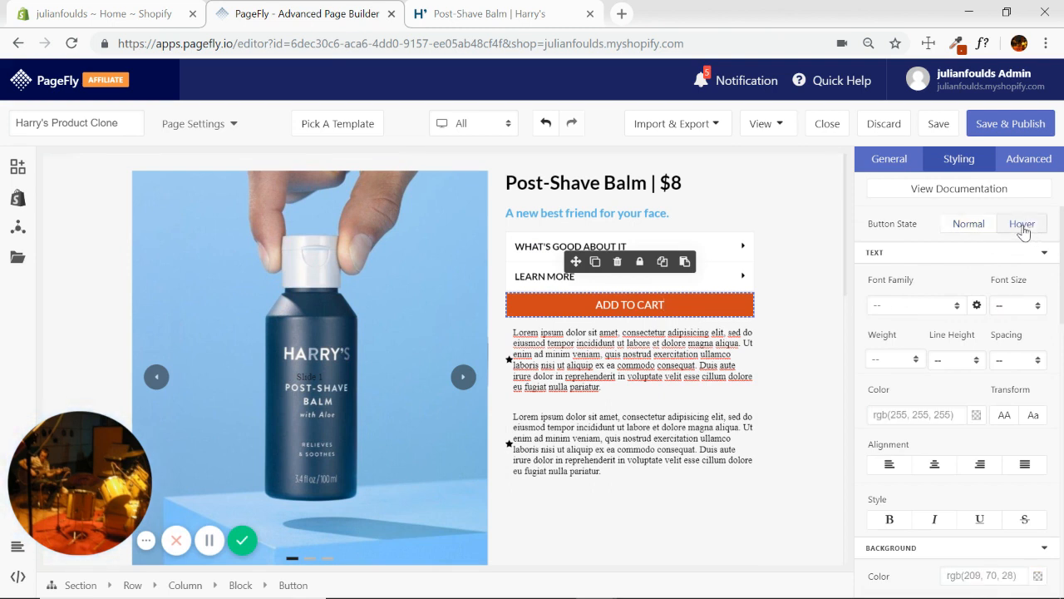
click(975, 225)
click(1027, 228)
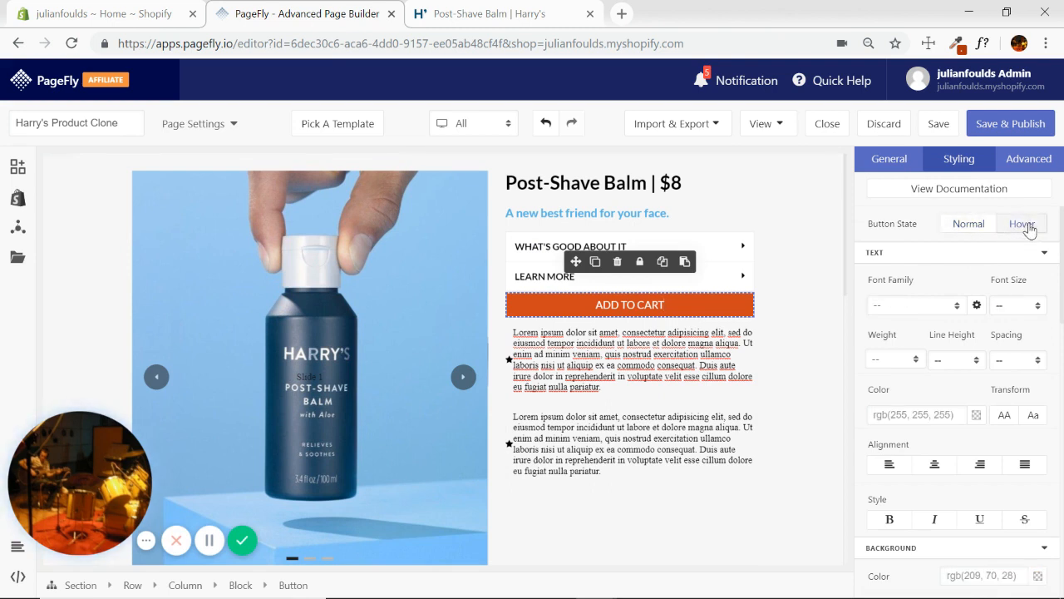
click(968, 227)
click(1022, 225)
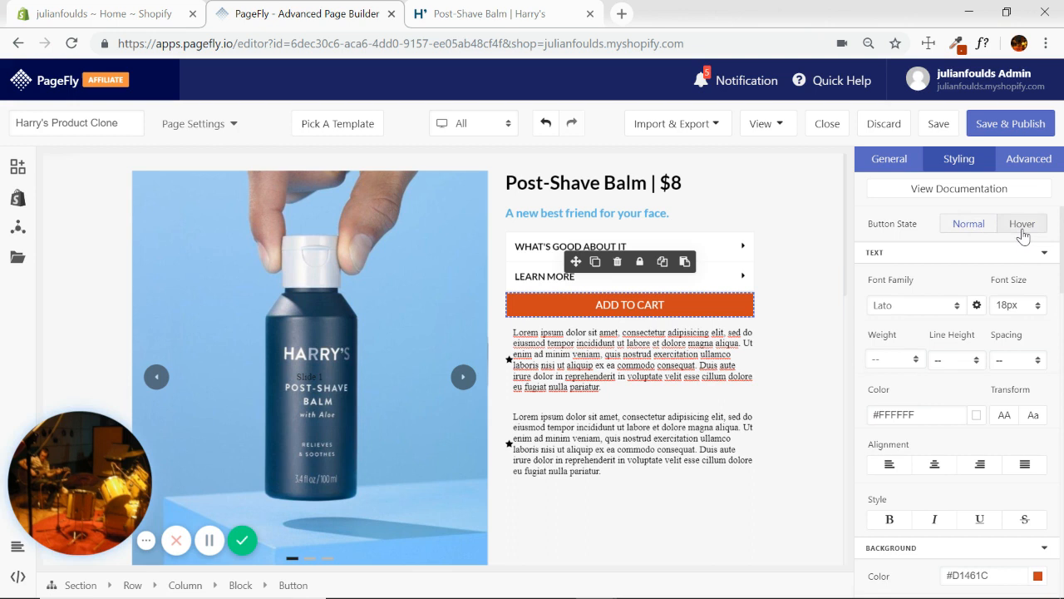
click(964, 227)
click(1028, 232)
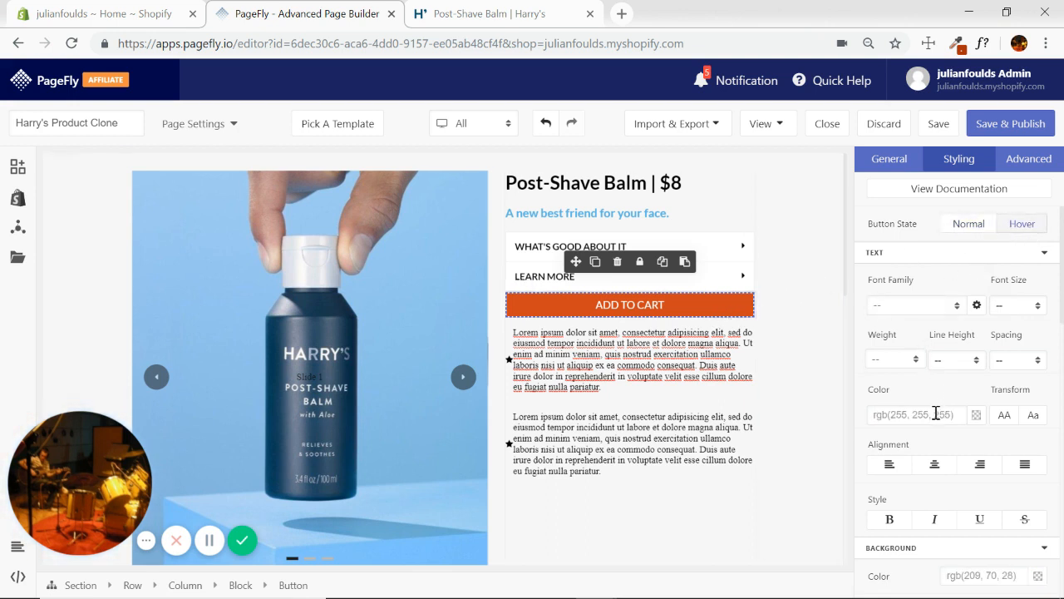
scroll(940, 412, down, 1)
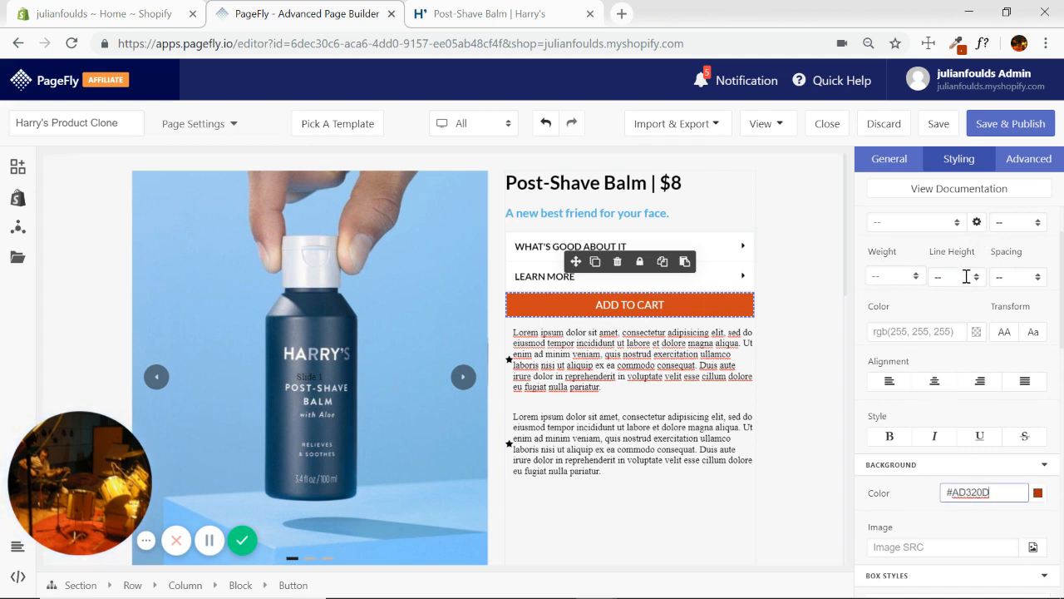
scroll(964, 316, up, 1)
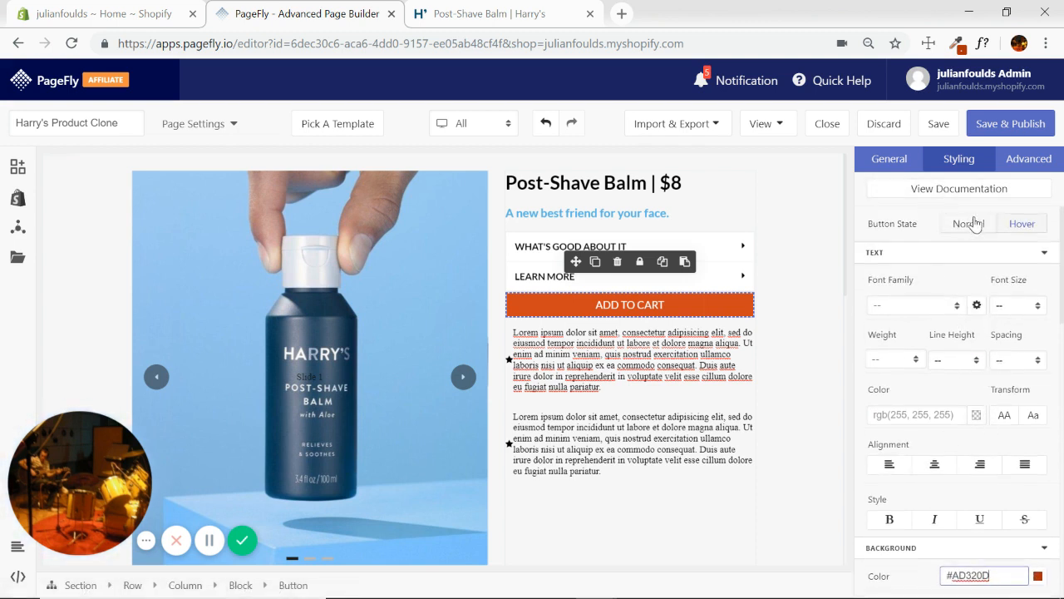
Step: Reselect the ADD TO CART button and compare its Normal and Hover state settings
click(818, 211)
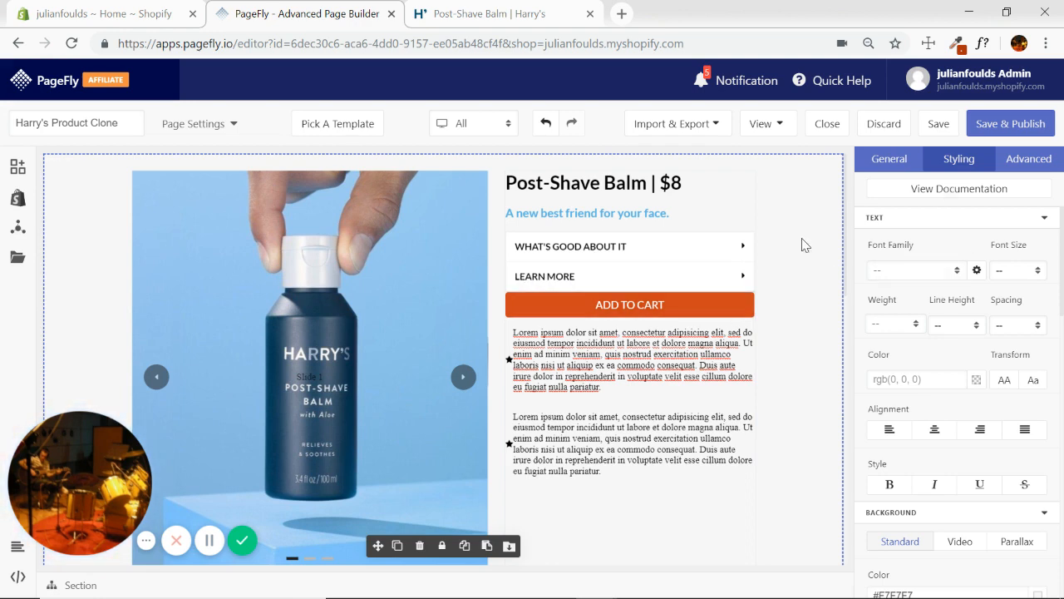
click(704, 309)
click(1023, 224)
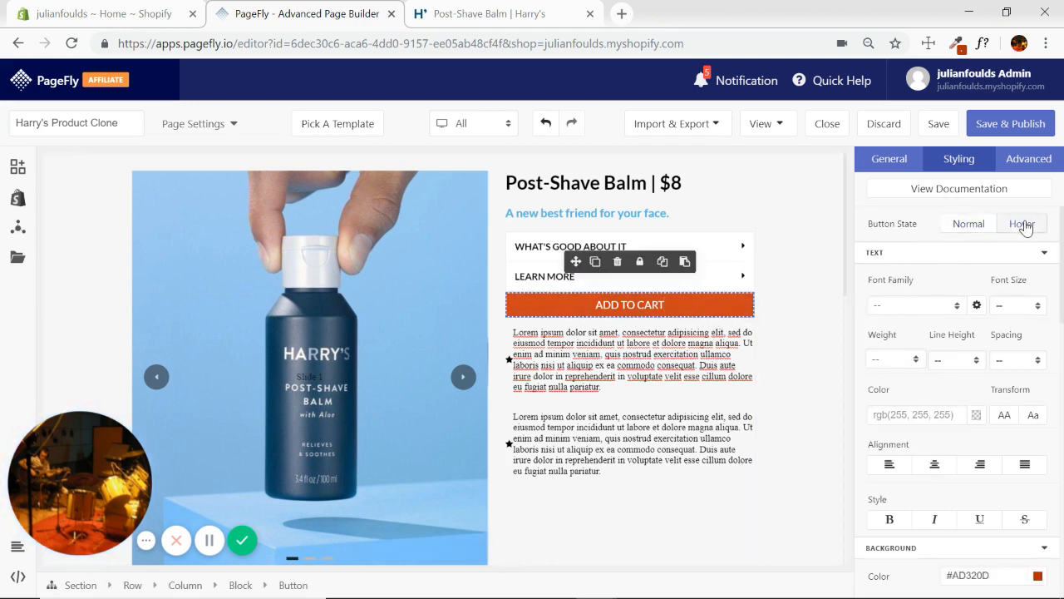
click(970, 226)
click(1025, 229)
click(969, 225)
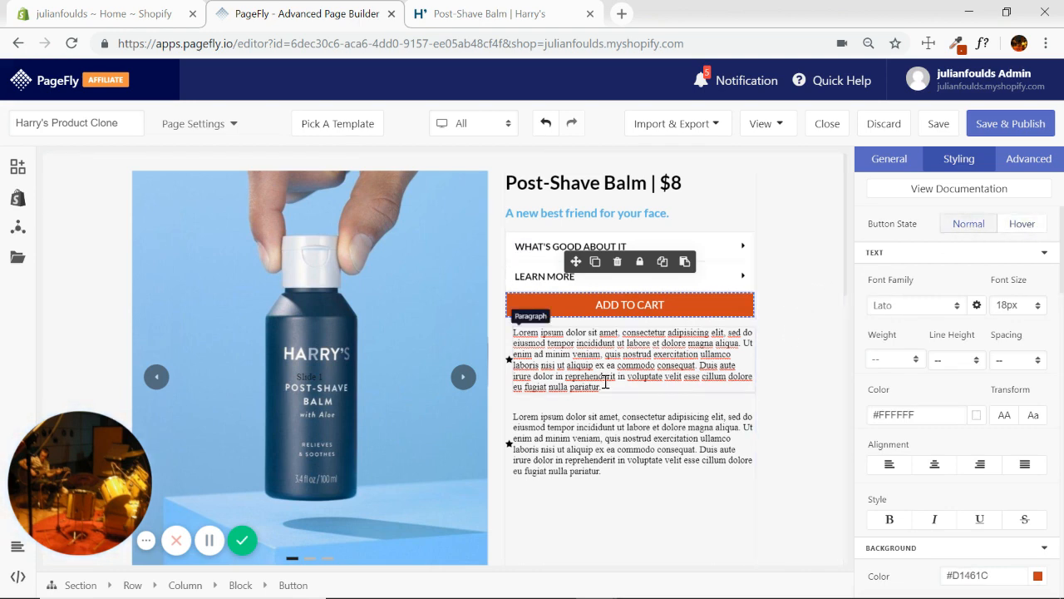
Step: Sample the blue of the truck icon beside the free shipping line on Harry's page with ColorZilla
click(482, 13)
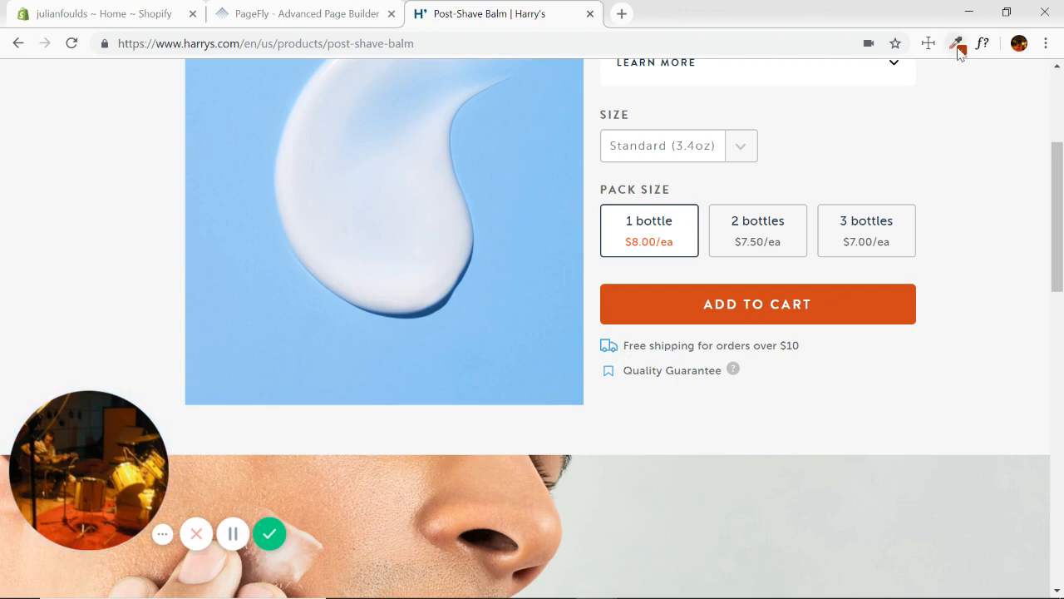
click(958, 44)
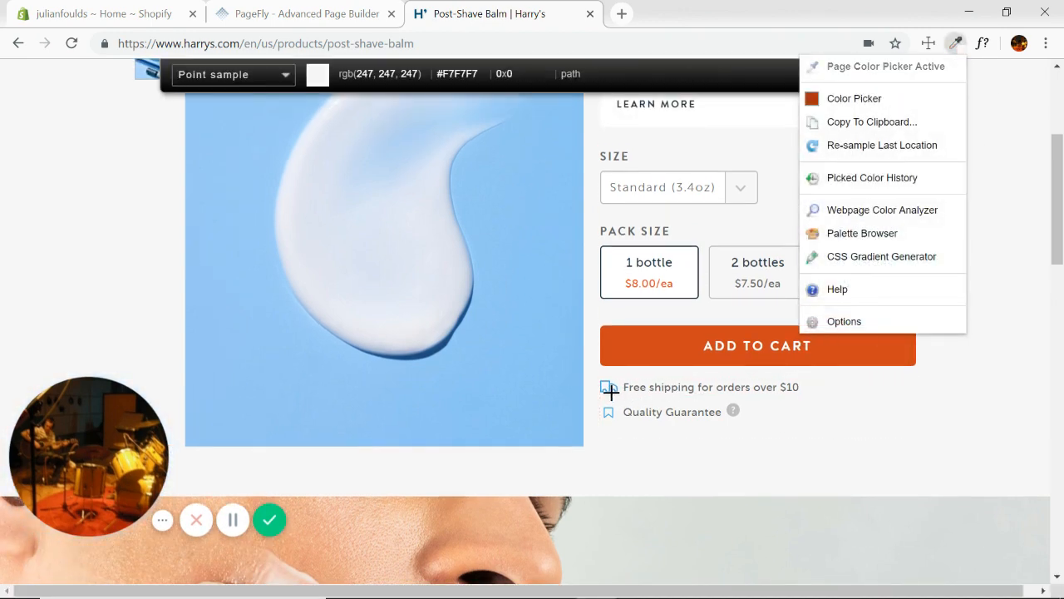
click(609, 389)
click(610, 389)
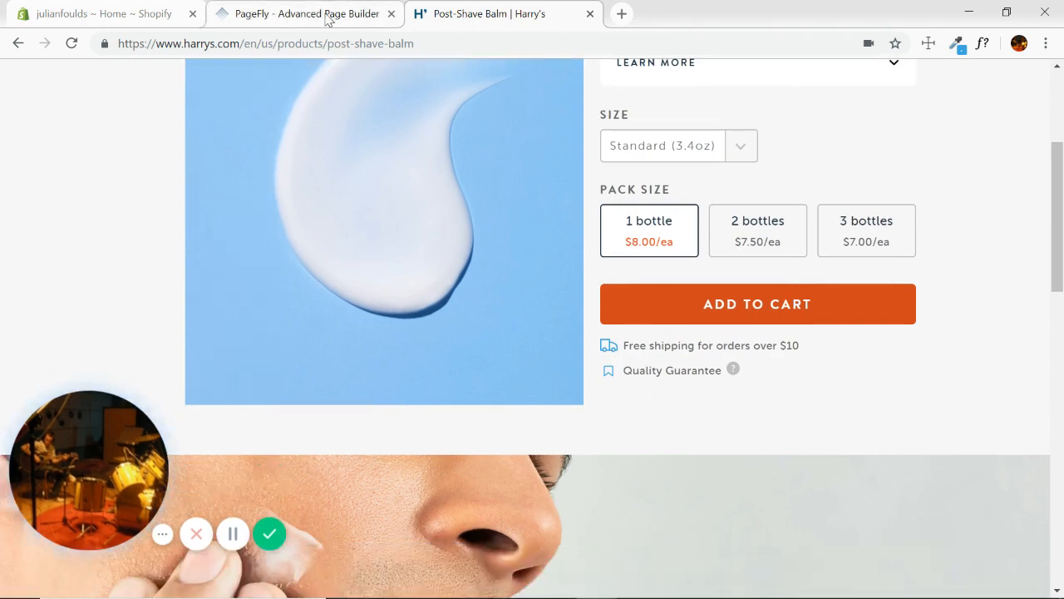
Step: Replace the first placeholder paragraph under ADD TO CART in PageFly with "Free shipping for orders over $10" copied from Harry's page
click(329, 14)
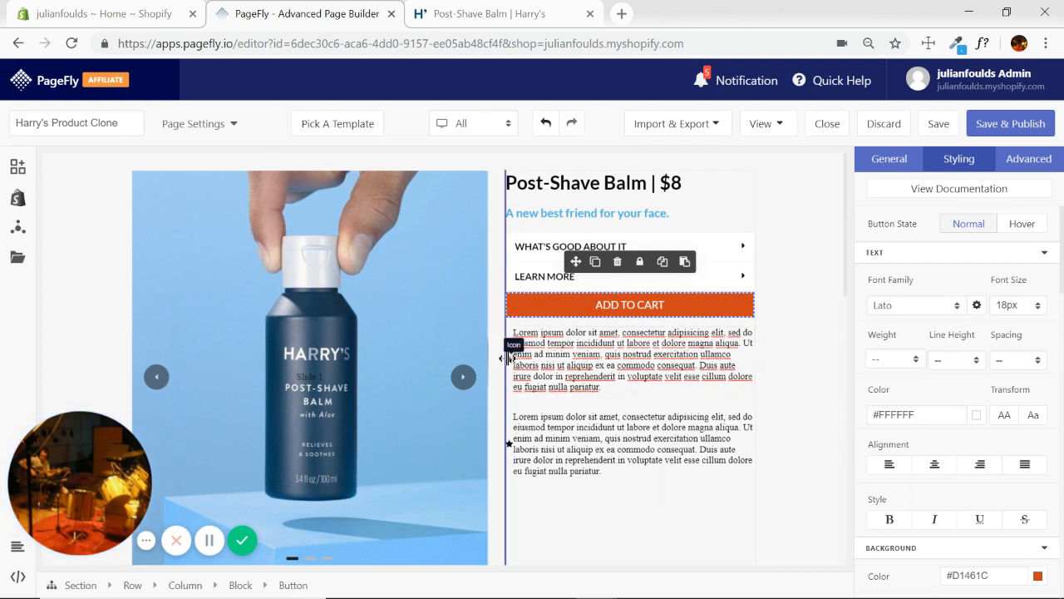
click(512, 356)
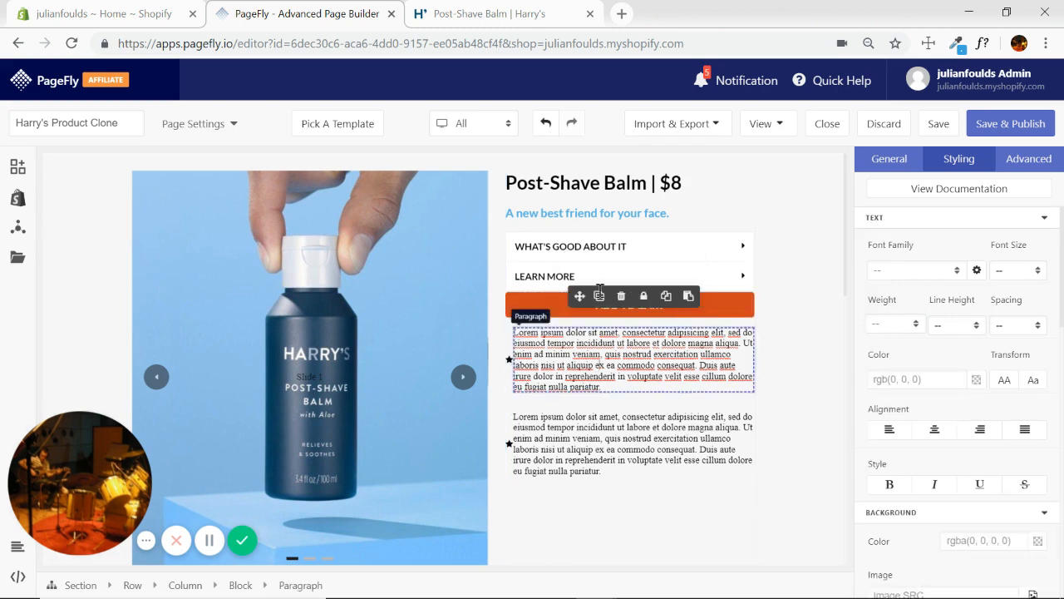
click(516, 17)
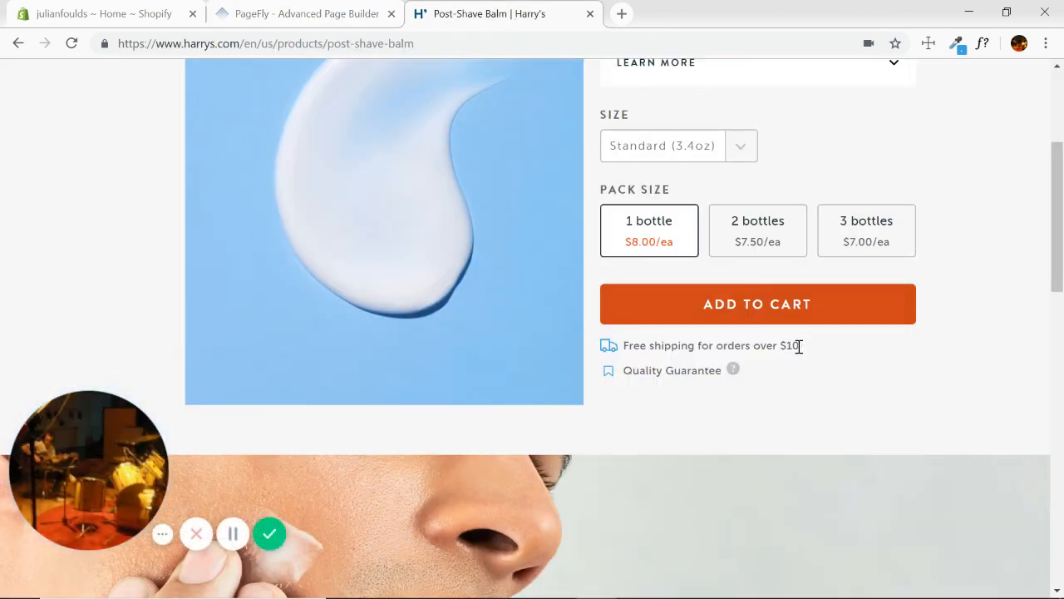
drag(799, 346, 636, 348)
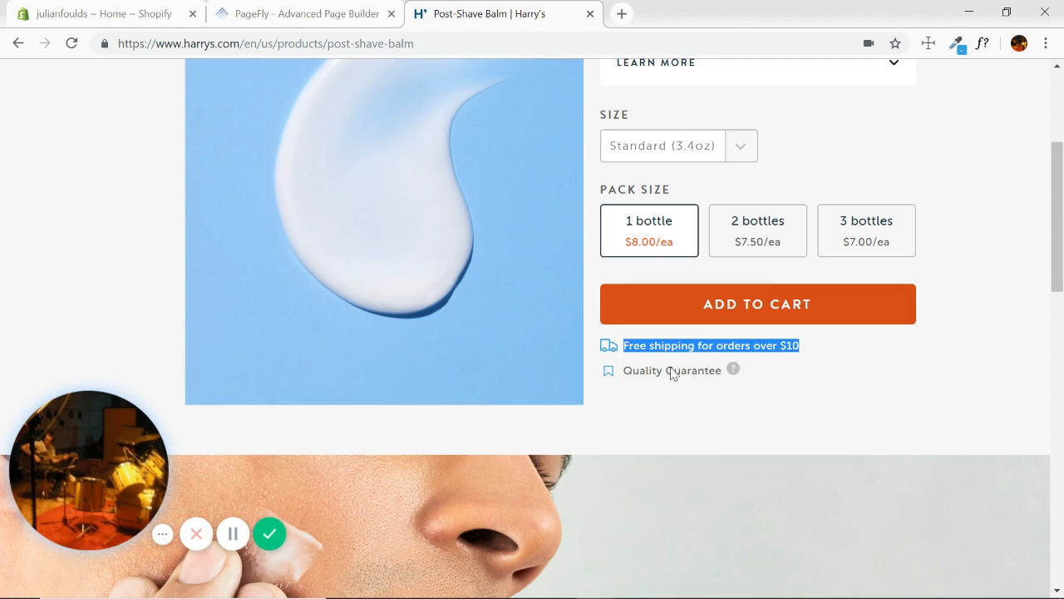
click(312, 14)
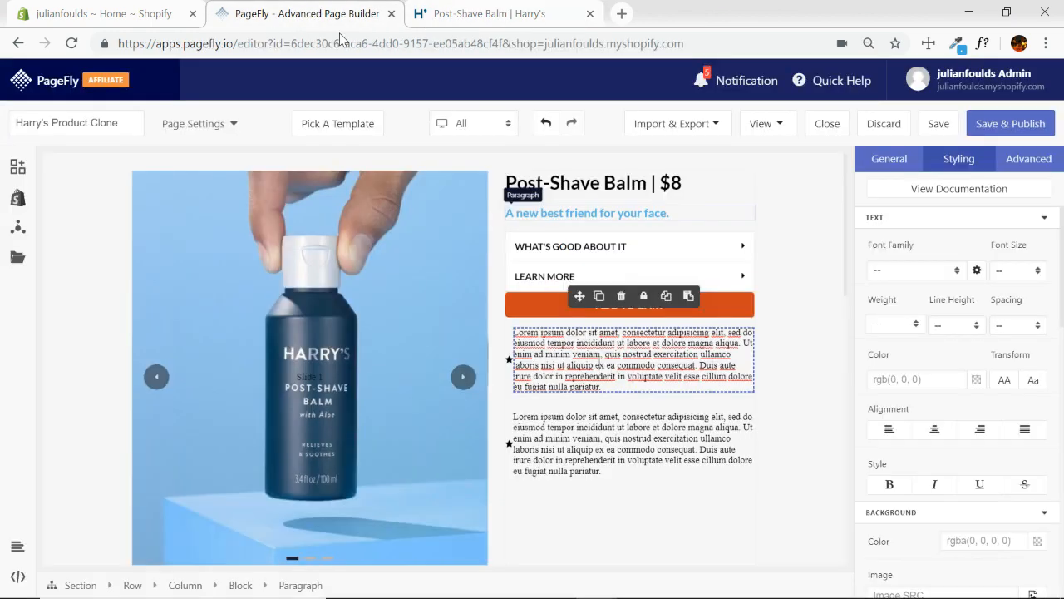
click(934, 374)
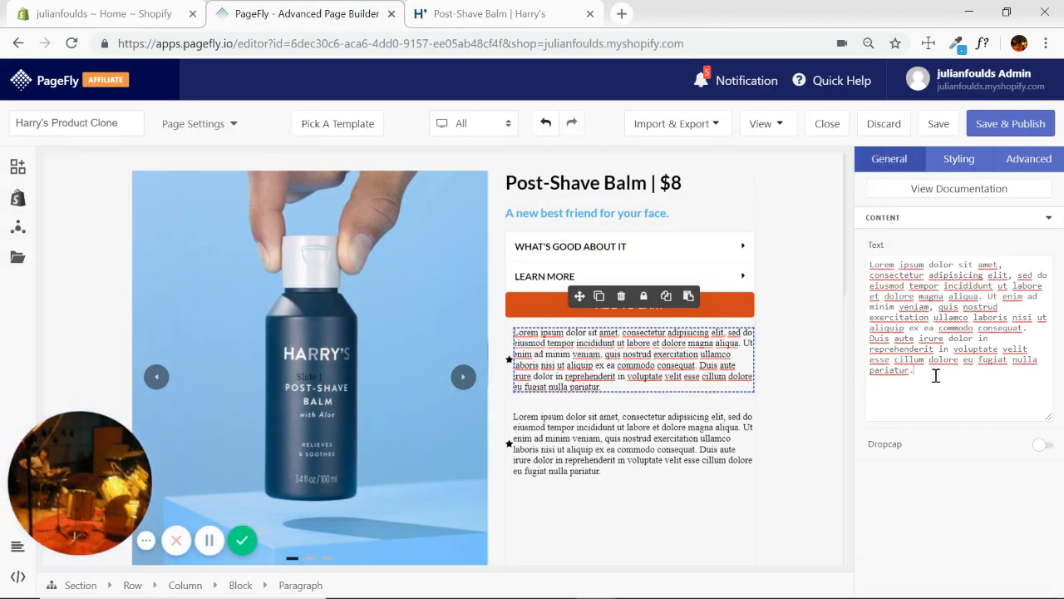
key(ctrl+a)
key(ctrl+v)
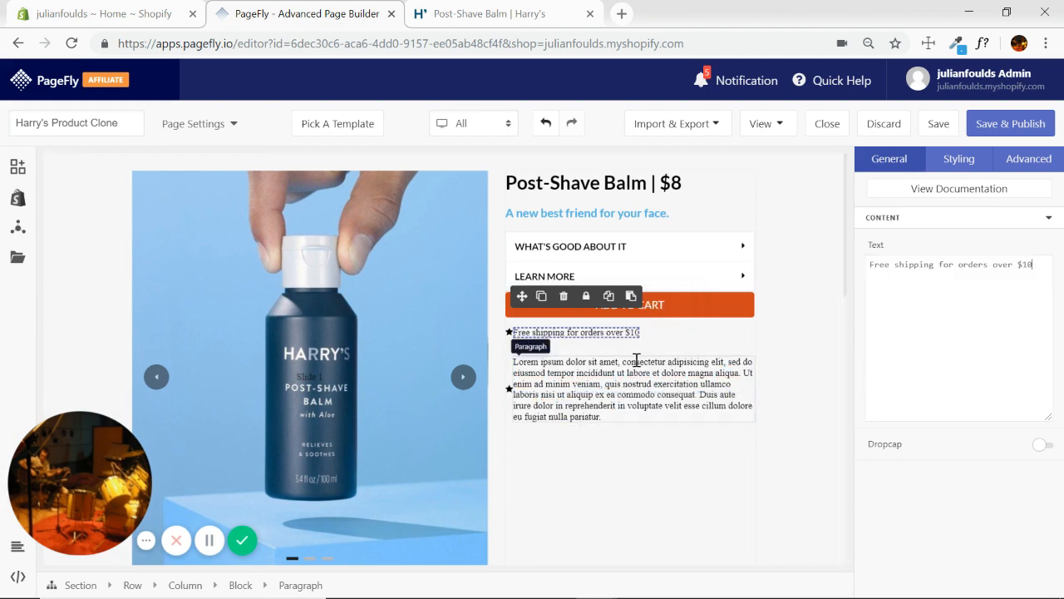
Step: Set the left padding of the free shipping paragraph to 3%
click(959, 163)
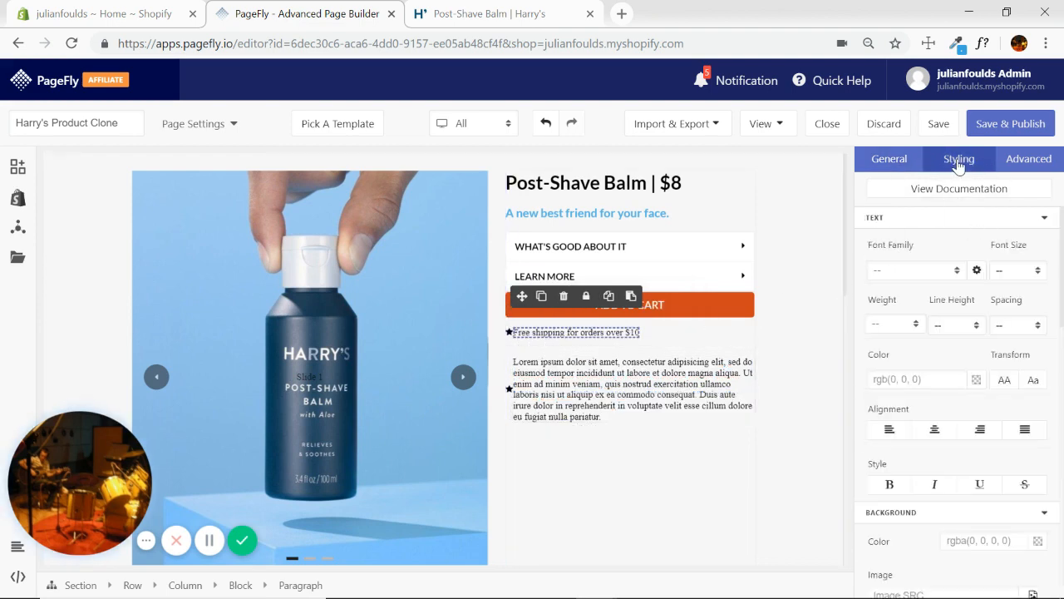
click(1043, 221)
click(1045, 239)
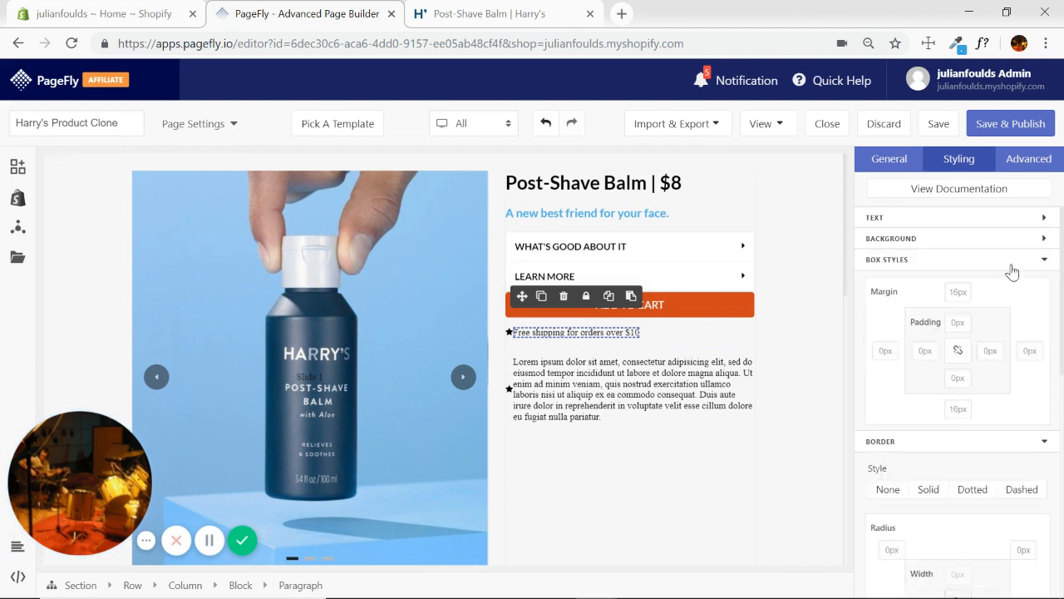
click(926, 351)
text(3%)
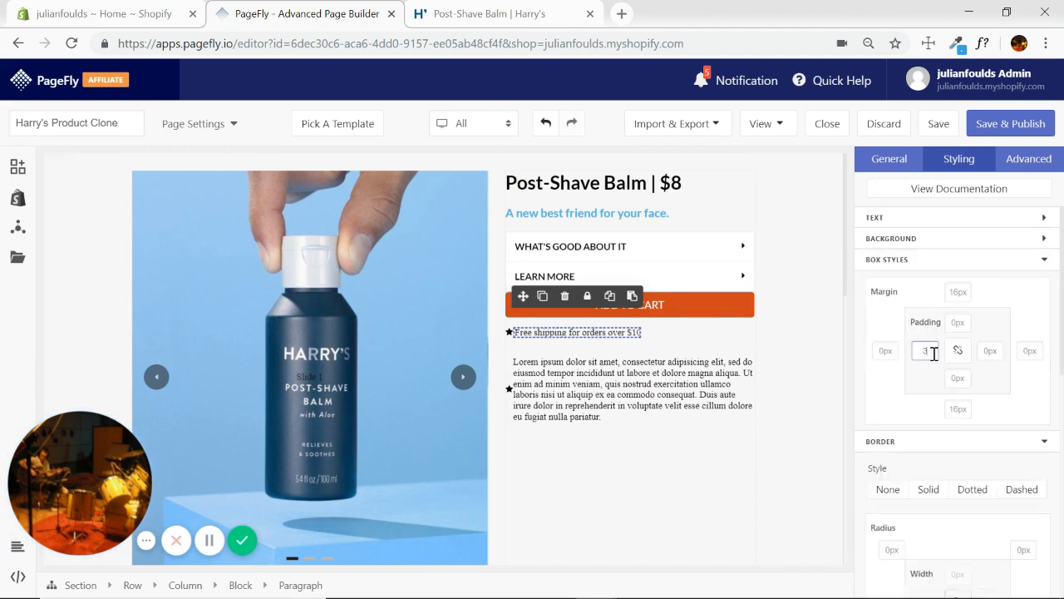
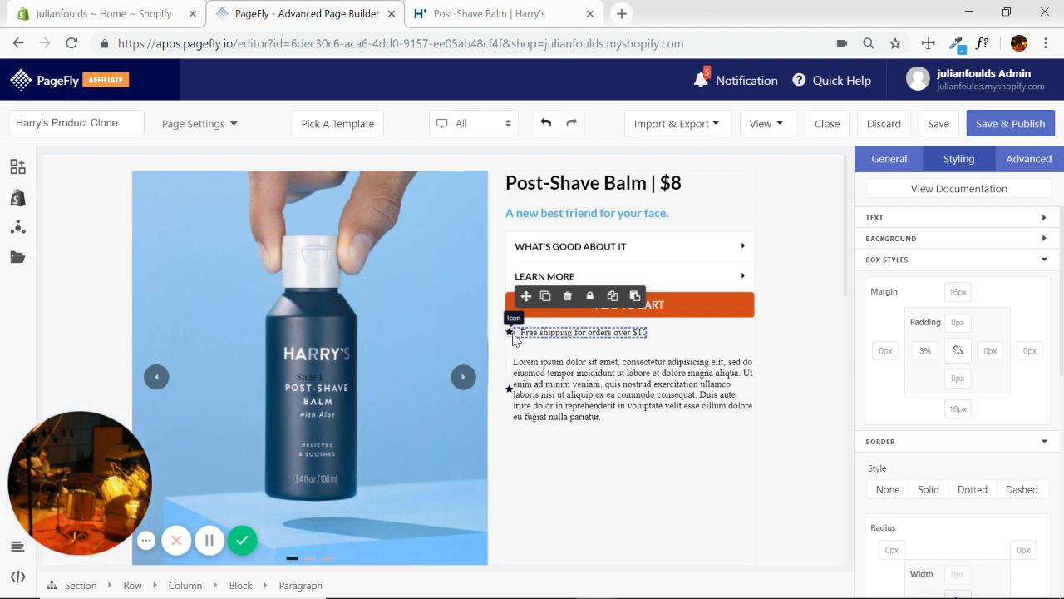
Step: Change the star icon beside the free shipping text to the truck icon, searching the icon library for "tru"
click(525, 347)
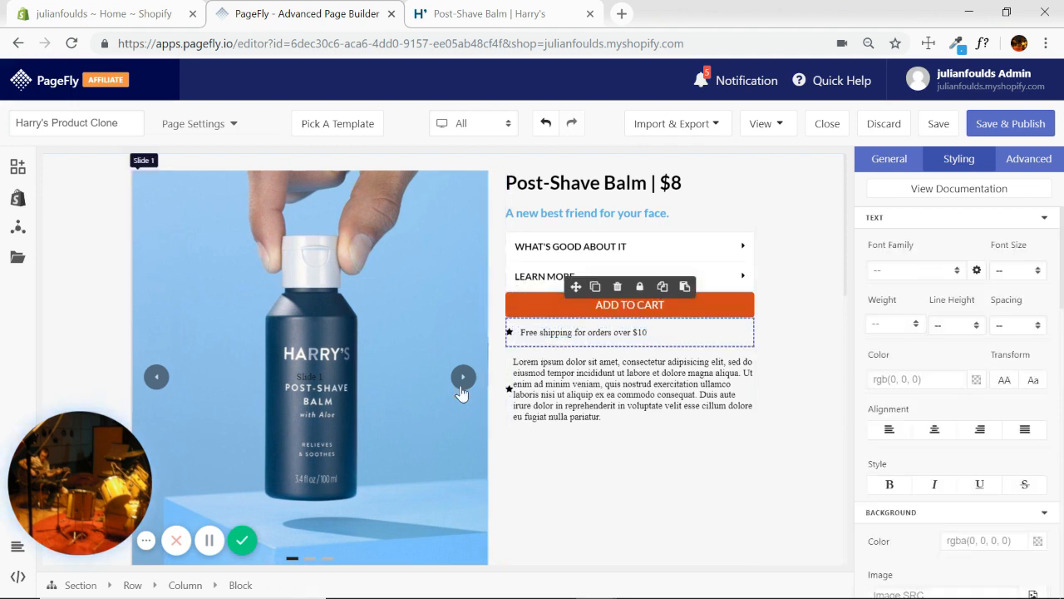
click(552, 335)
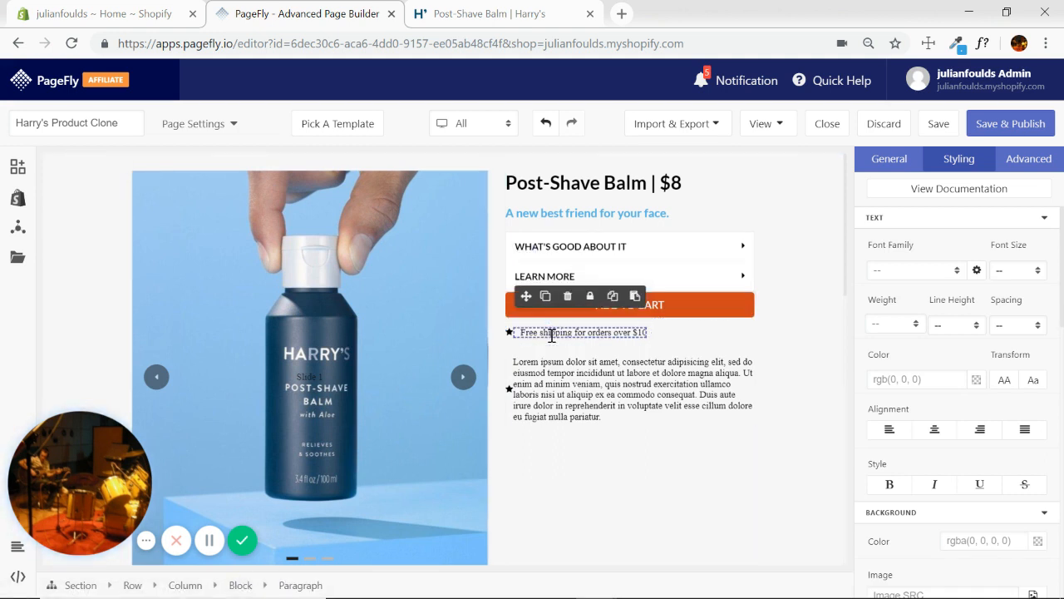
click(510, 332)
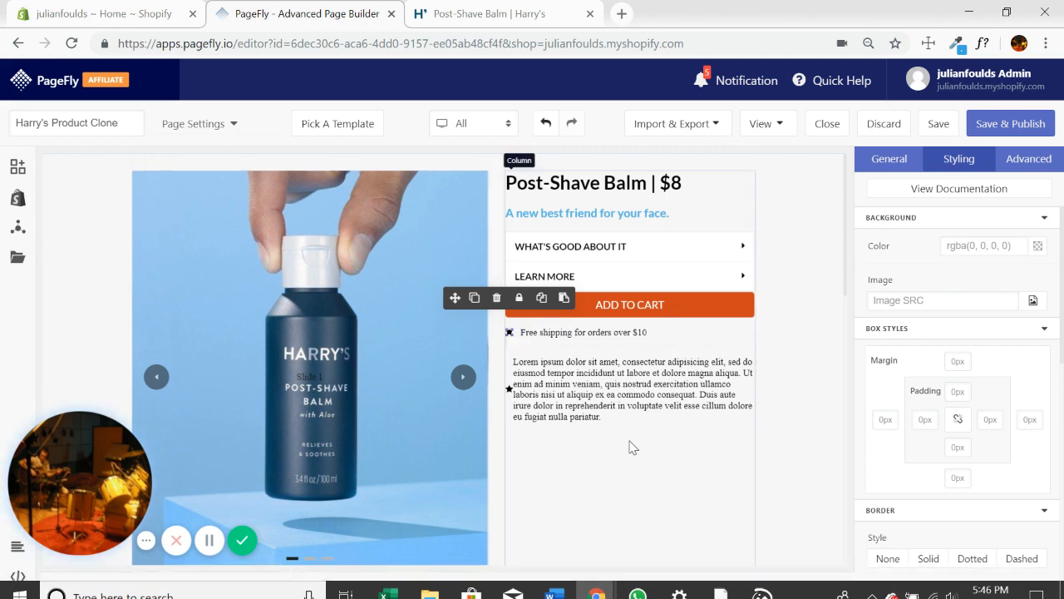
click(894, 158)
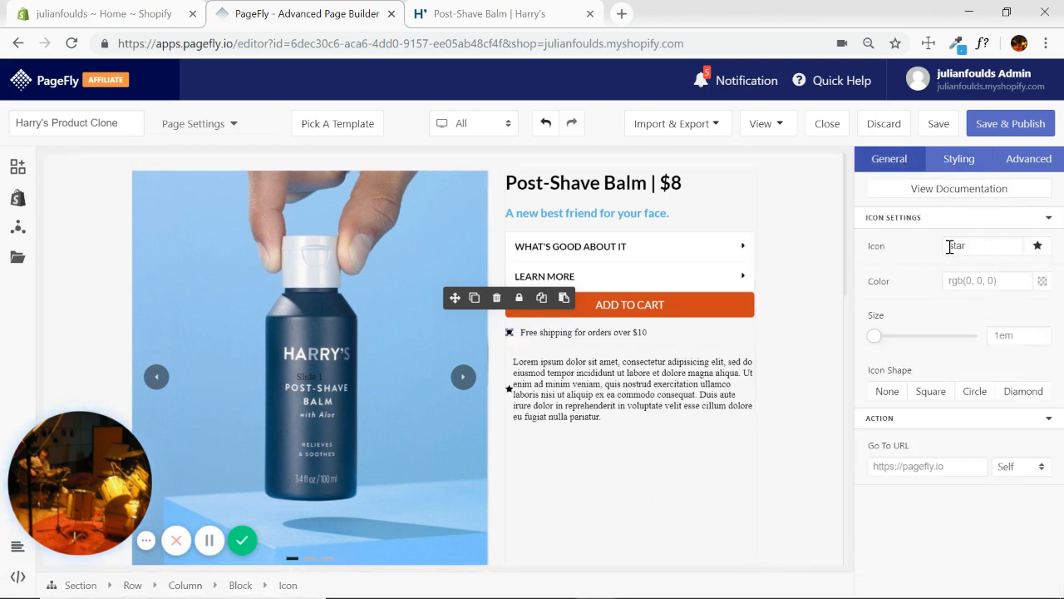
click(1037, 246)
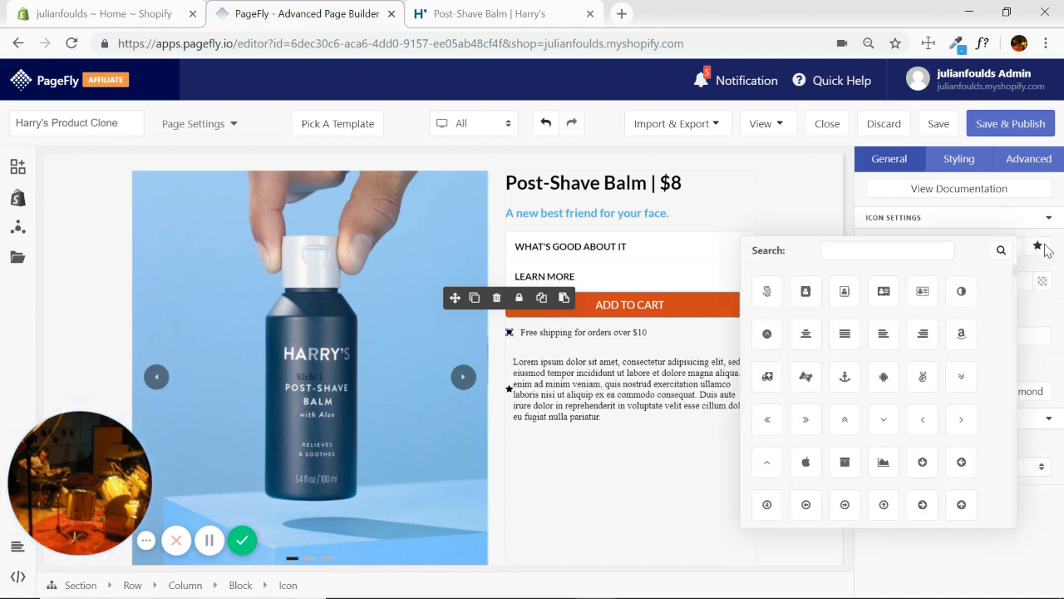
click(880, 250)
text(truk)
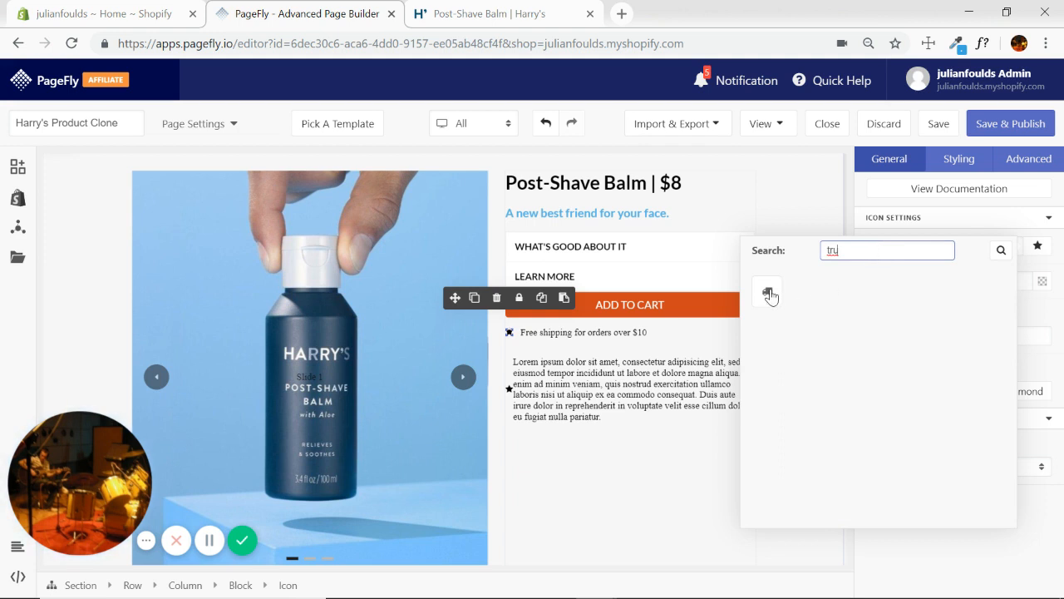
click(767, 293)
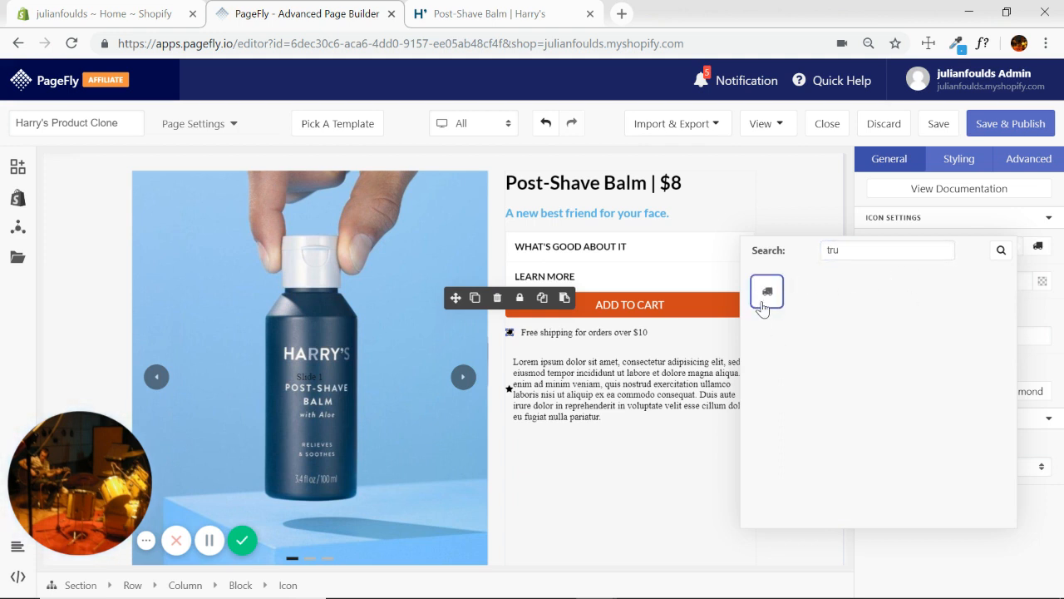
click(1053, 314)
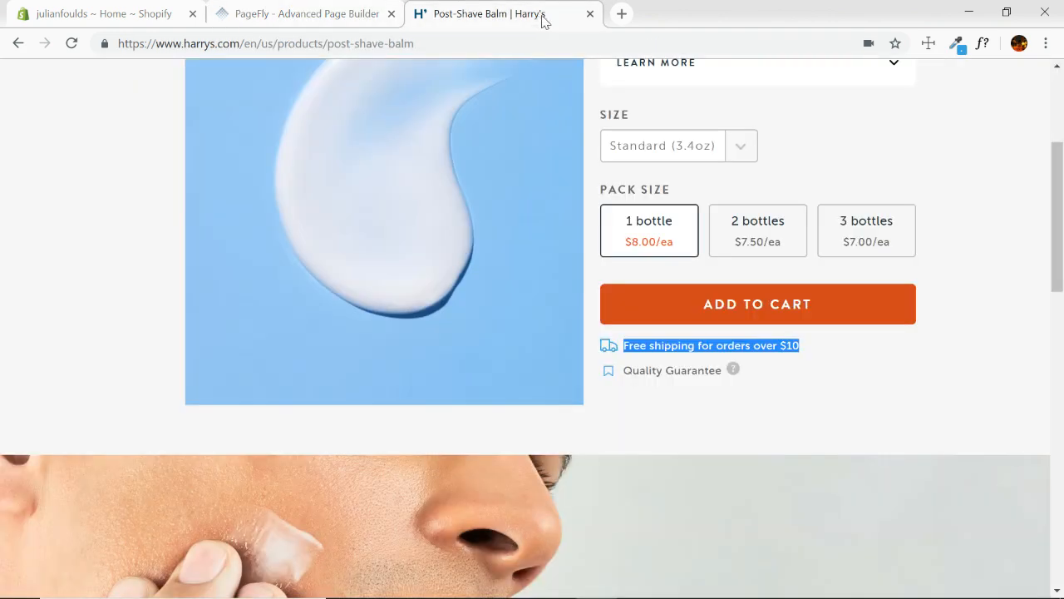
Step: Compare the truck icon with the one on Harry's page and increase its size slightly in PageFly
click(541, 18)
click(300, 13)
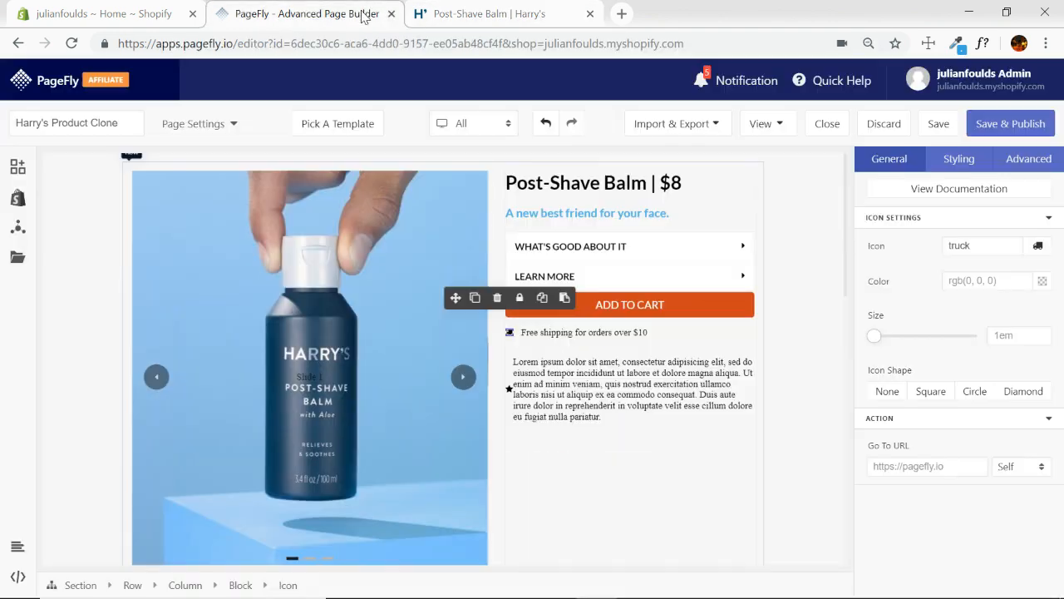
drag(877, 335, 889, 334)
click(449, 15)
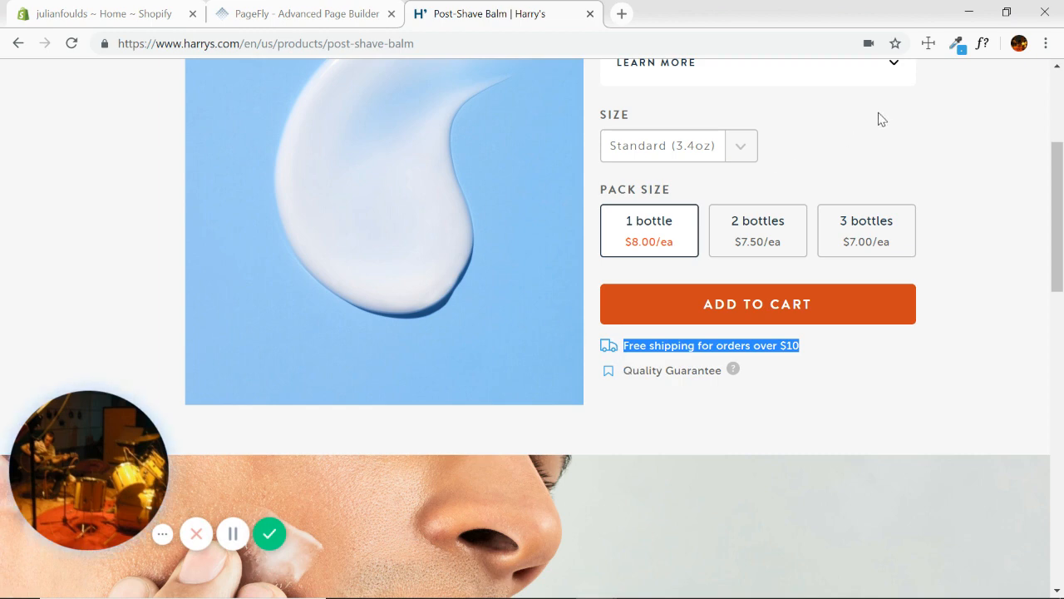
Step: Sample the blue of the truck icon on Harry's page and set the PageFly truck icon's color to #3CA6E0
click(958, 43)
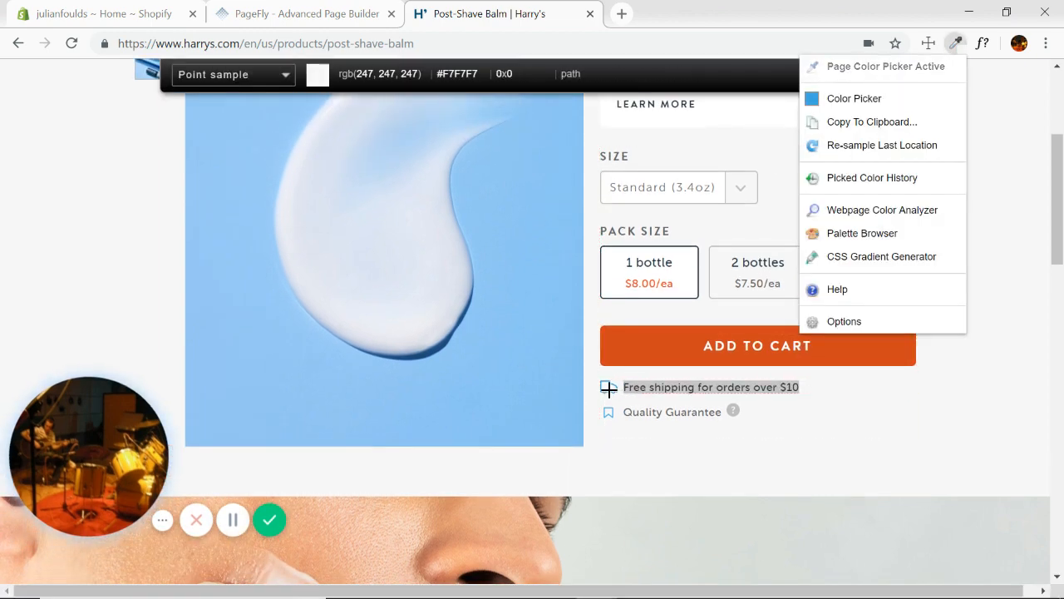
click(609, 387)
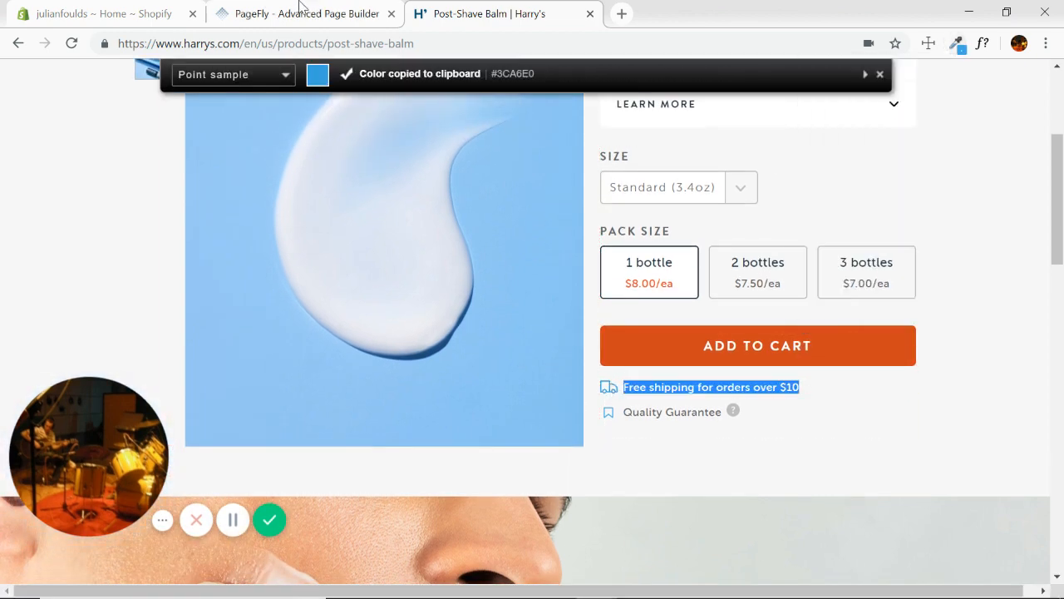
click(332, 14)
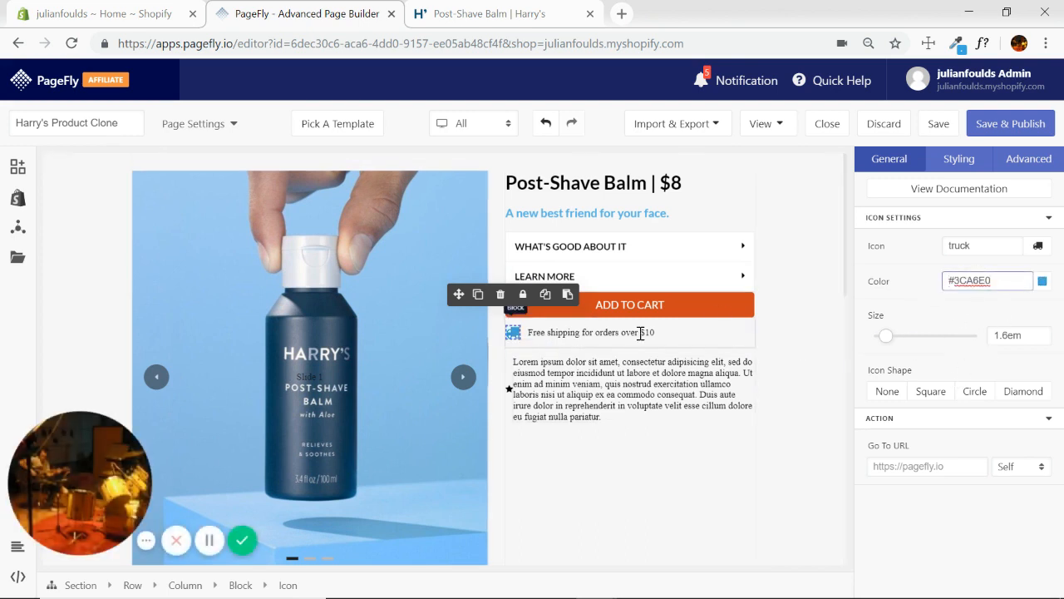
Step: Set the font family of the free shipping paragraph to Lato
click(551, 333)
click(961, 160)
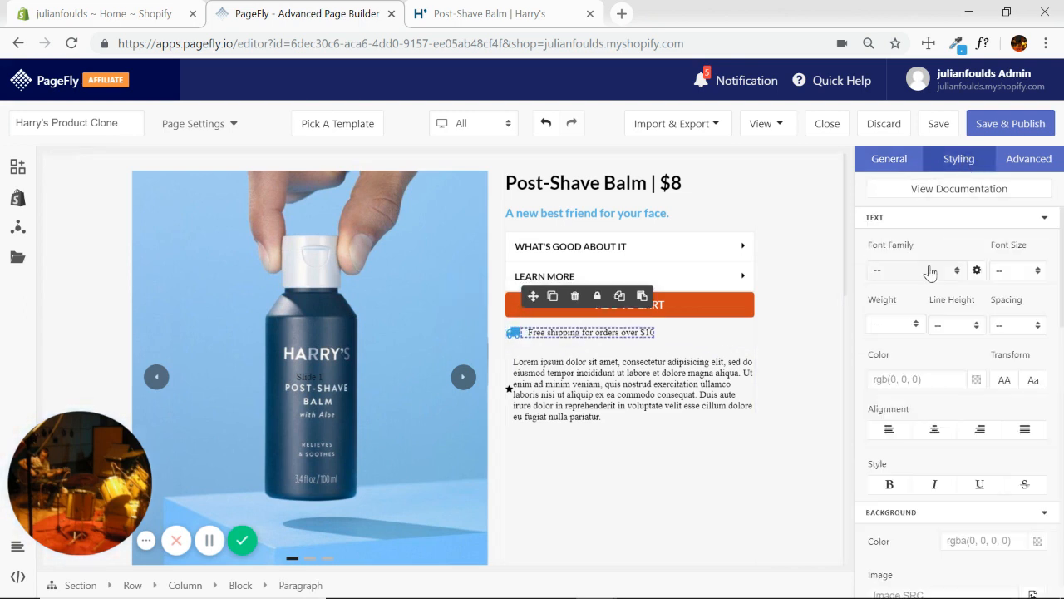
click(956, 271)
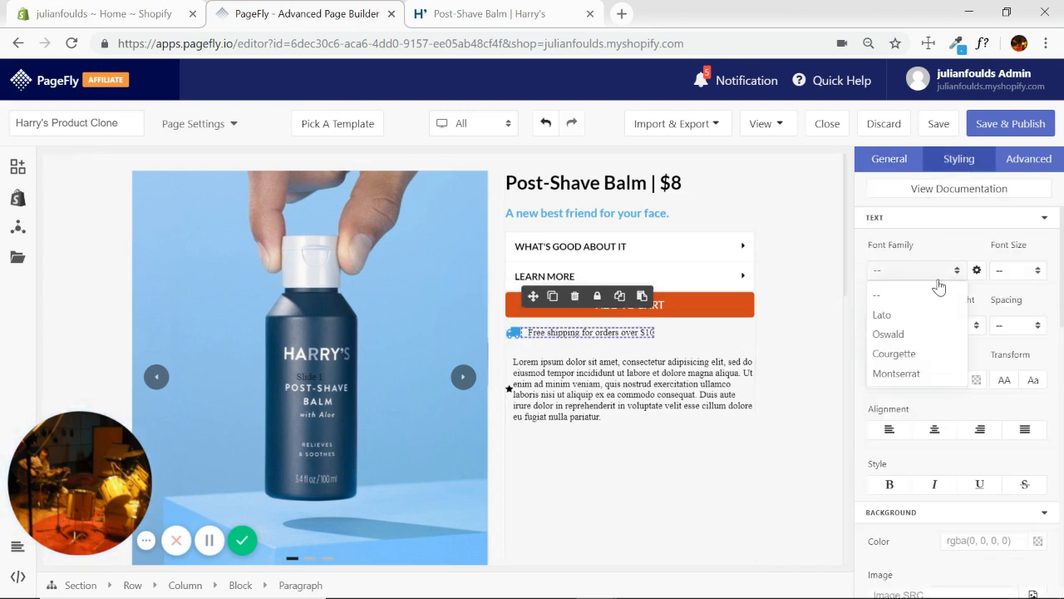
click(888, 319)
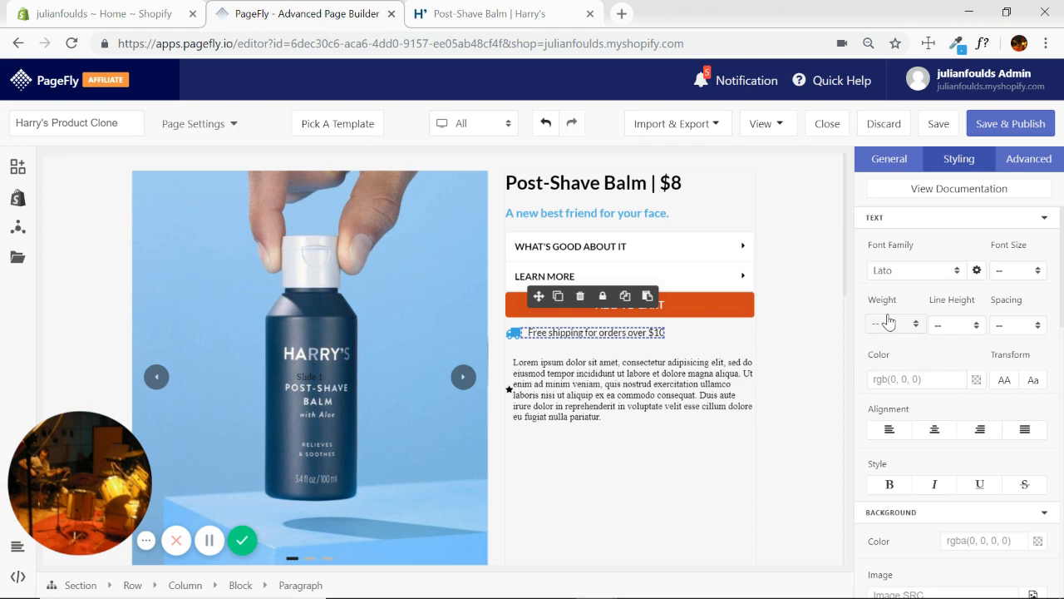
click(781, 349)
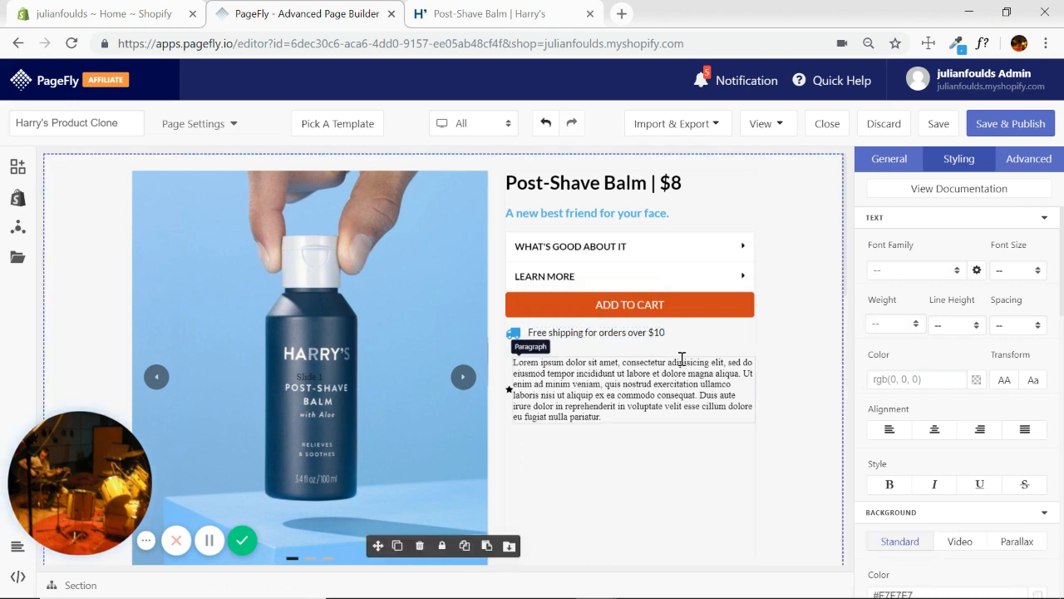
Step: Delete the placeholder icon and paragraph block under the free shipping line and duplicate the free shipping block in its place
click(644, 374)
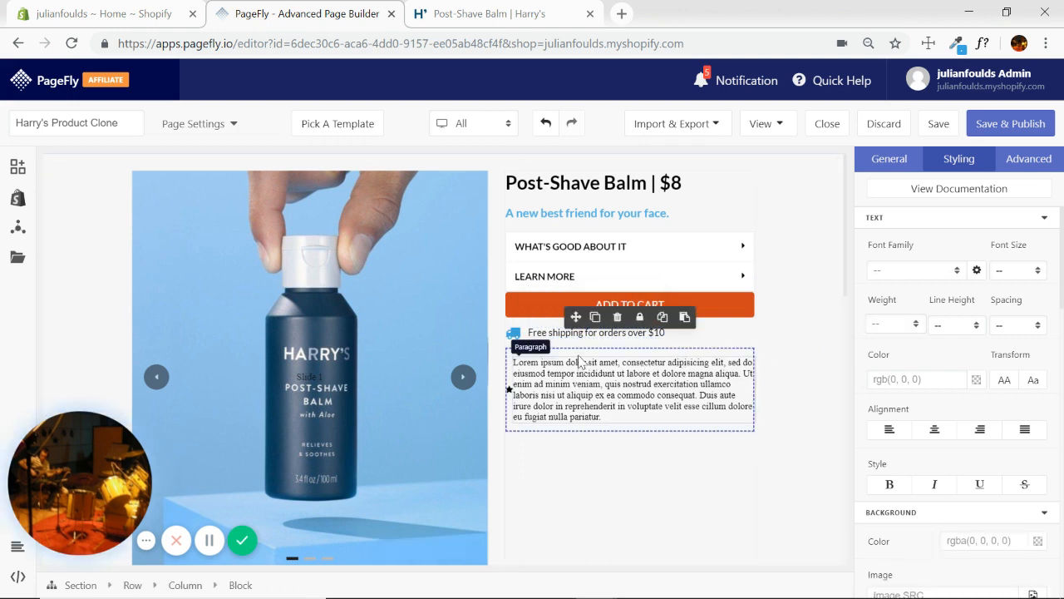
click(617, 316)
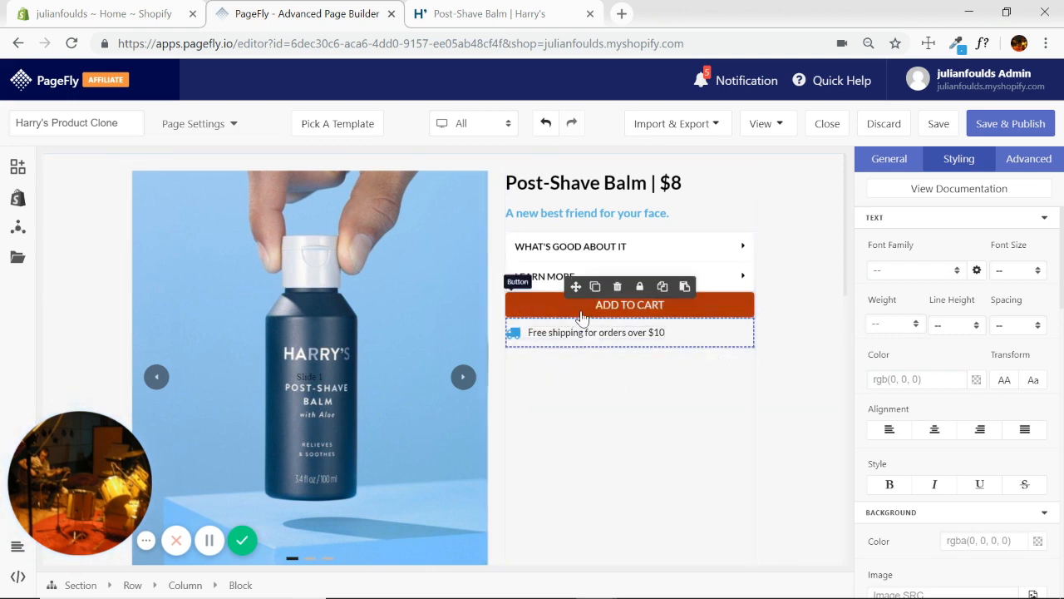
click(595, 287)
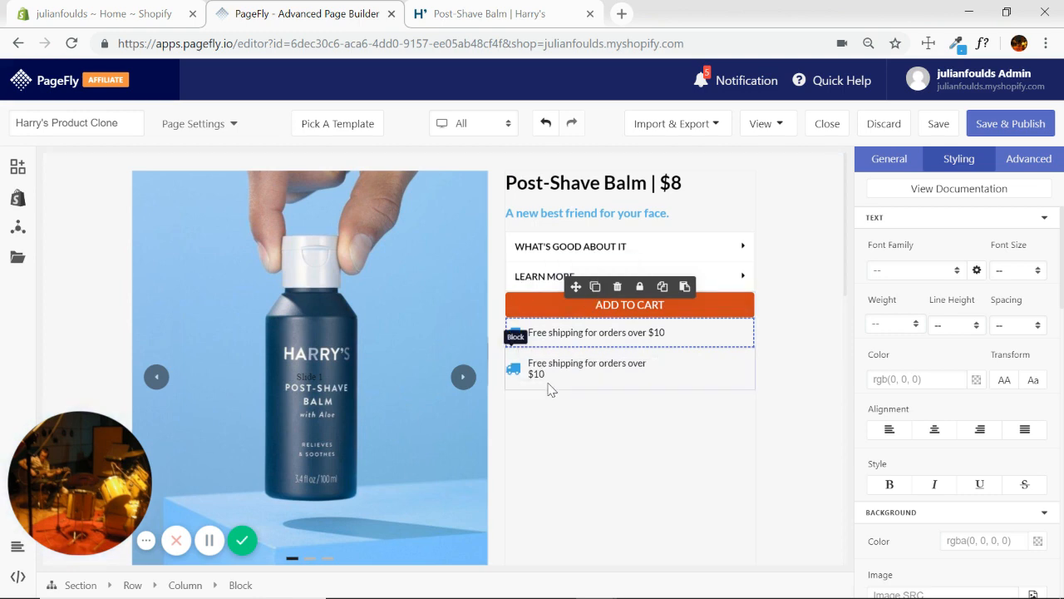
Step: Try to replace the duplicated shipping line's text with "Quality Guarantee" from Harry's page
click(513, 368)
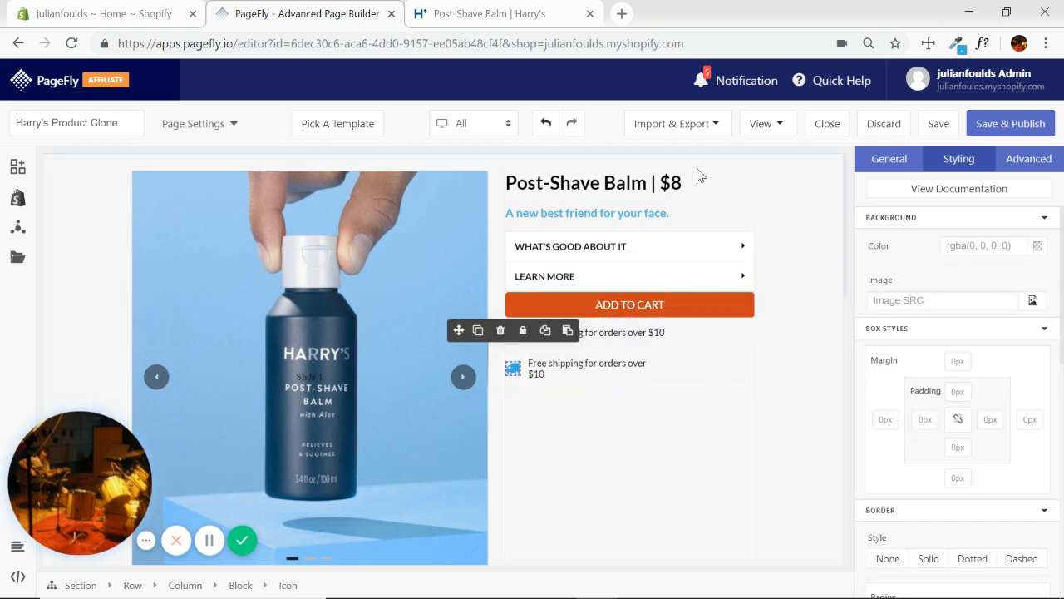
click(533, 13)
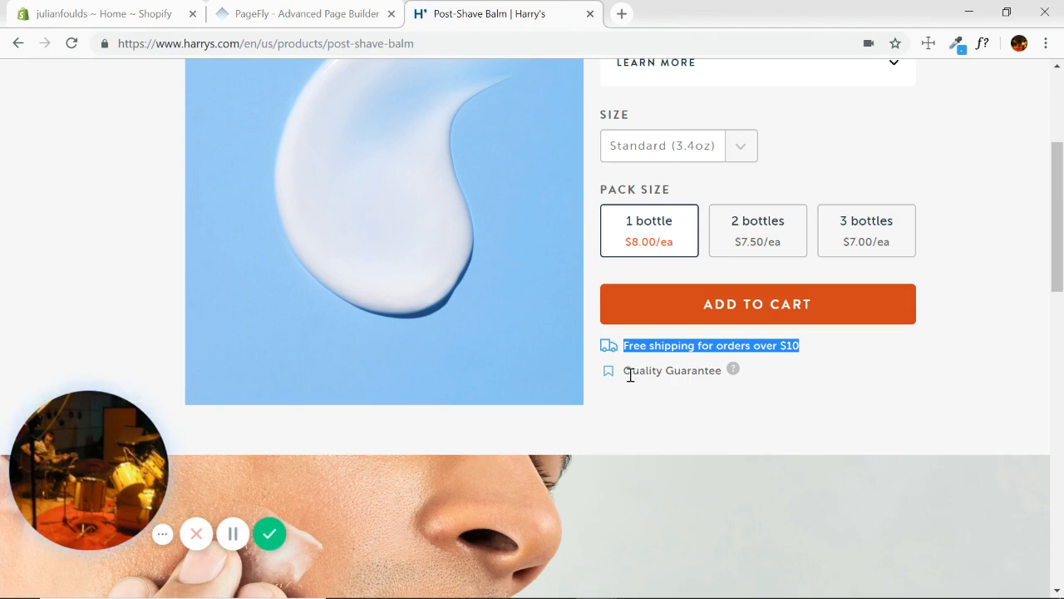
drag(625, 371, 712, 385)
click(341, 15)
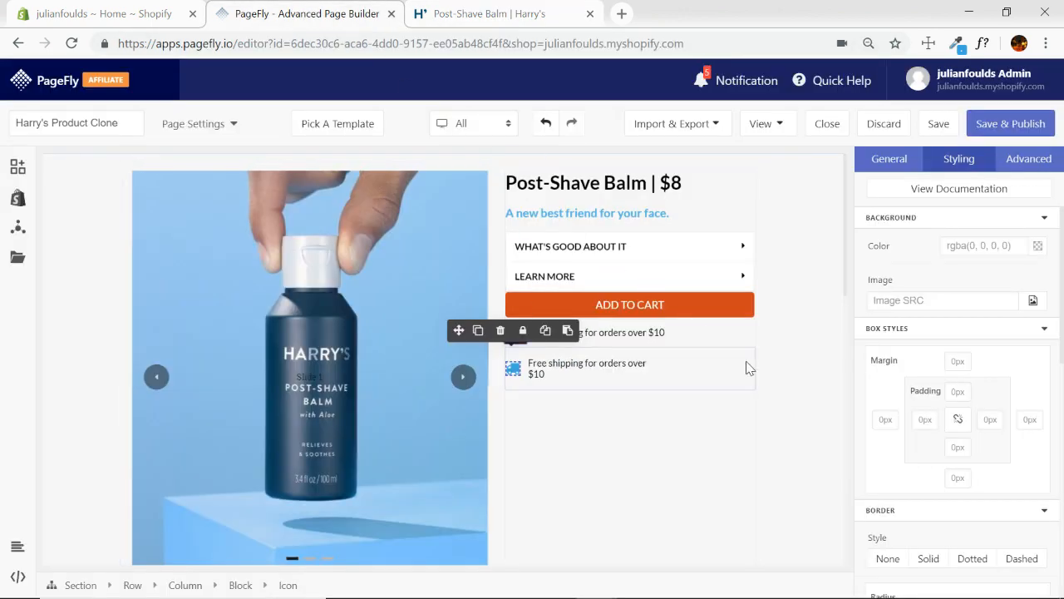
click(792, 390)
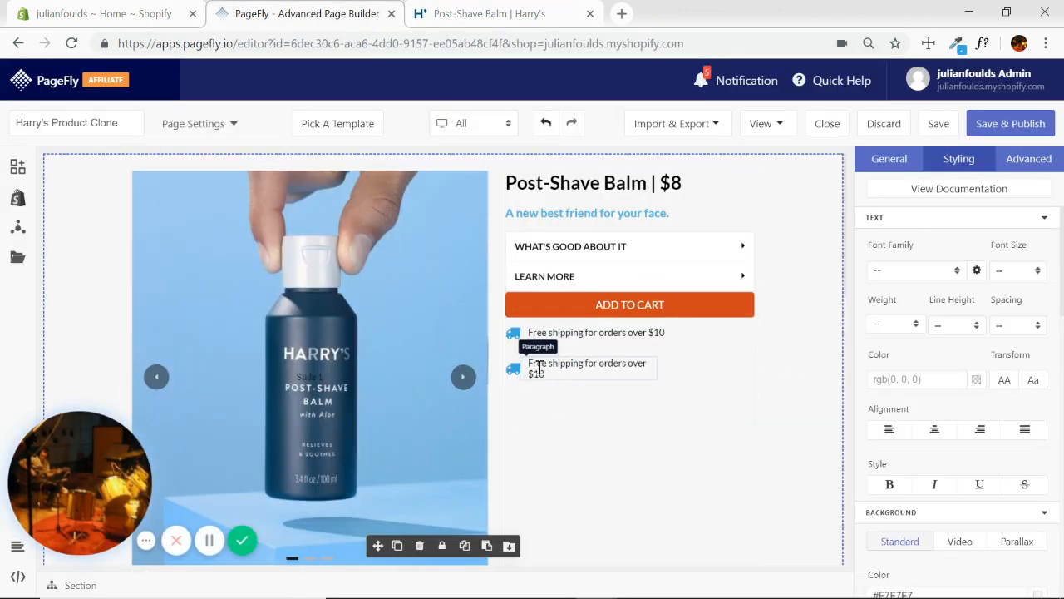
drag(530, 334, 672, 338)
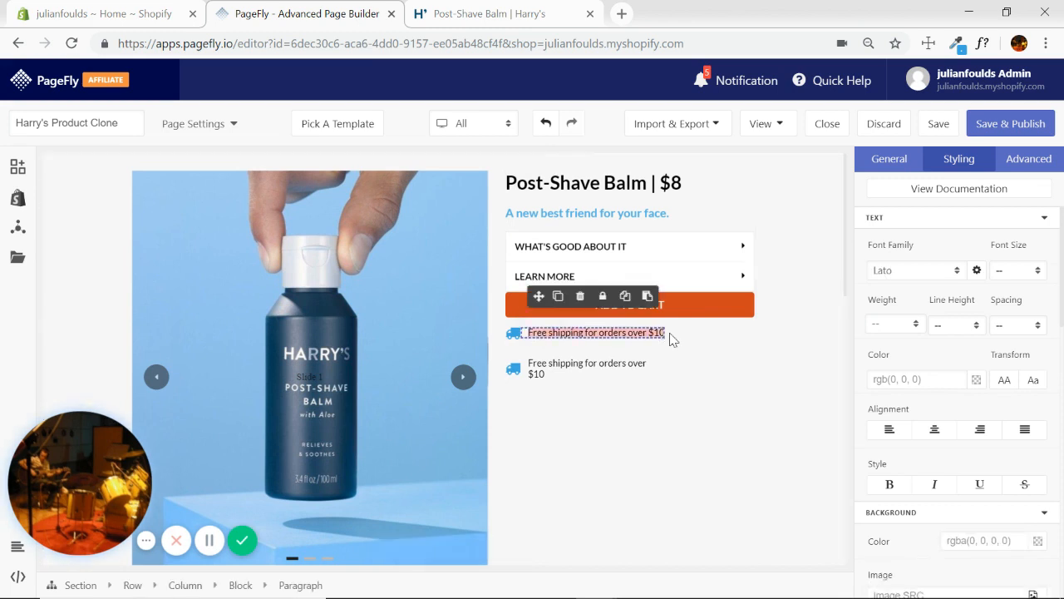
click(801, 446)
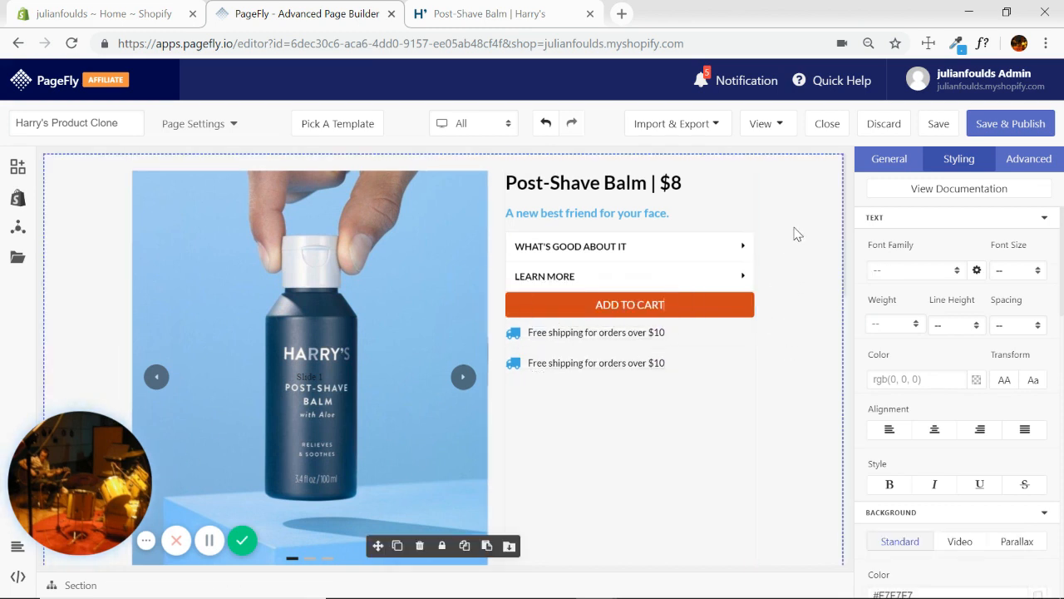
Step: Save and publish the product clone page and open its live version
click(994, 131)
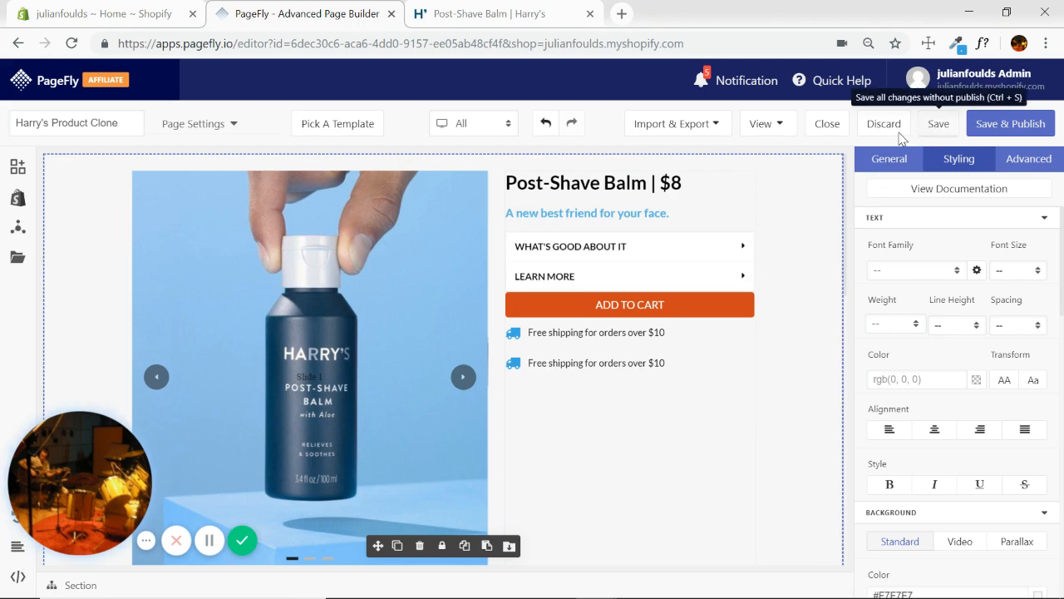
scroll(796, 273, down, 10)
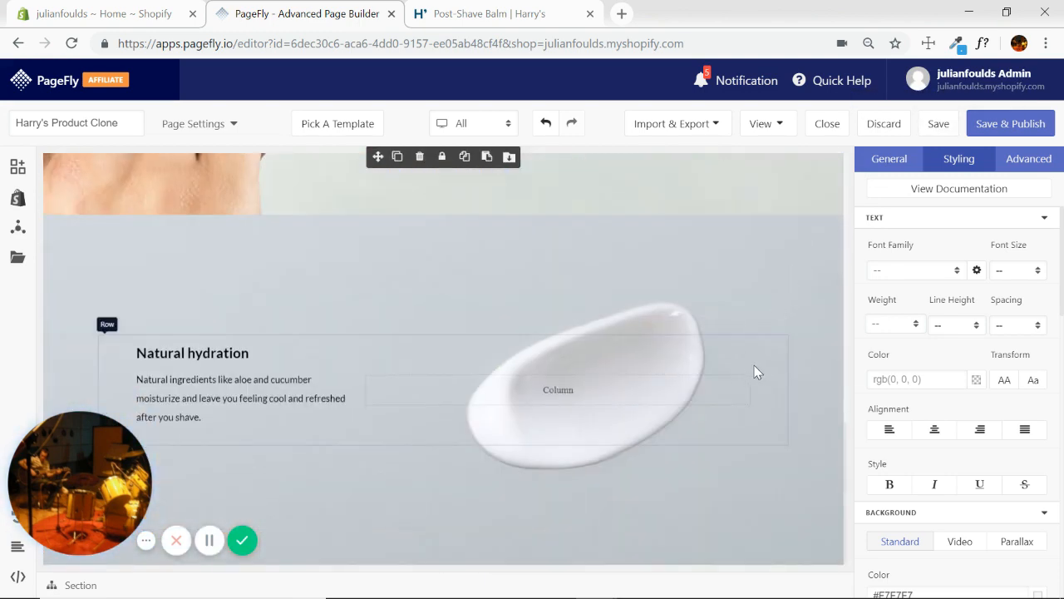
scroll(757, 372, up, 10)
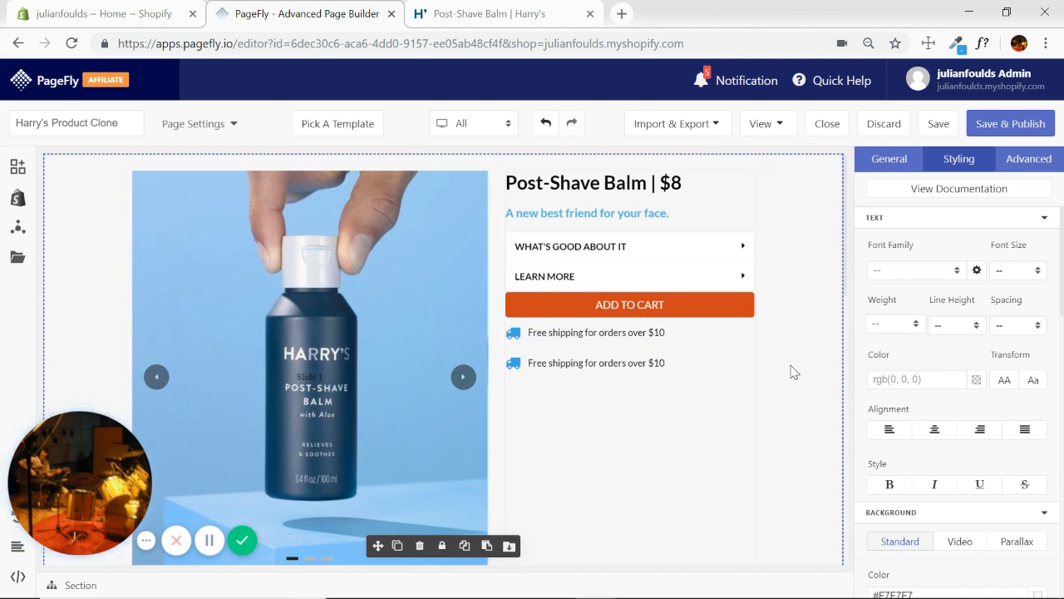
click(777, 124)
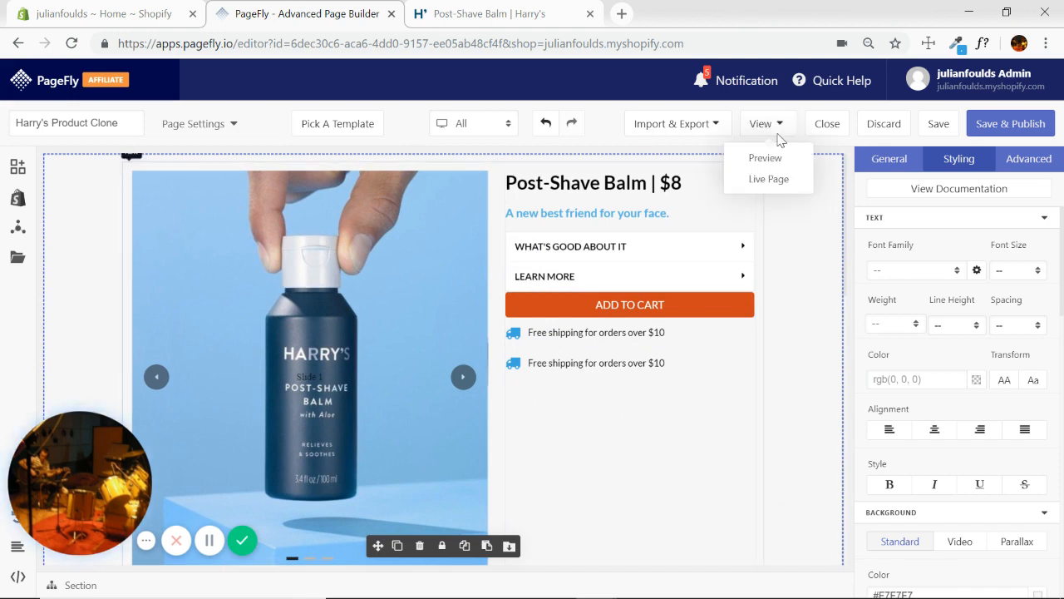
click(770, 180)
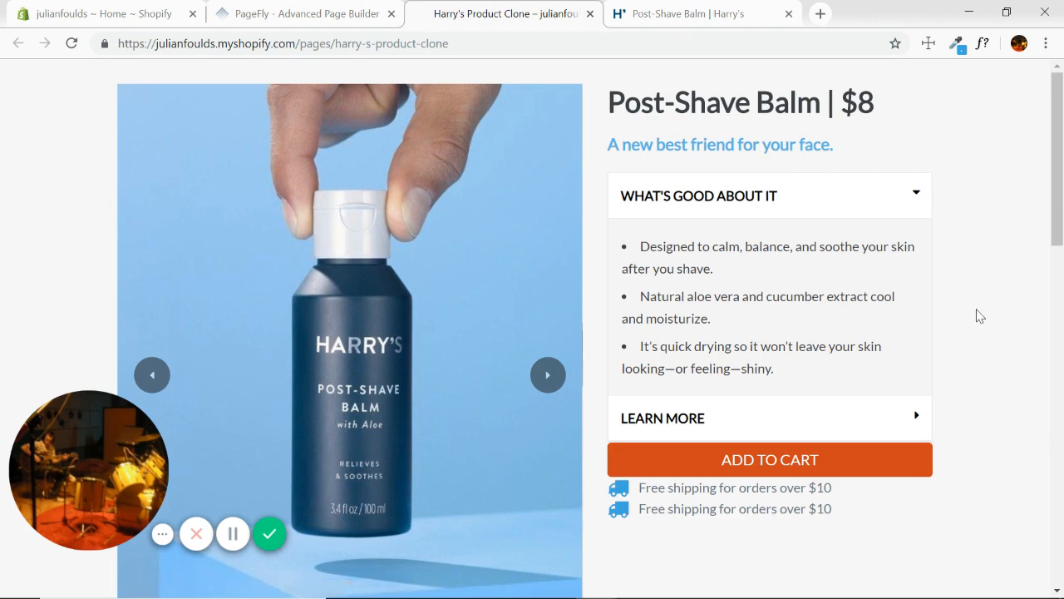
Step: Compare the title and tagline on Harry's page with the live clone and collapse the clone's WHAT'S GOOD ABOUT IT section
click(671, 17)
scroll(940, 281, up, 3)
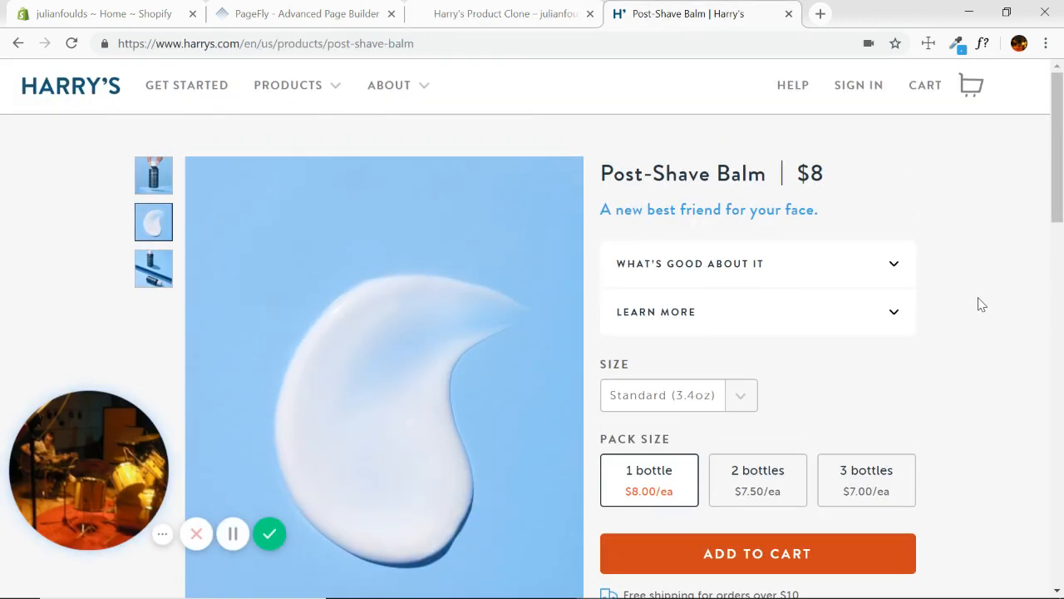
drag(603, 179, 833, 176)
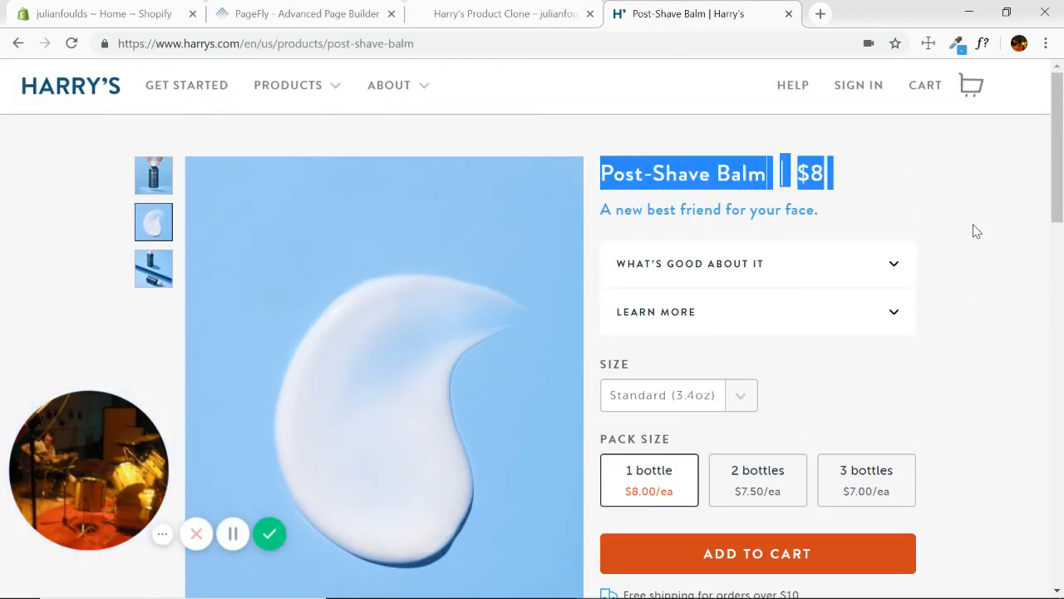
click(608, 215)
drag(608, 215, 843, 228)
click(1008, 296)
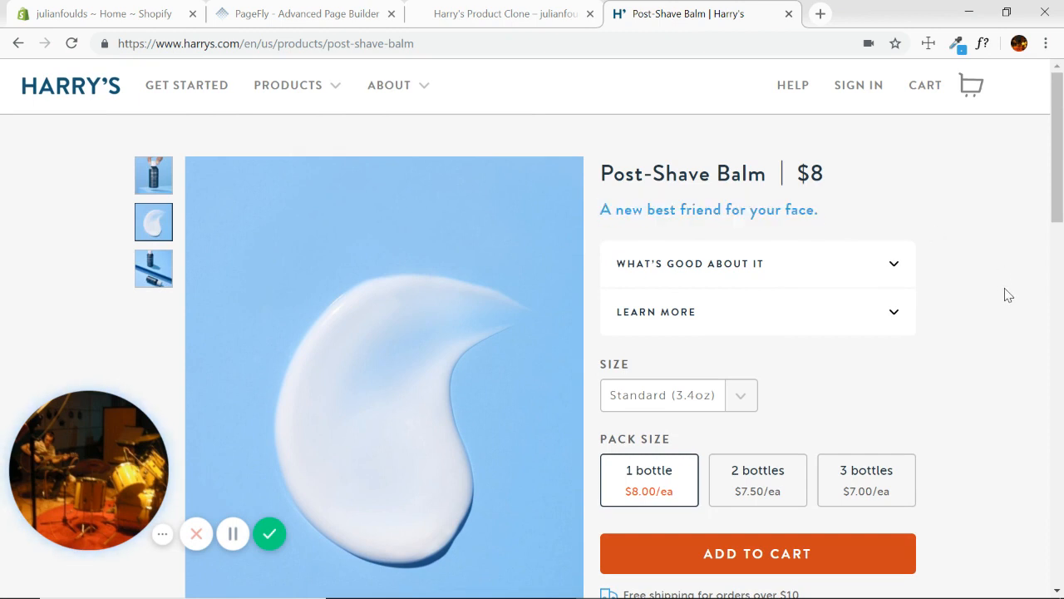
click(502, 15)
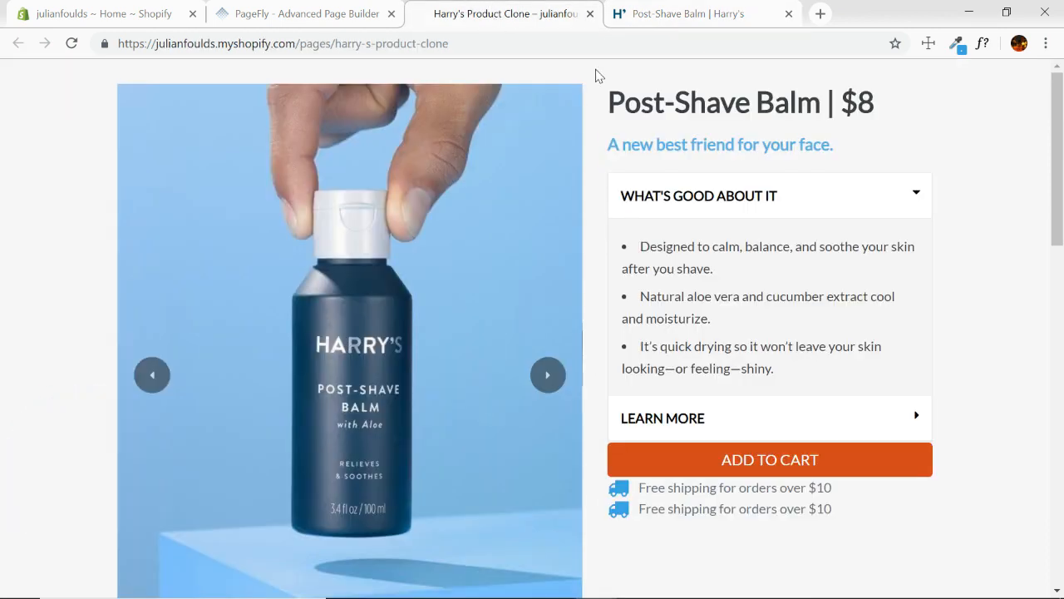
click(914, 200)
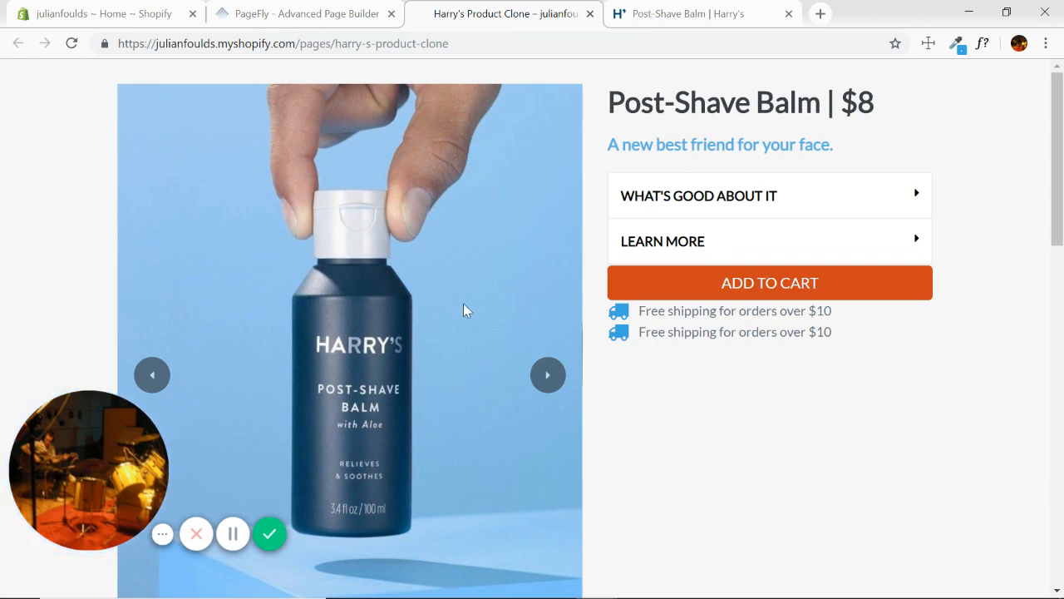
Step: Compare the live clone's image gallery and ADD TO CART area with those on Harry's page
scroll(557, 291, down, 2)
scroll(582, 312, up, 2)
scroll(582, 386, down, 1)
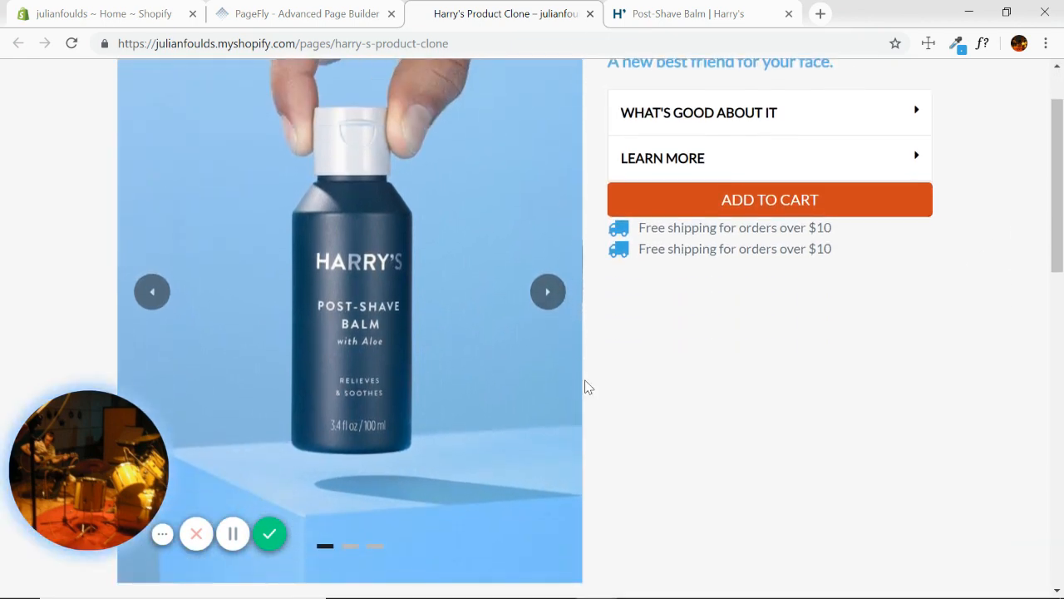
click(678, 18)
scroll(707, 202, down, 2)
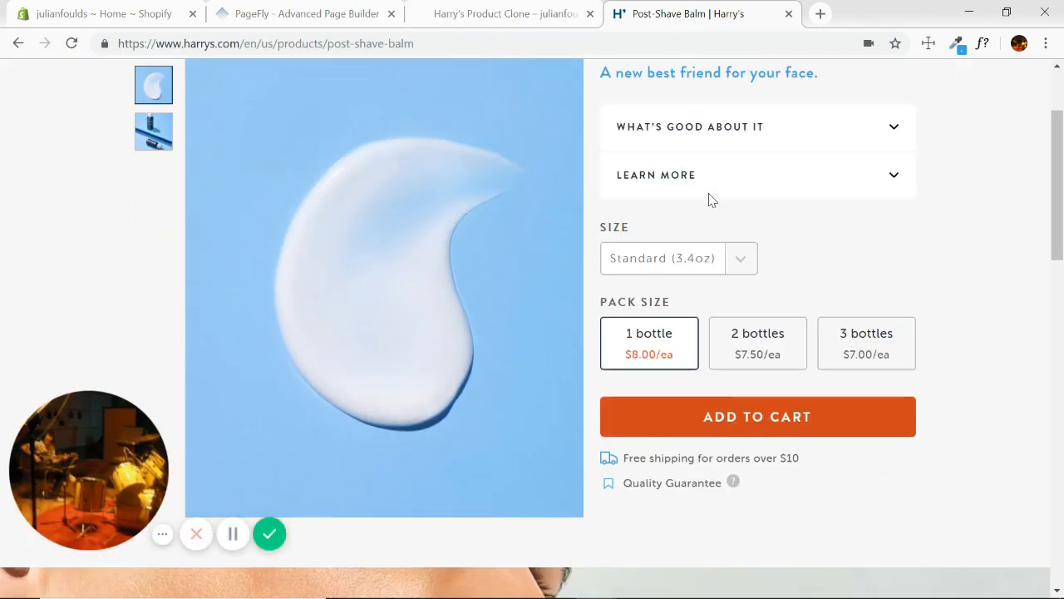
scroll(709, 200, up, 1)
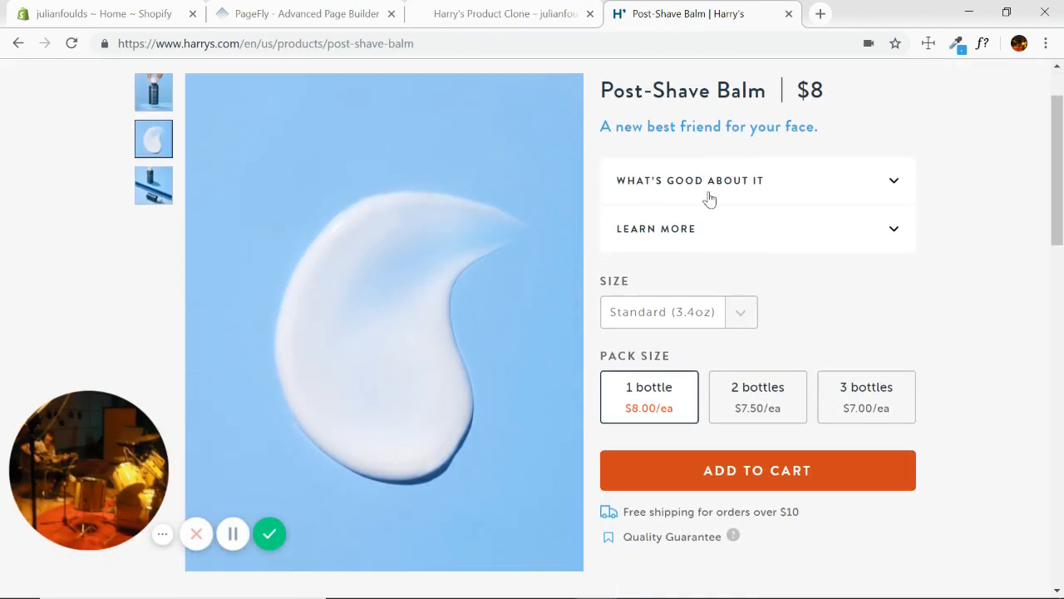
Step: Step through the live clone's product image slides and return to the first one
click(508, 22)
click(549, 292)
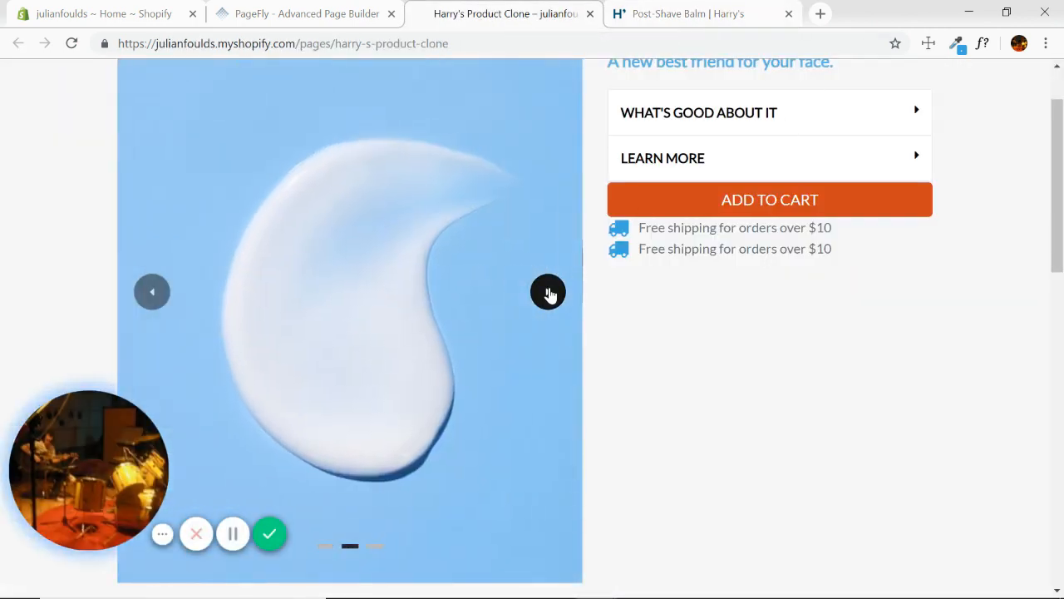
click(549, 293)
click(150, 294)
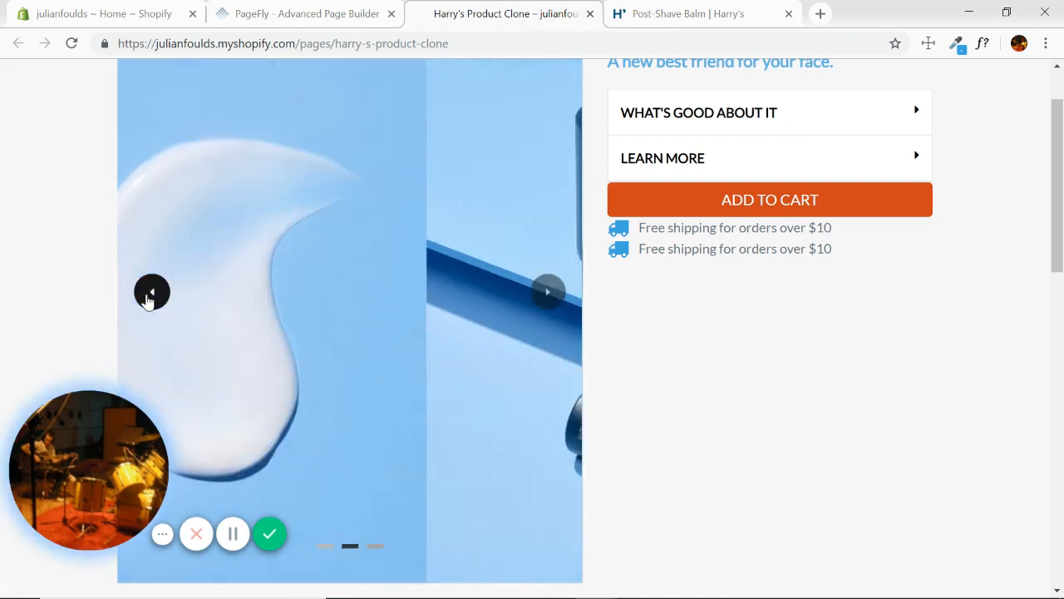
click(150, 295)
scroll(989, 406, up, 1)
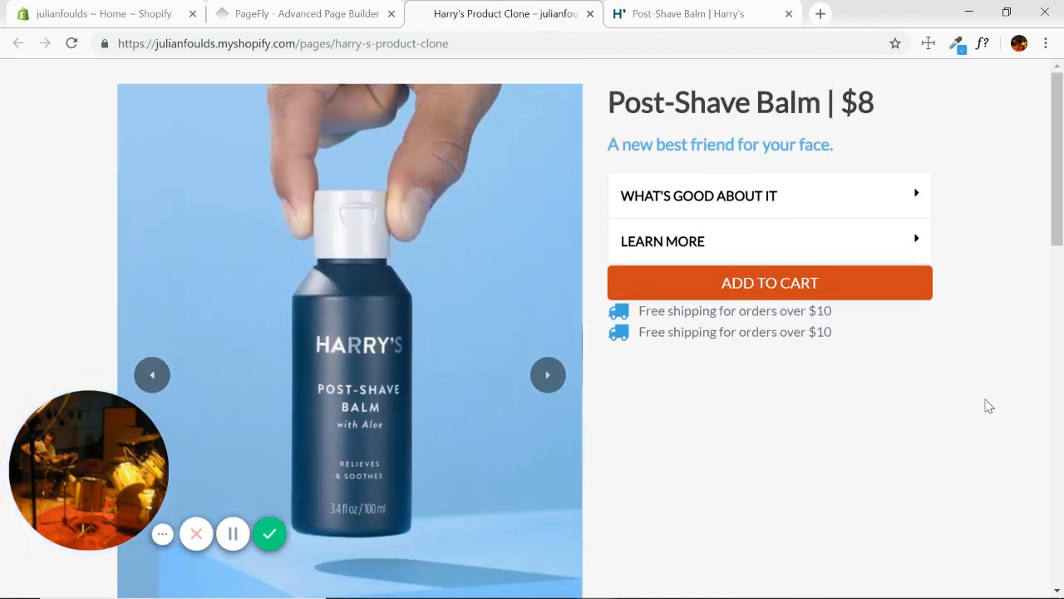
Step: Review the live clone's title and tagline and test expanding the WHAT'S GOOD ABOUT IT and LEARN MORE sections
drag(609, 106, 903, 105)
click(826, 152)
click(917, 197)
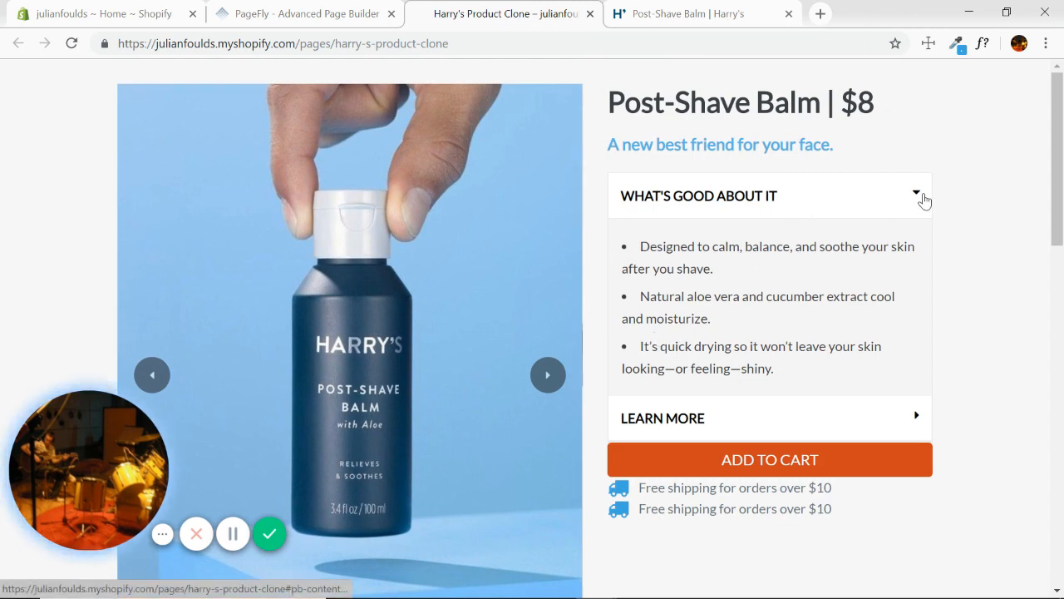
click(919, 199)
click(916, 243)
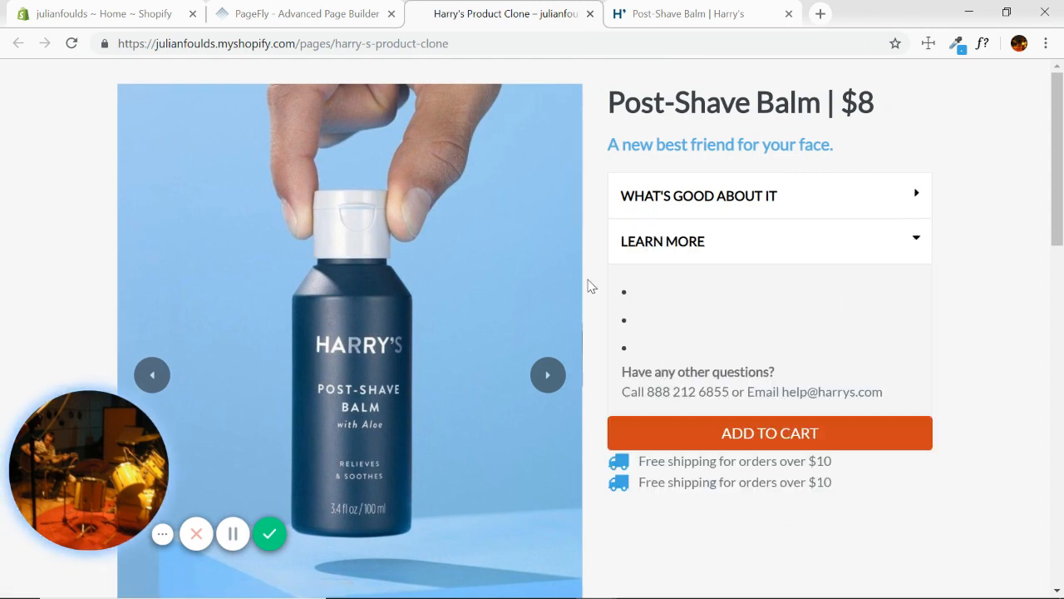
Step: Examine the questions heading and contact line inside the expanded LEARN MORE section, and the area below it
drag(622, 374, 790, 375)
drag(623, 392, 879, 387)
click(982, 372)
scroll(993, 349, down, 1)
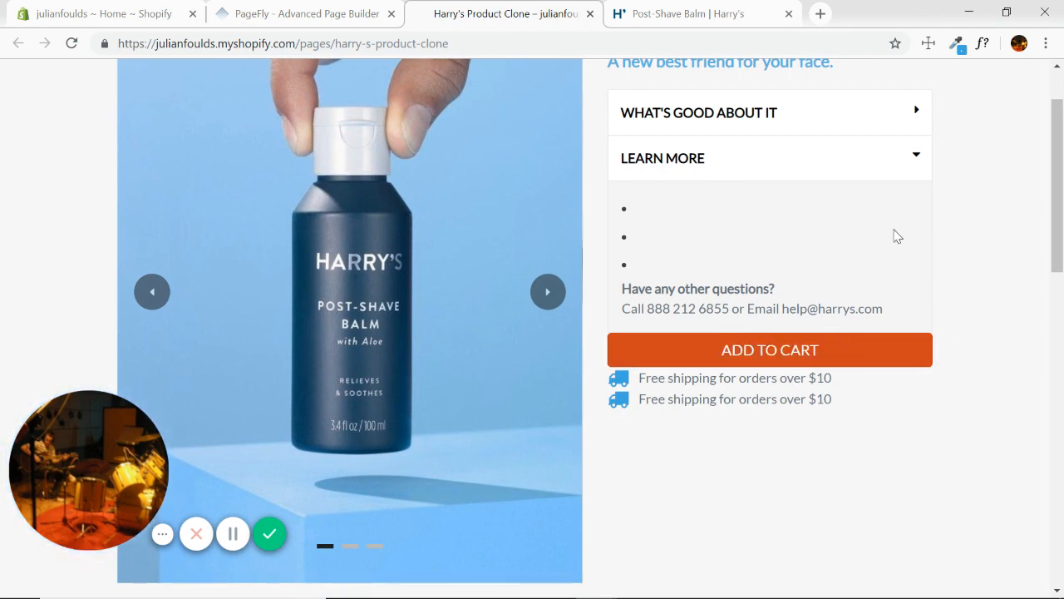
Step: Collapse LEARN MORE on the live clone and compare the spacing around ADD TO CART with Harry's page
click(907, 158)
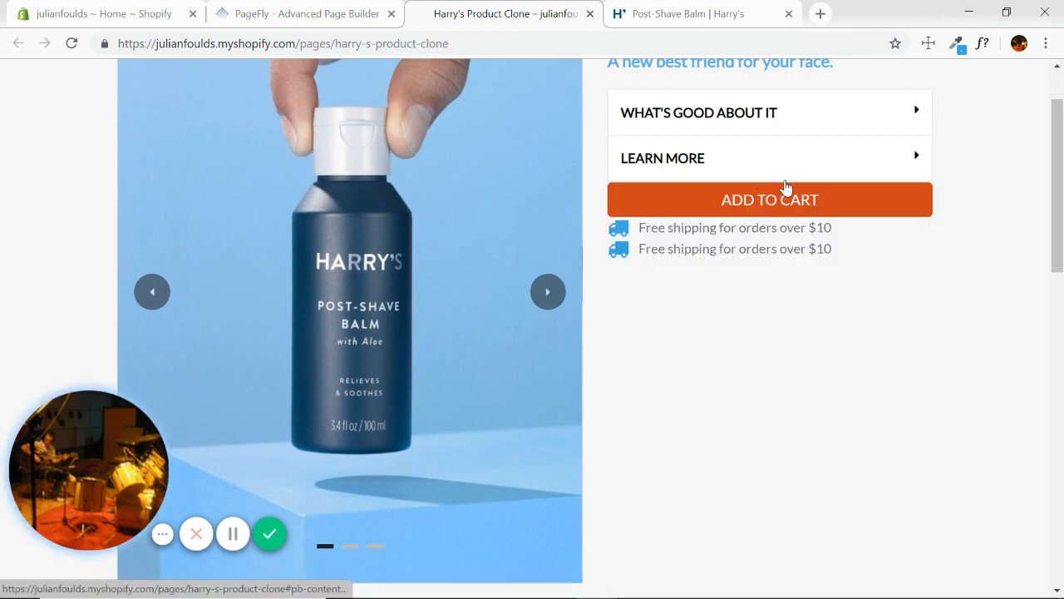
click(704, 14)
scroll(761, 358, down, 1)
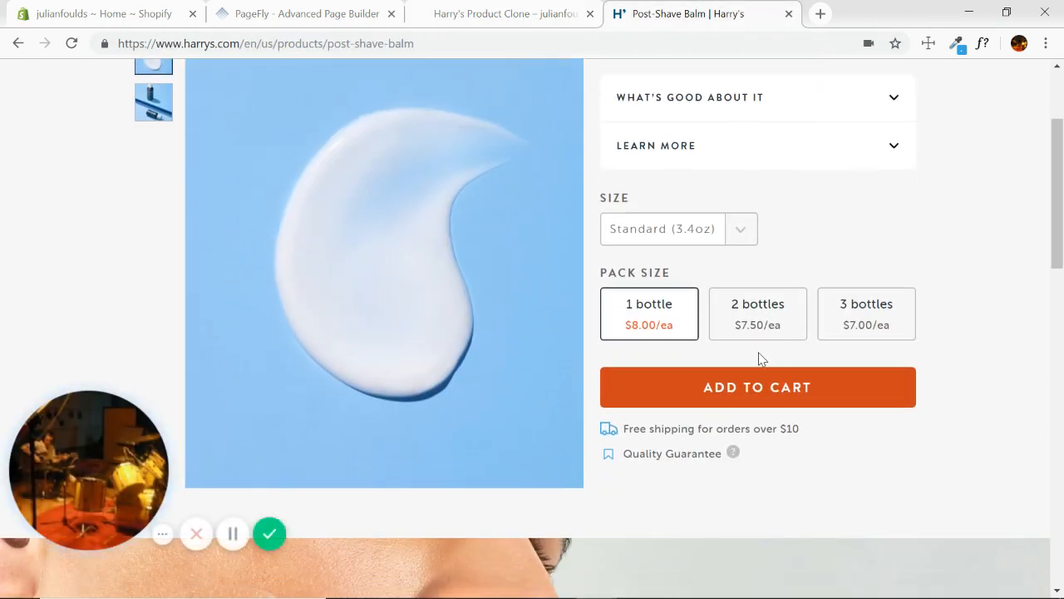
click(470, 13)
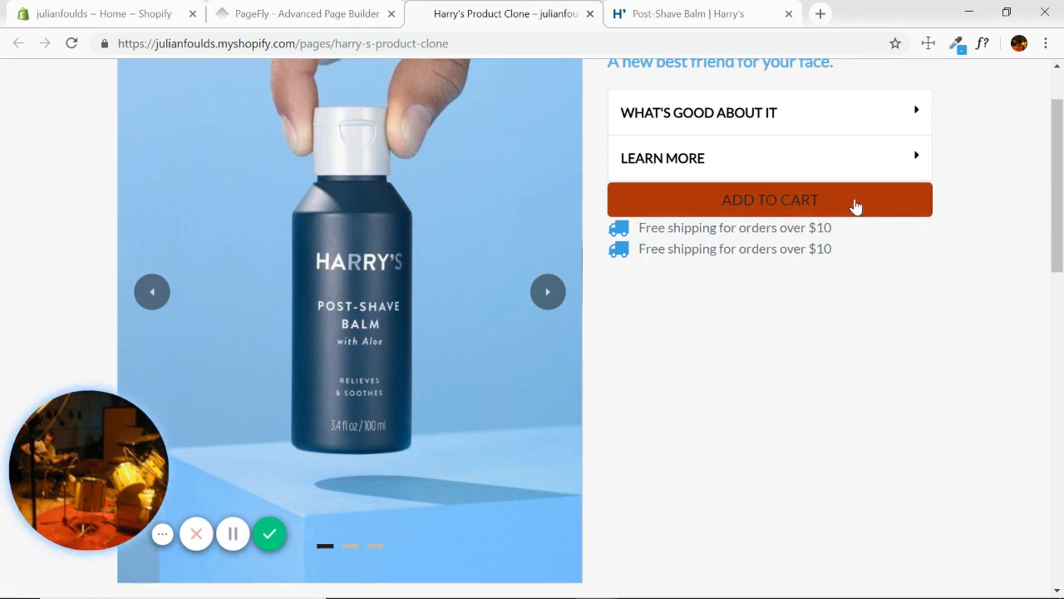
scroll(987, 397, up, 1)
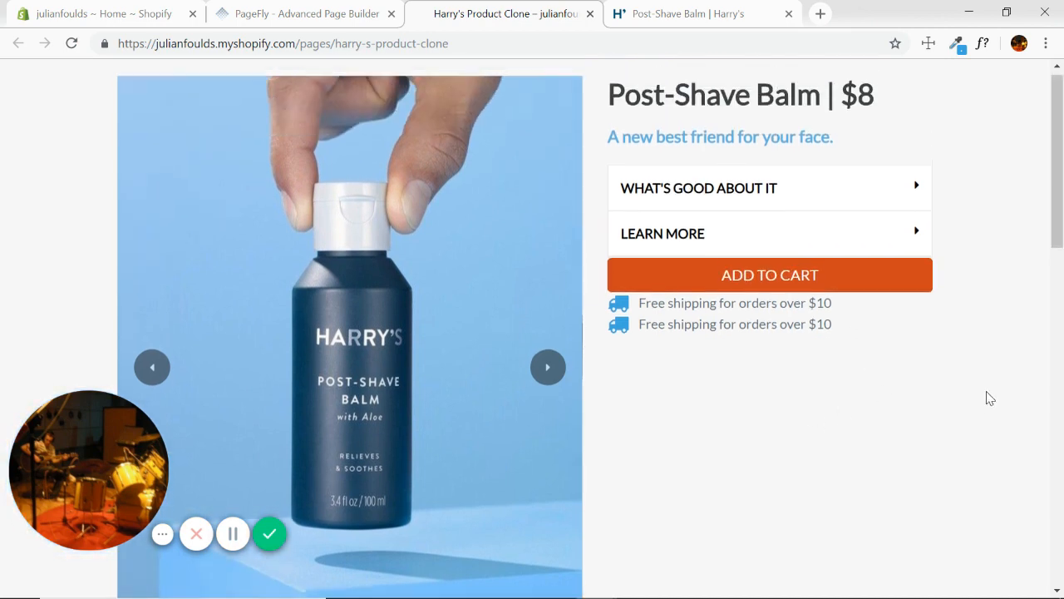
Step: Review the live clone's area below the shipping lines and its SOOTHE THINGS OVER and NATURAL HYDRATION sections
drag(614, 340, 965, 371)
click(1007, 333)
scroll(990, 290, down, 3)
scroll(990, 249, down, 8)
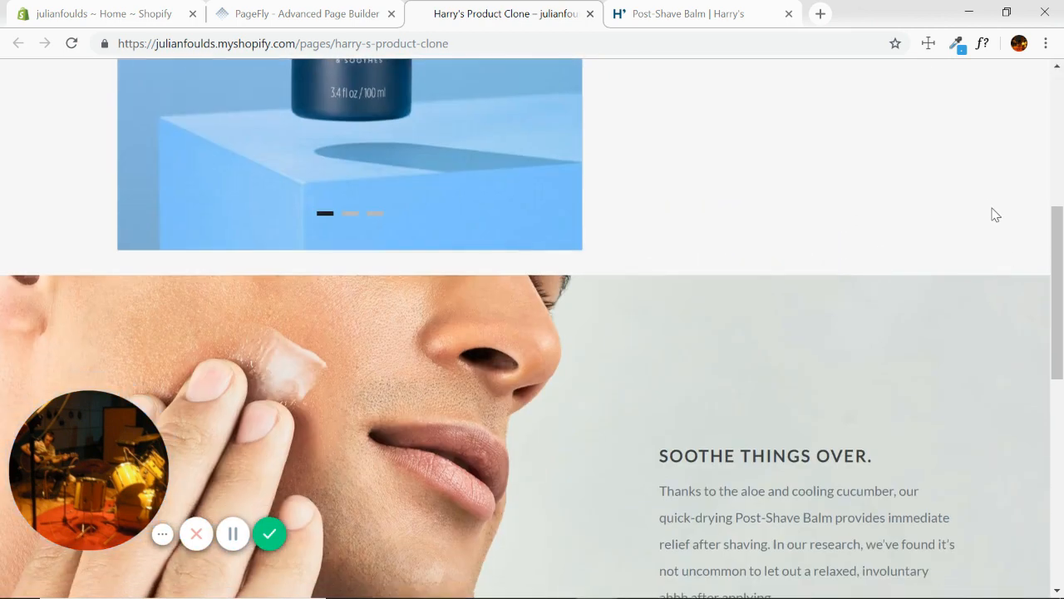
scroll(959, 209, down, 3)
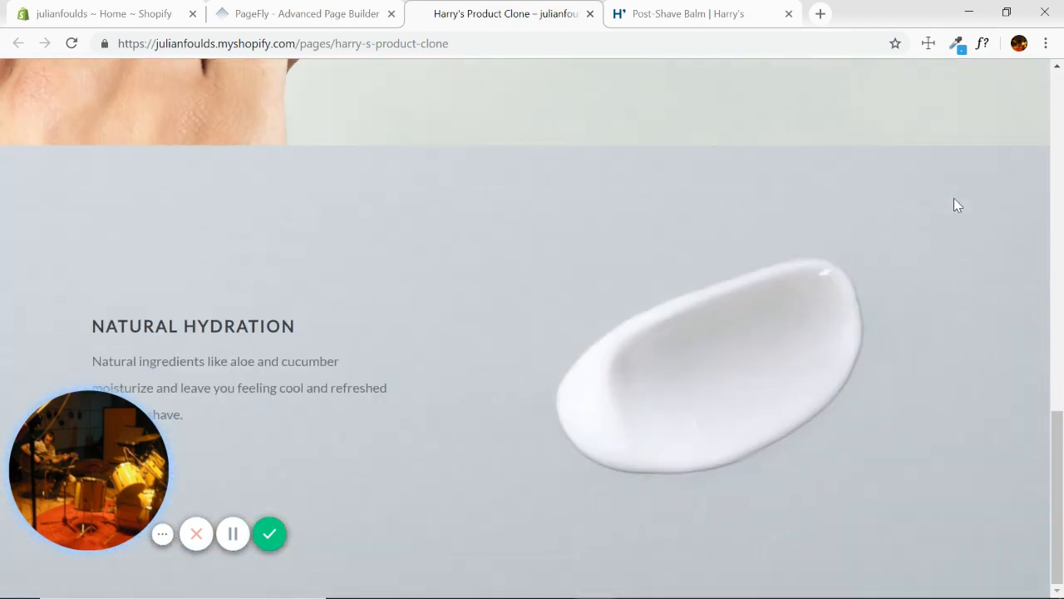
scroll(887, 392, up, 6)
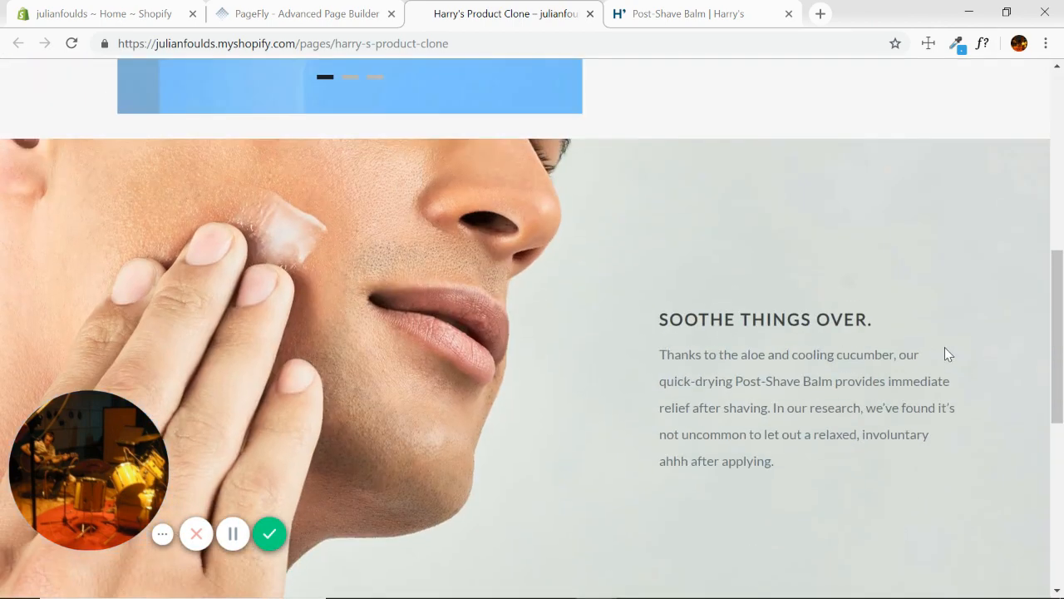
scroll(945, 352, down, 1)
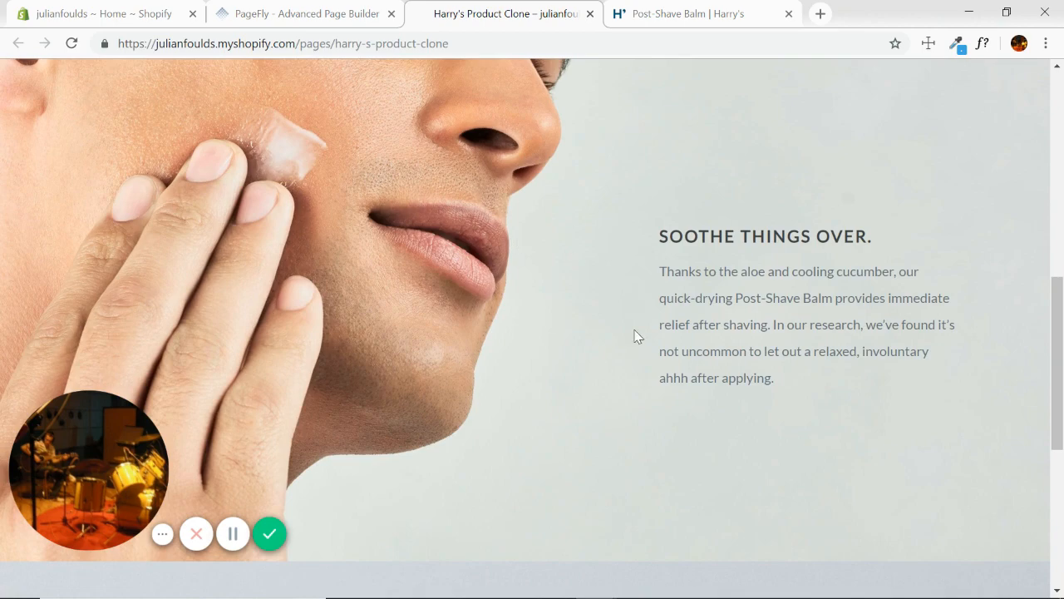
scroll(654, 325, up, 2)
scroll(654, 321, down, 2)
scroll(637, 316, up, 5)
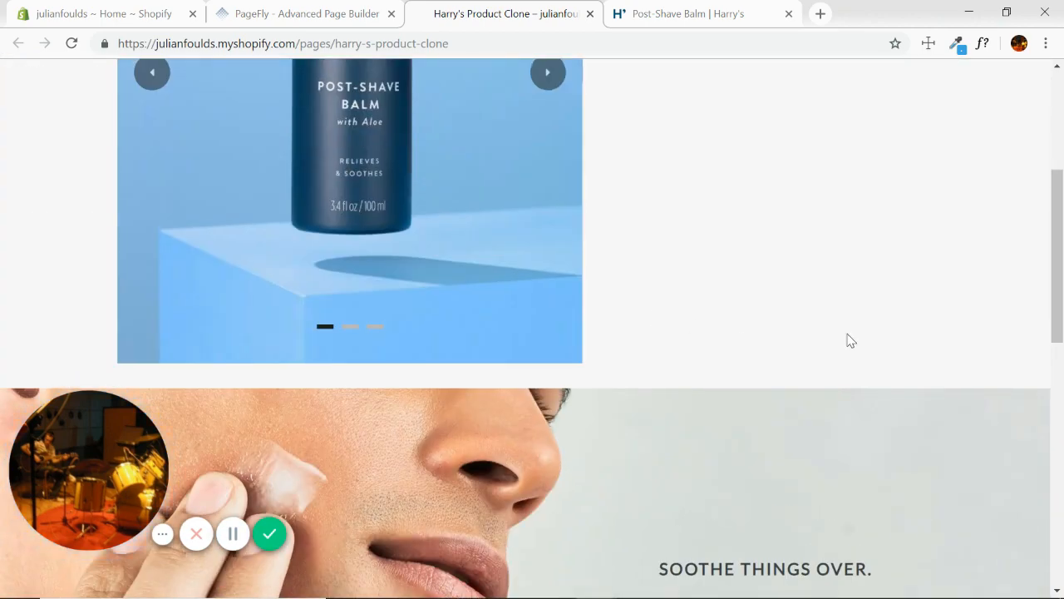
scroll(850, 340, down, 4)
scroll(583, 380, down, 5)
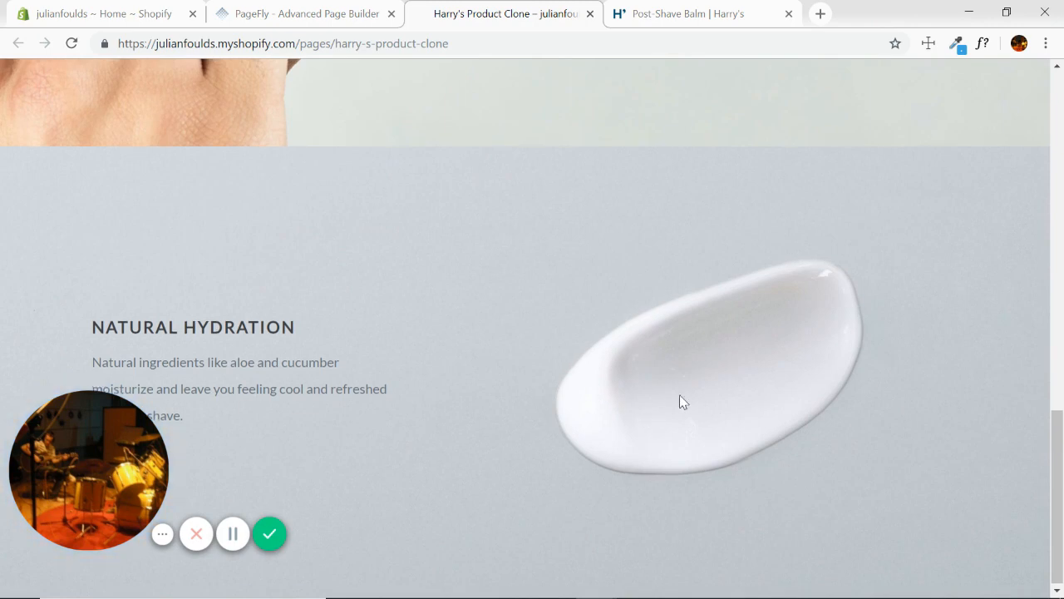
scroll(679, 399, up, 14)
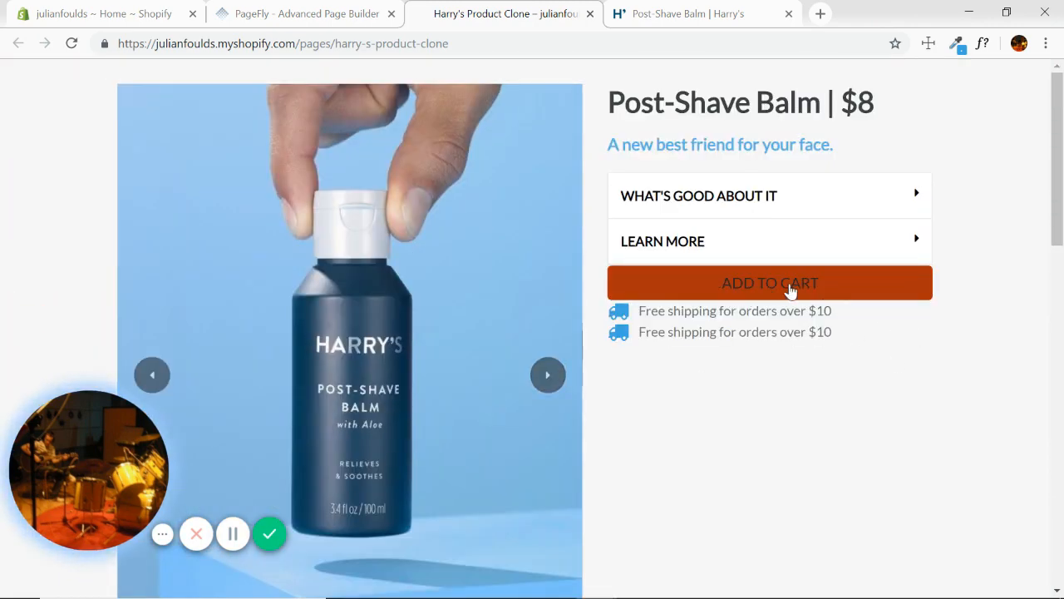
Step: Close the live clone and, in the PageFly editor, set the ADD TO CART block's top and bottom margins to 5%
click(591, 14)
click(303, 25)
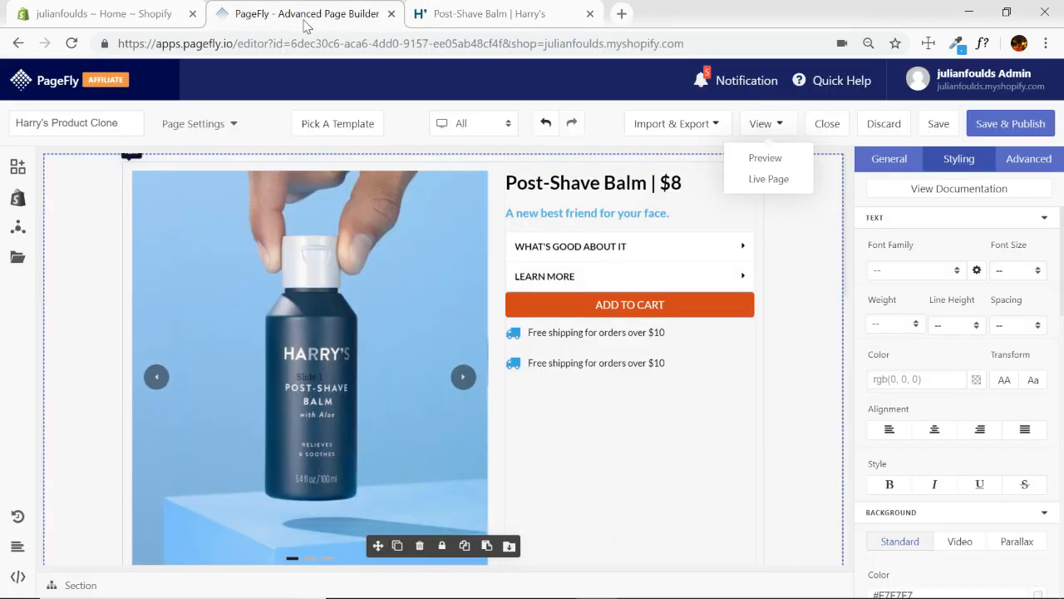
click(724, 313)
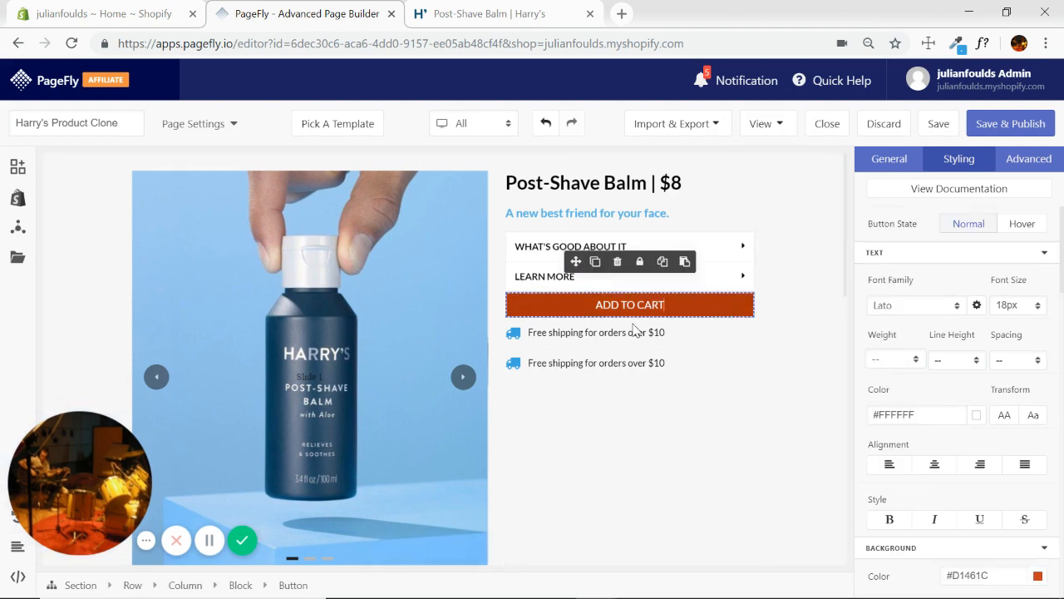
click(240, 584)
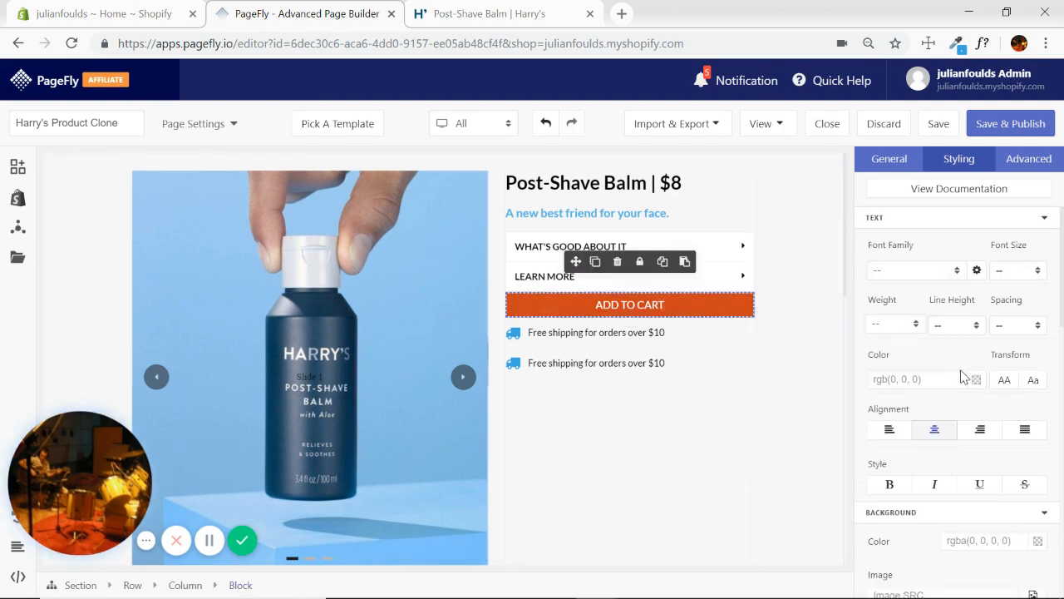
click(1043, 218)
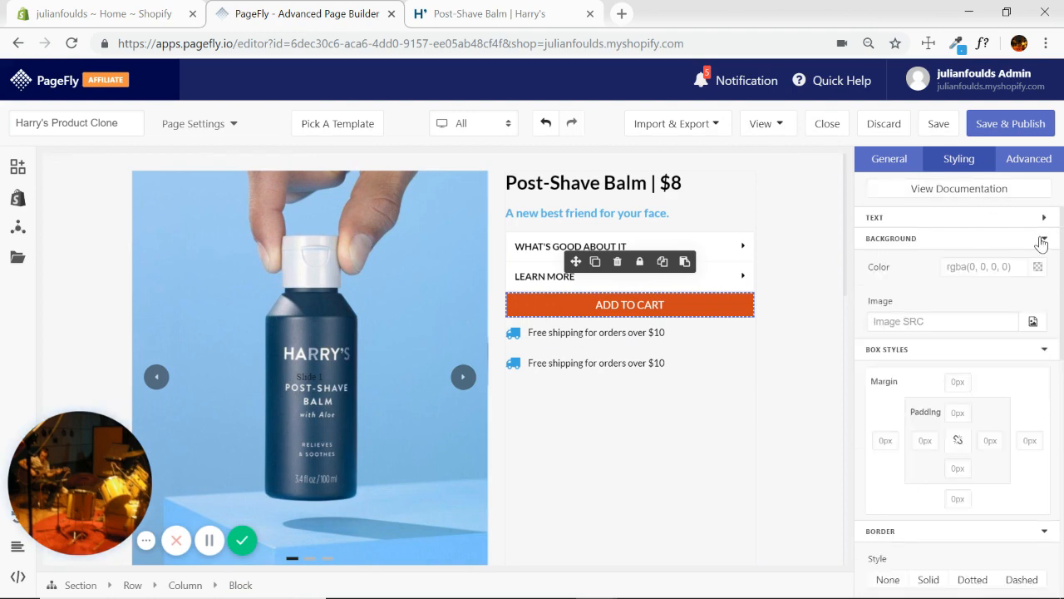
click(1043, 239)
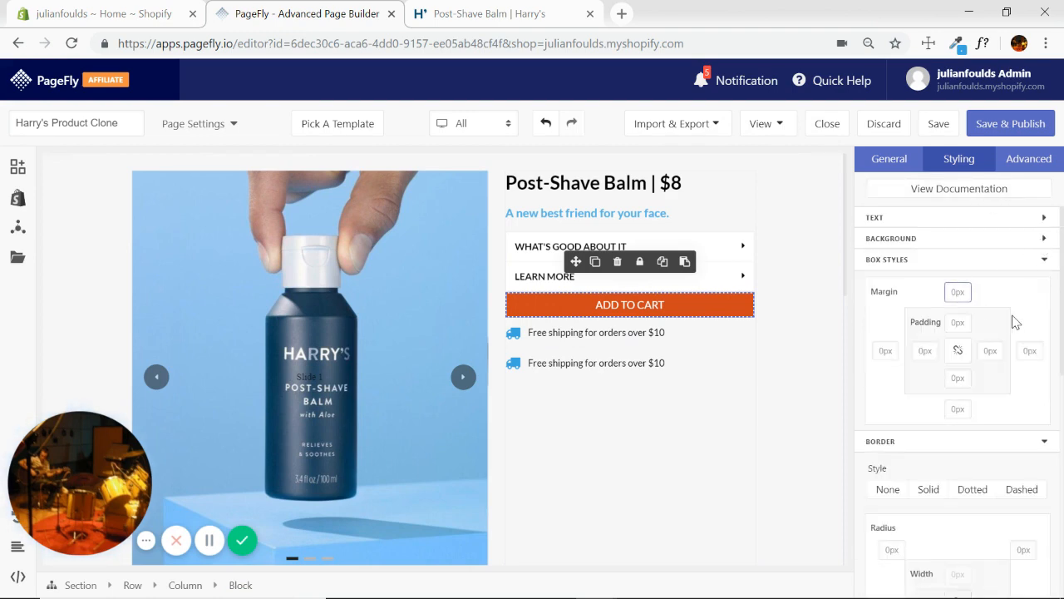
text(5%)
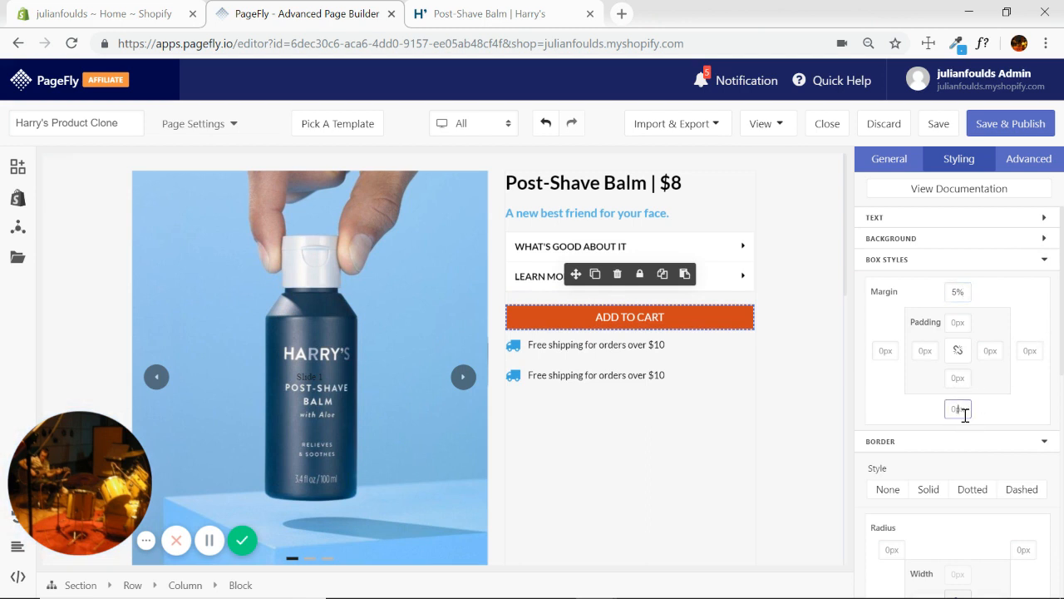
text(5%)
click(833, 344)
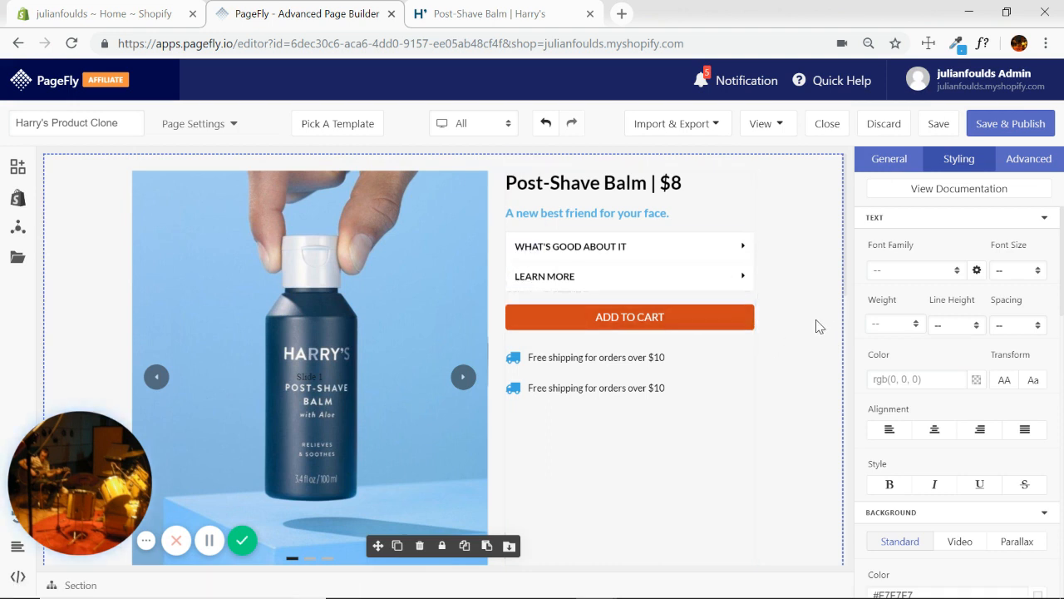
Step: Set the ADD TO CART button's text color in its hover state to white, #FFFFFF
scroll(815, 324, down, 2)
scroll(811, 316, down, 2)
scroll(782, 324, up, 4)
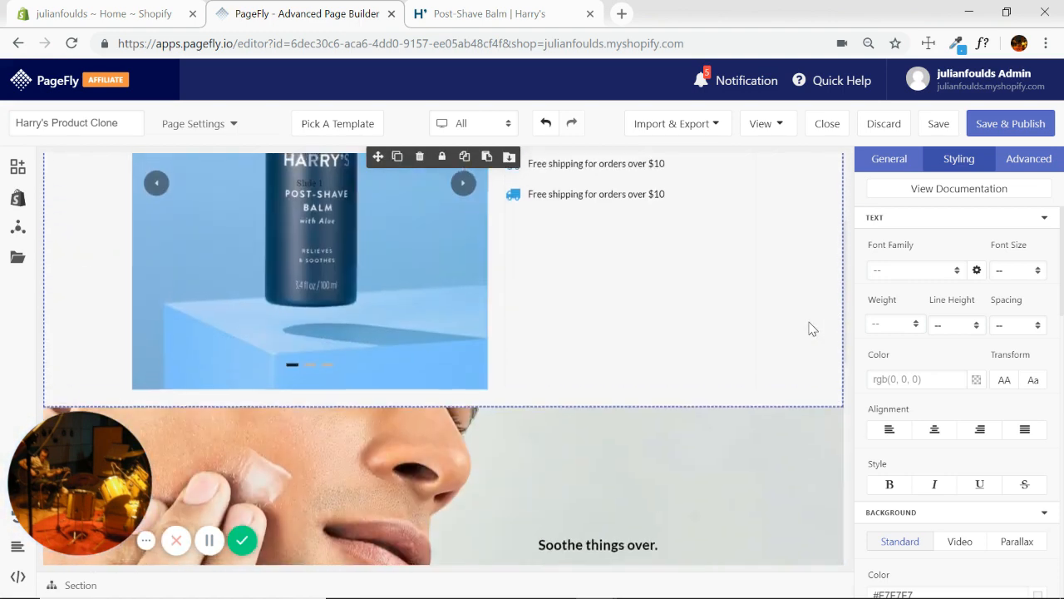
click(678, 324)
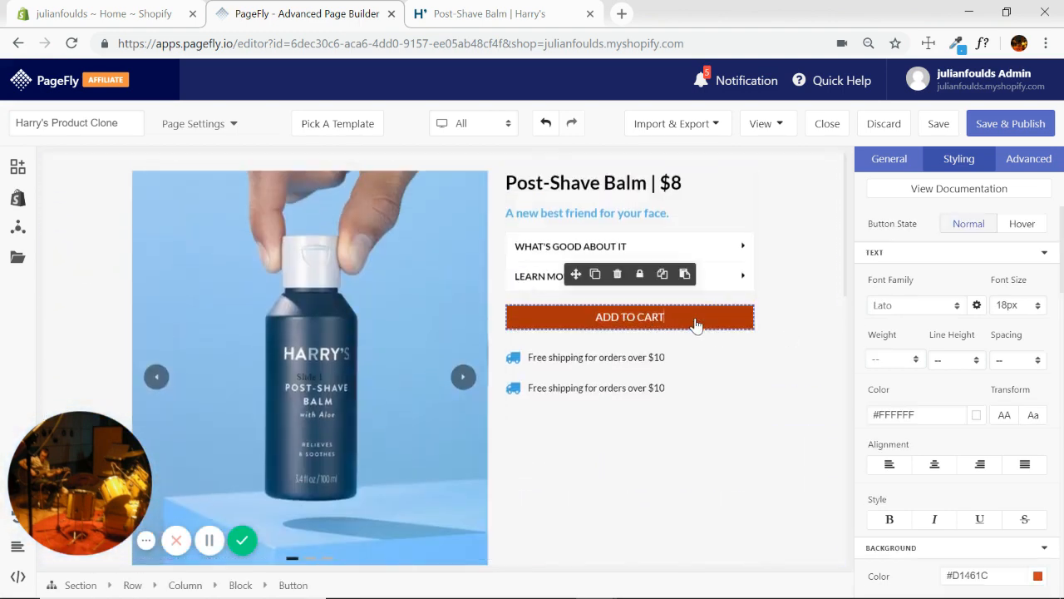
click(1023, 223)
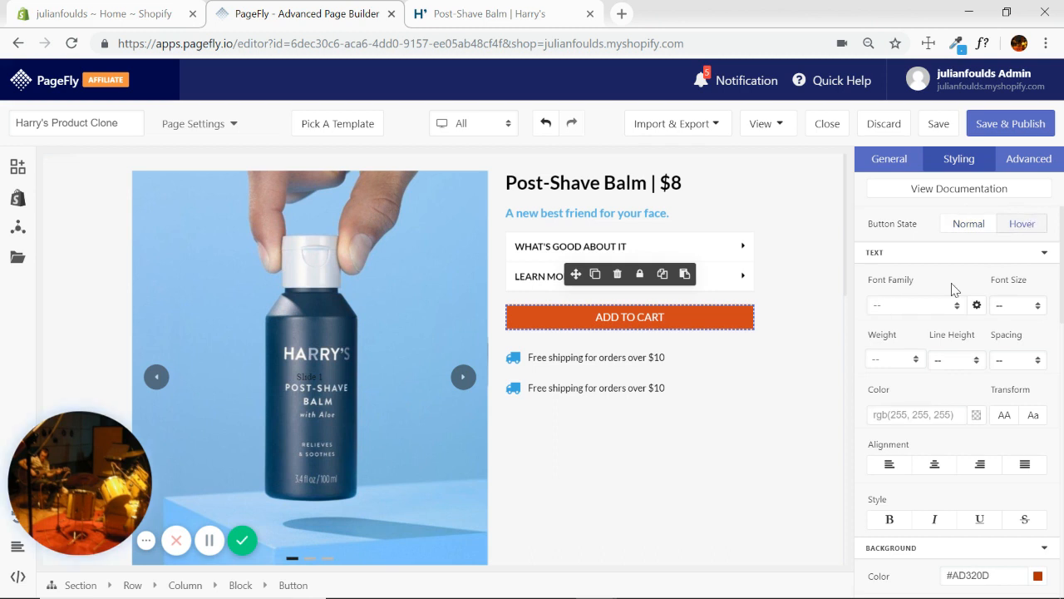
click(977, 415)
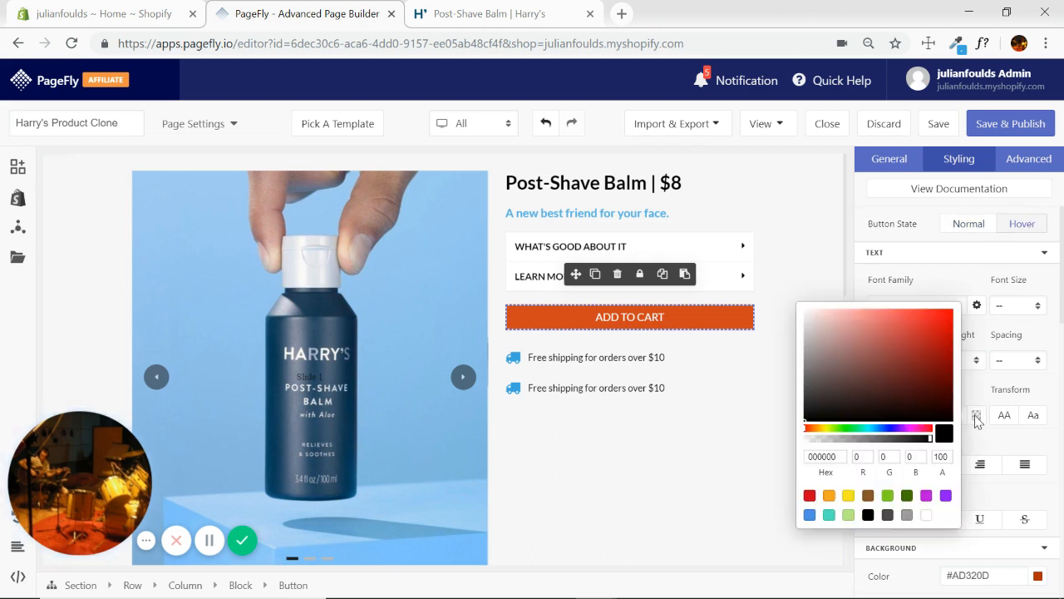
click(928, 518)
click(786, 480)
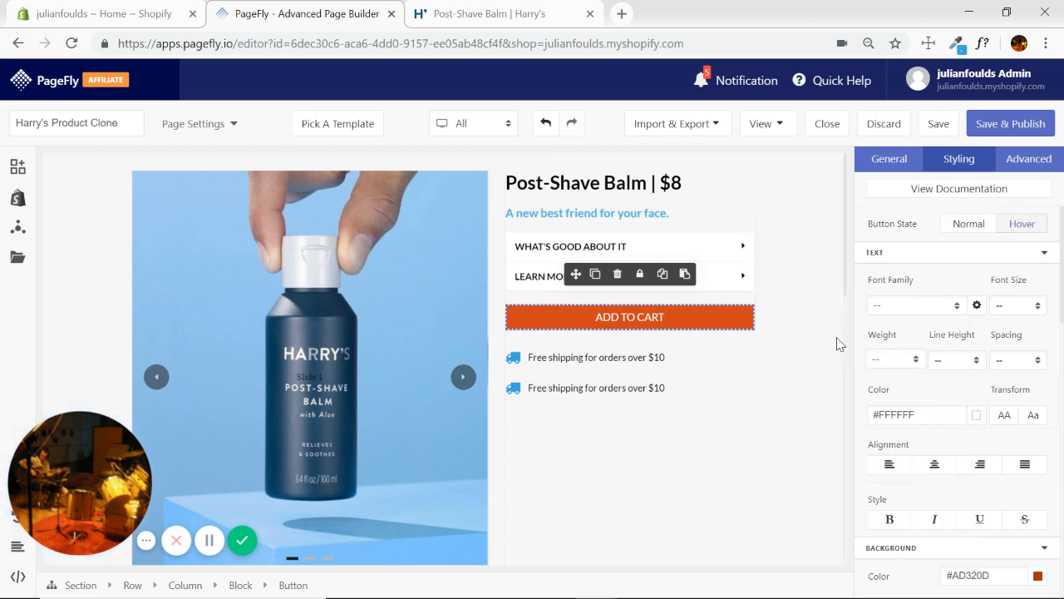
Step: Save and publish the updated page and open its live version
click(1015, 124)
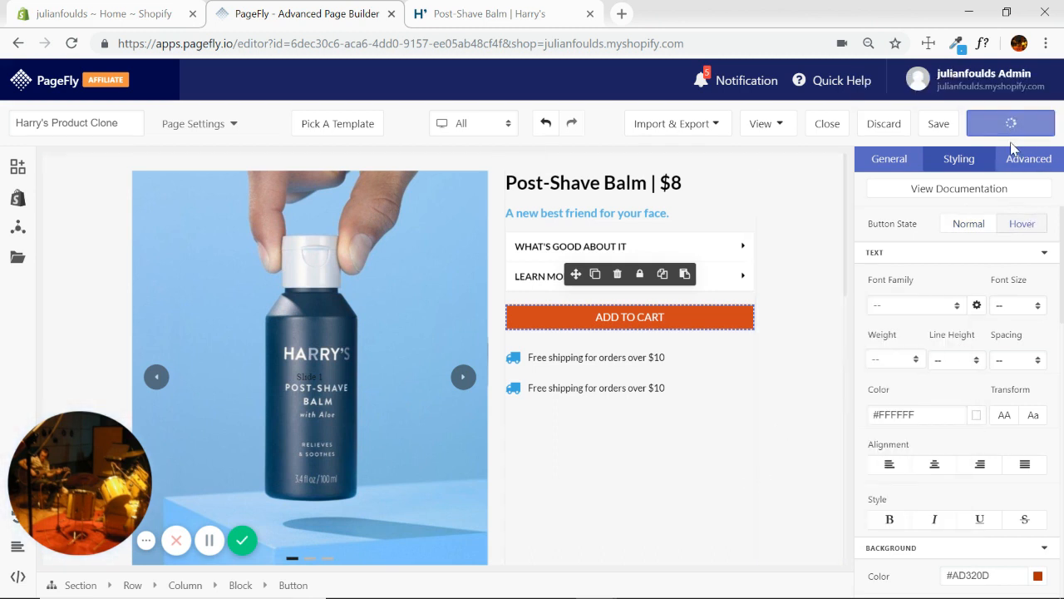
click(780, 125)
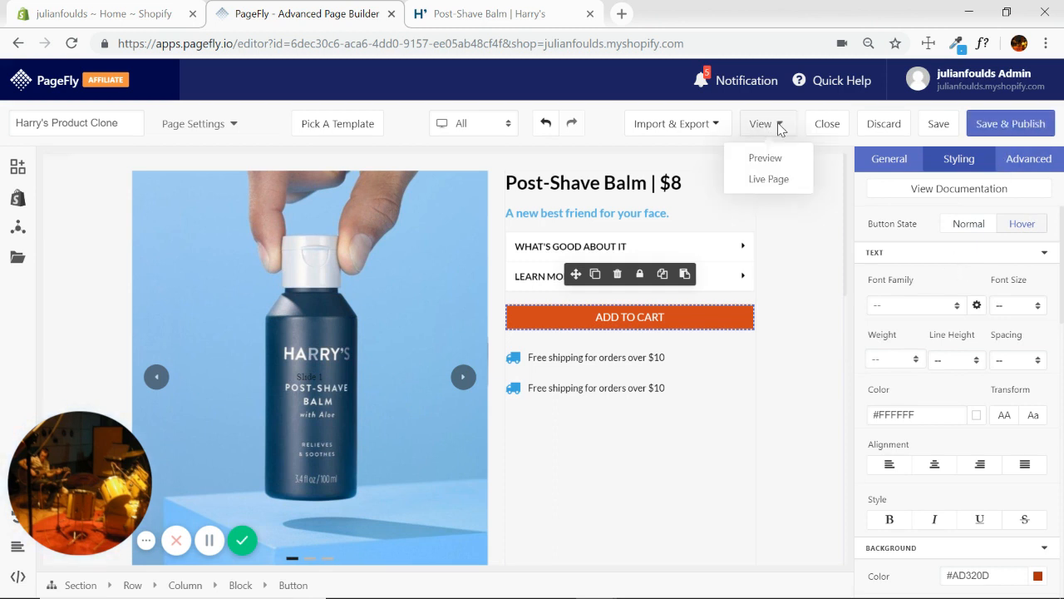
click(769, 179)
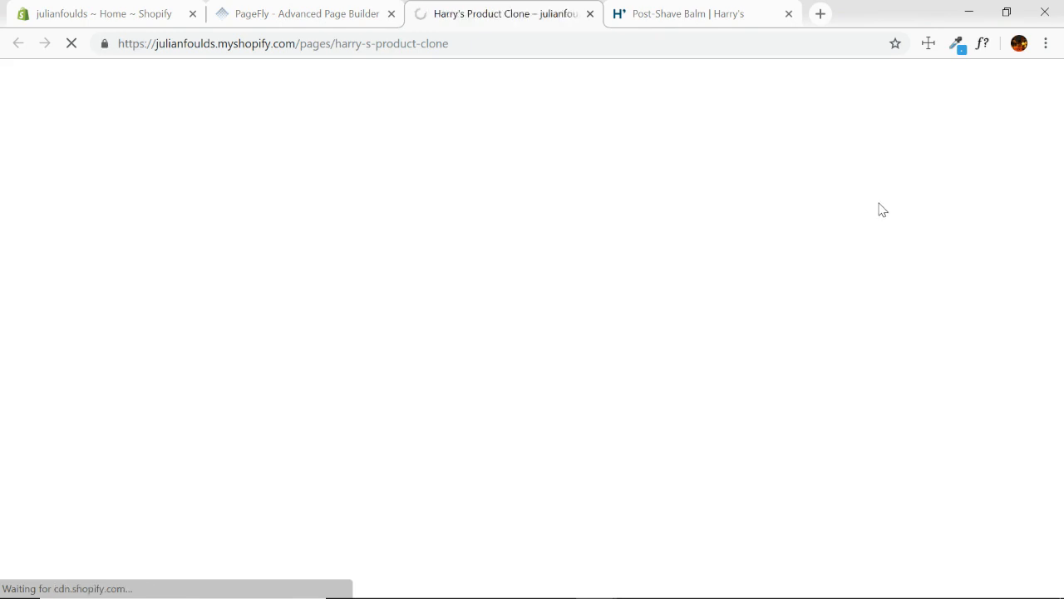
Step: Collapse WHAT'S GOOD ABOUT IT on the live clone and review the ADD TO CART spacing and the sections below
scroll(957, 275, down, 2)
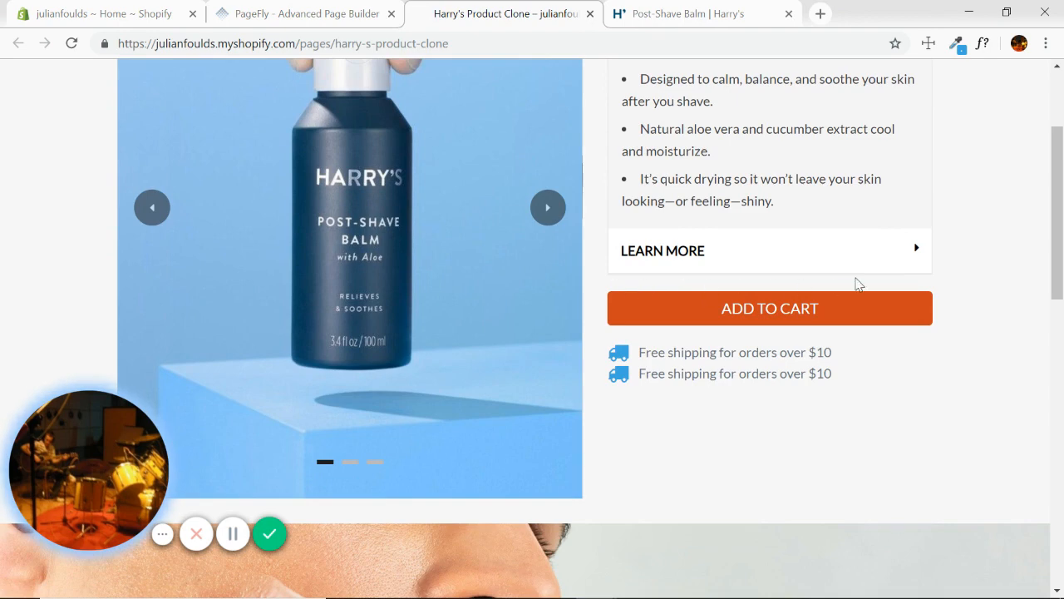
scroll(840, 250, up, 2)
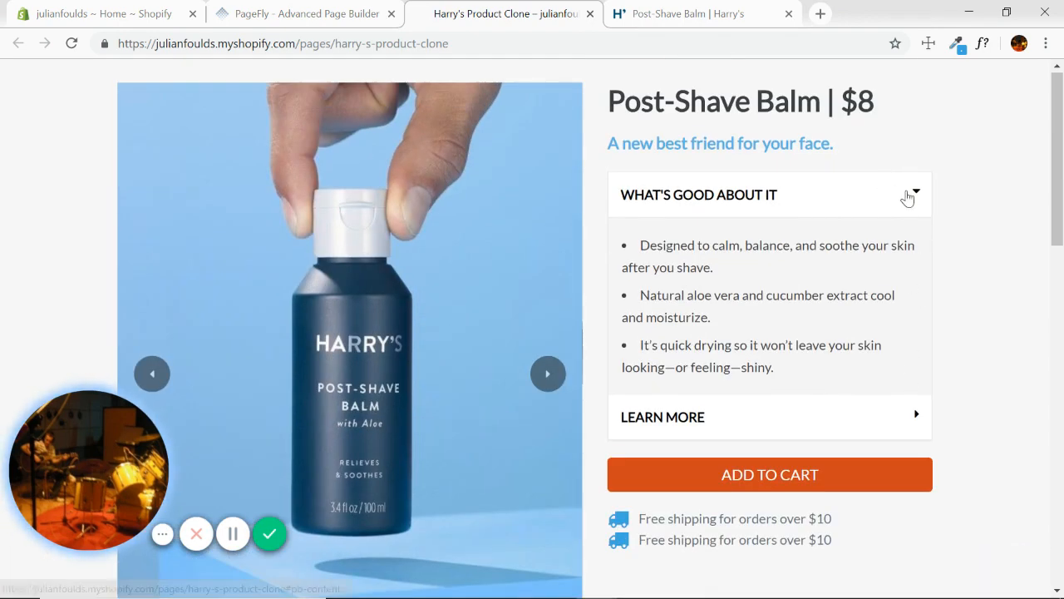
click(908, 197)
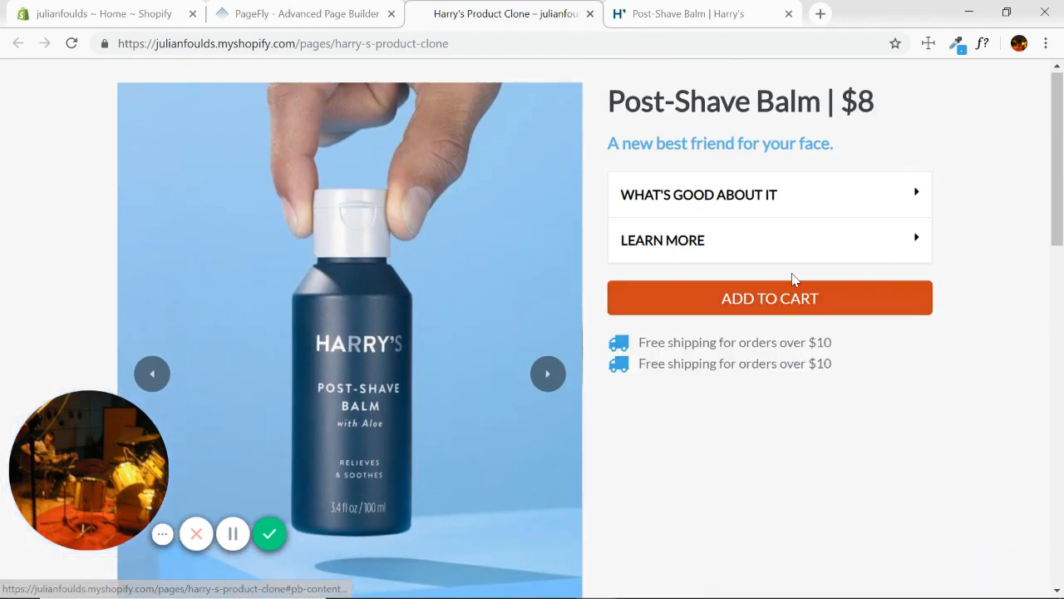
scroll(994, 358, down, 5)
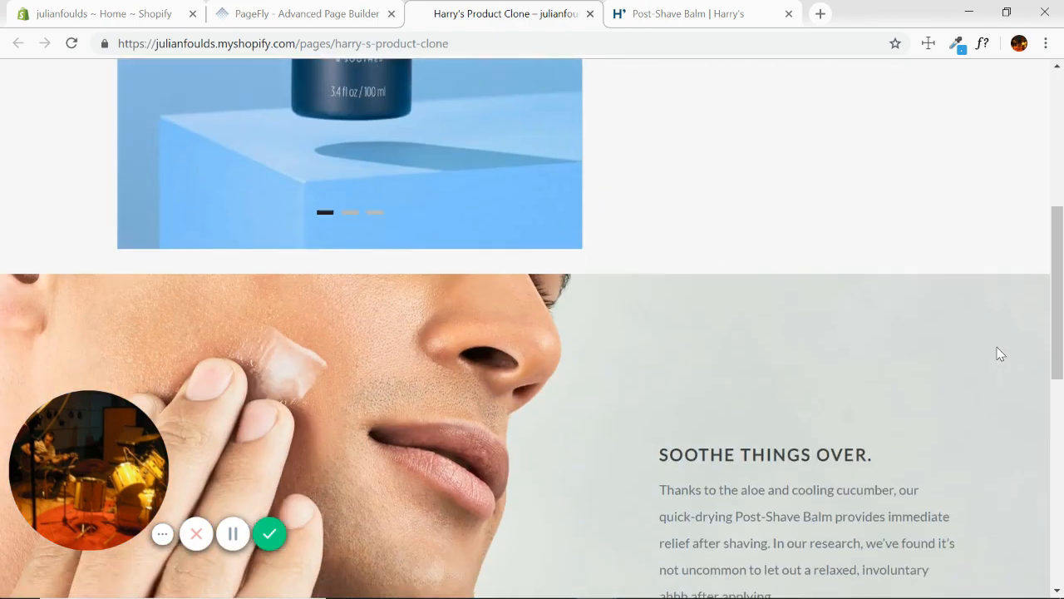
scroll(981, 348, down, 5)
scroll(973, 341, up, 10)
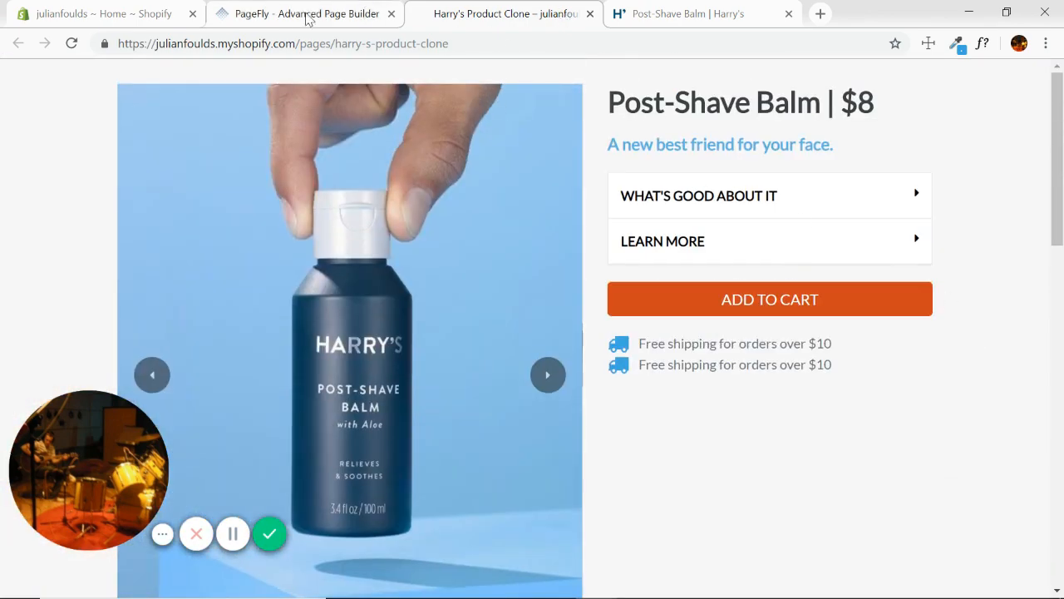
Step: Compare the live clone with Harry's page, close the clone, and return to the PageFly editor
click(704, 22)
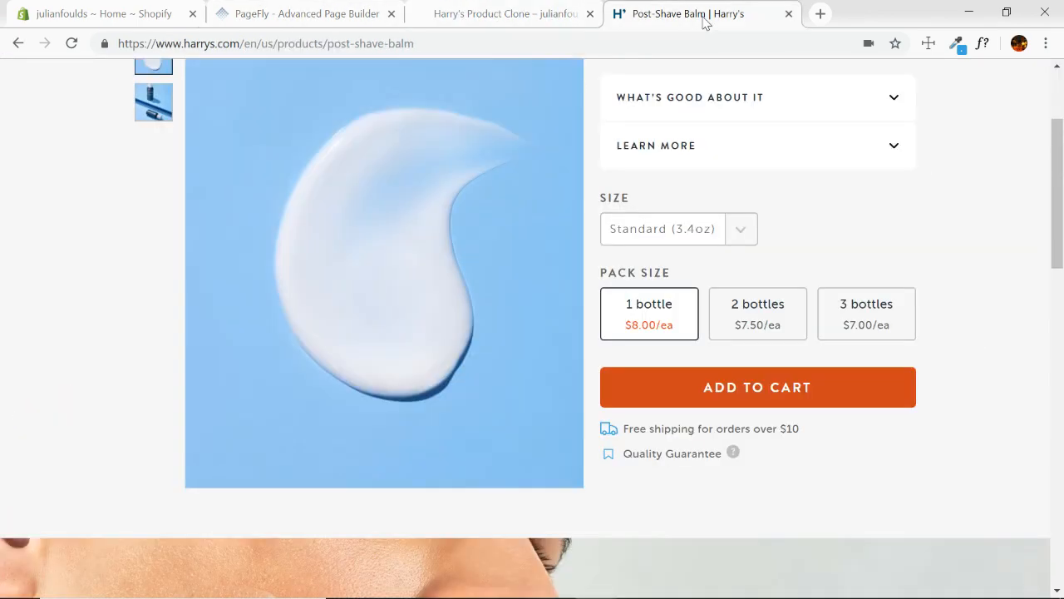
click(527, 19)
click(593, 19)
click(540, 13)
click(352, 18)
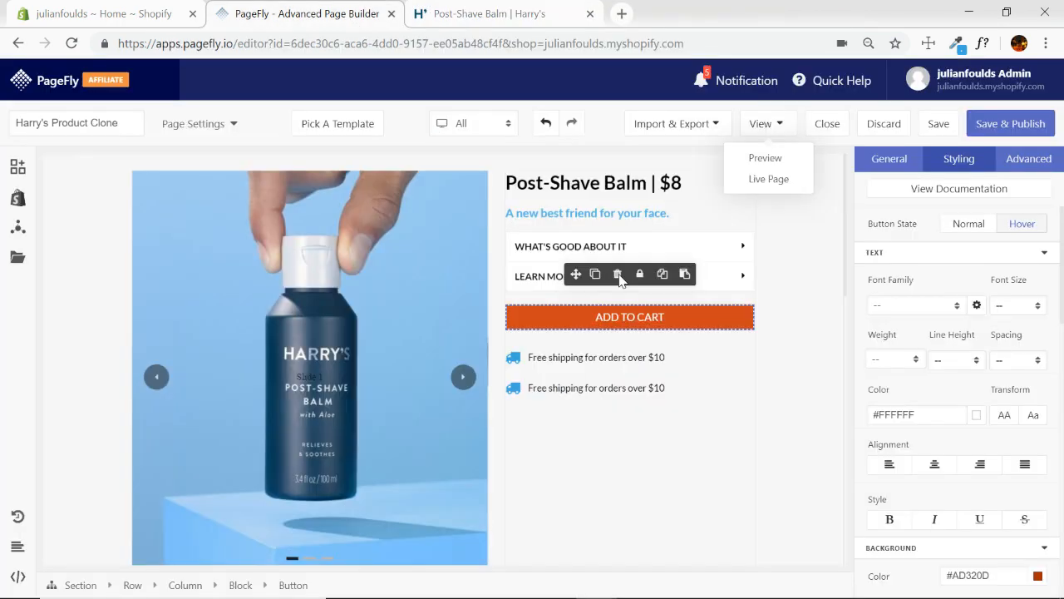
click(826, 184)
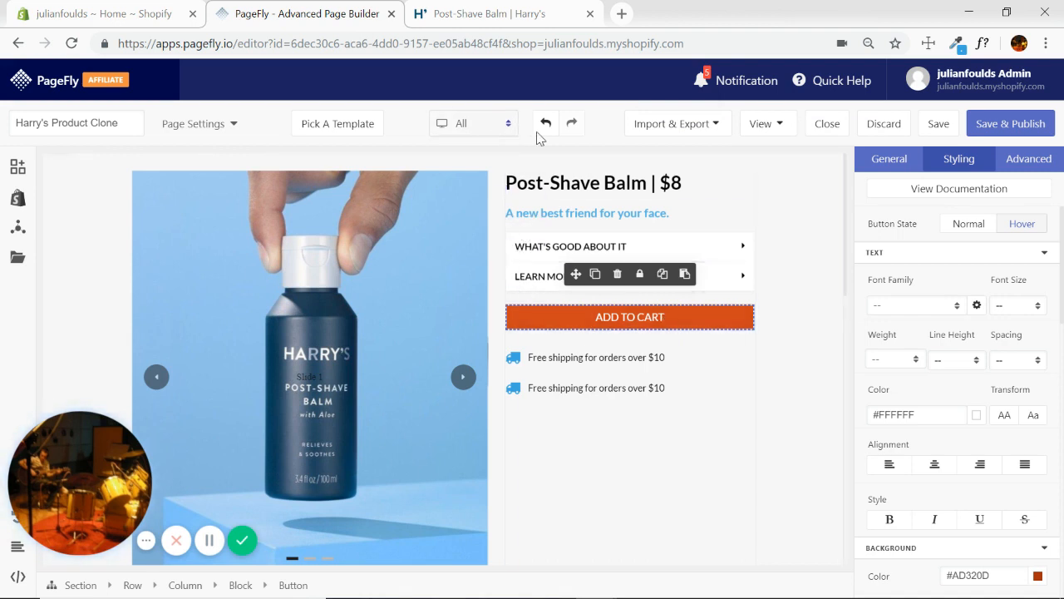
Step: Examine the editor's device view options and look through the page sections from the product area to the lower content
click(507, 127)
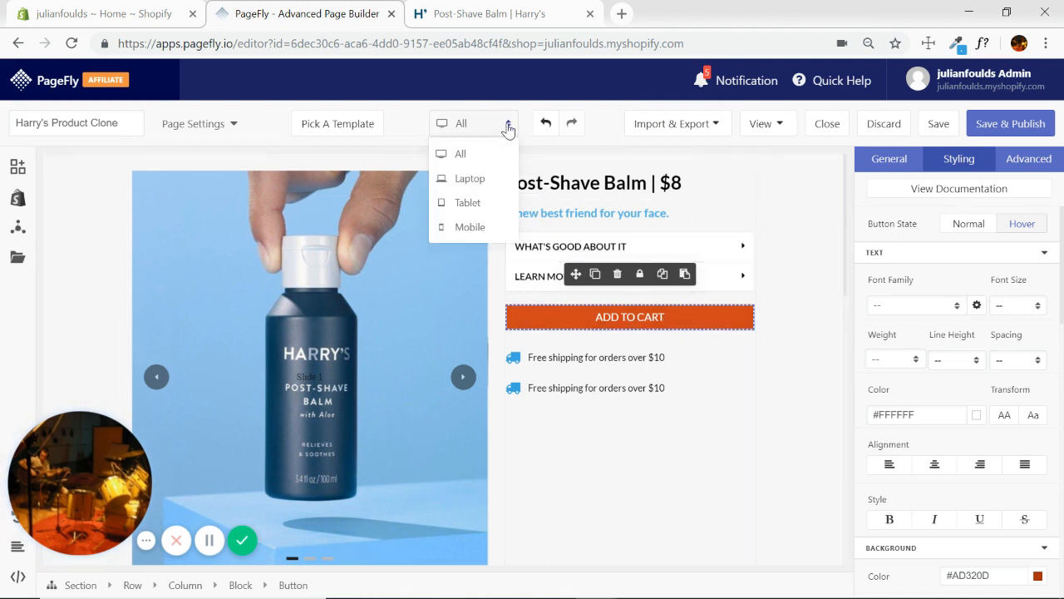
click(507, 126)
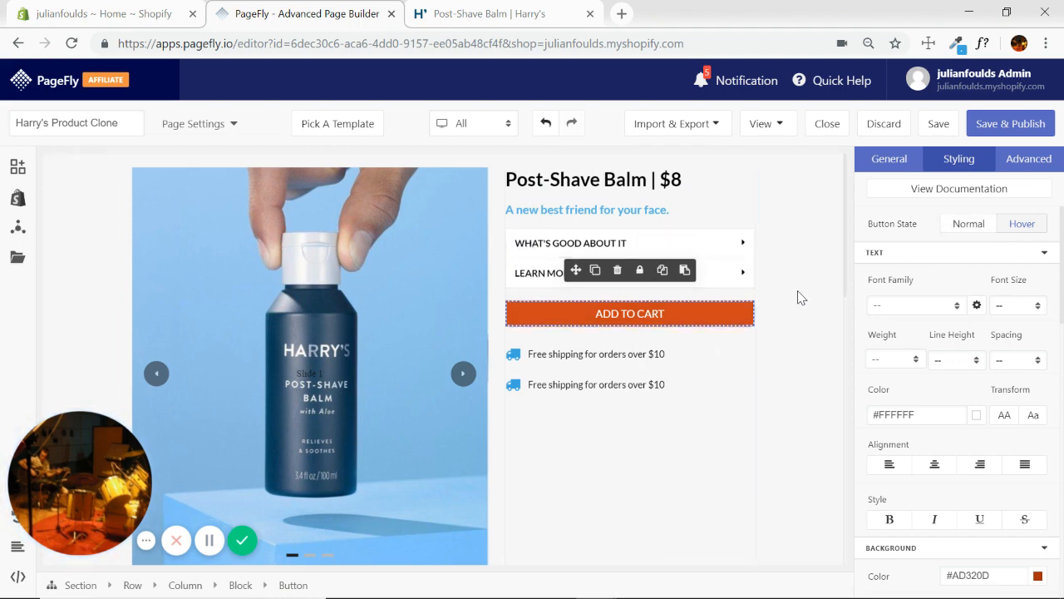
scroll(798, 300, down, 5)
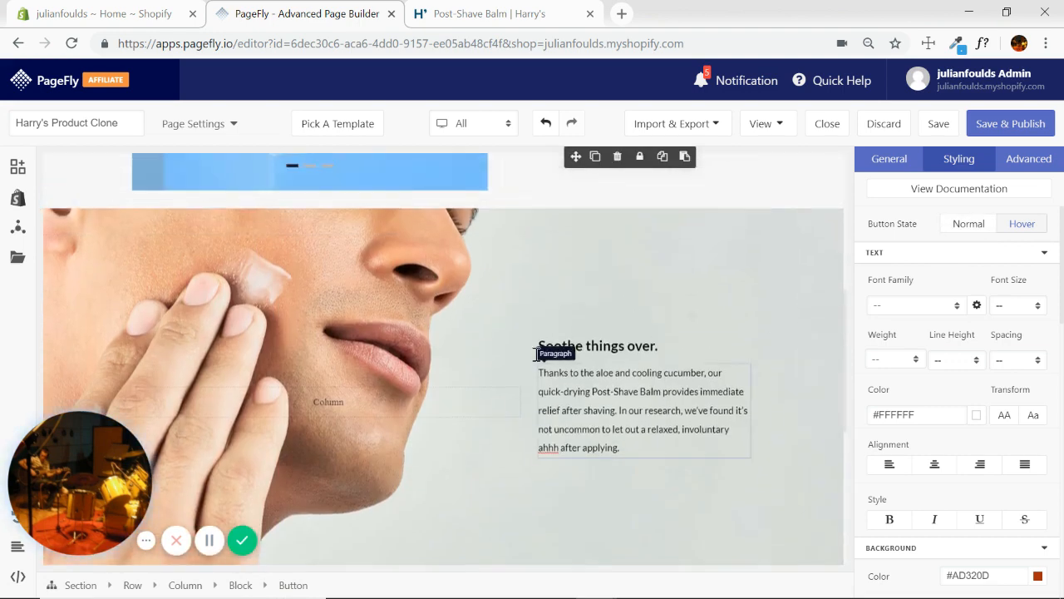
scroll(610, 410, down, 5)
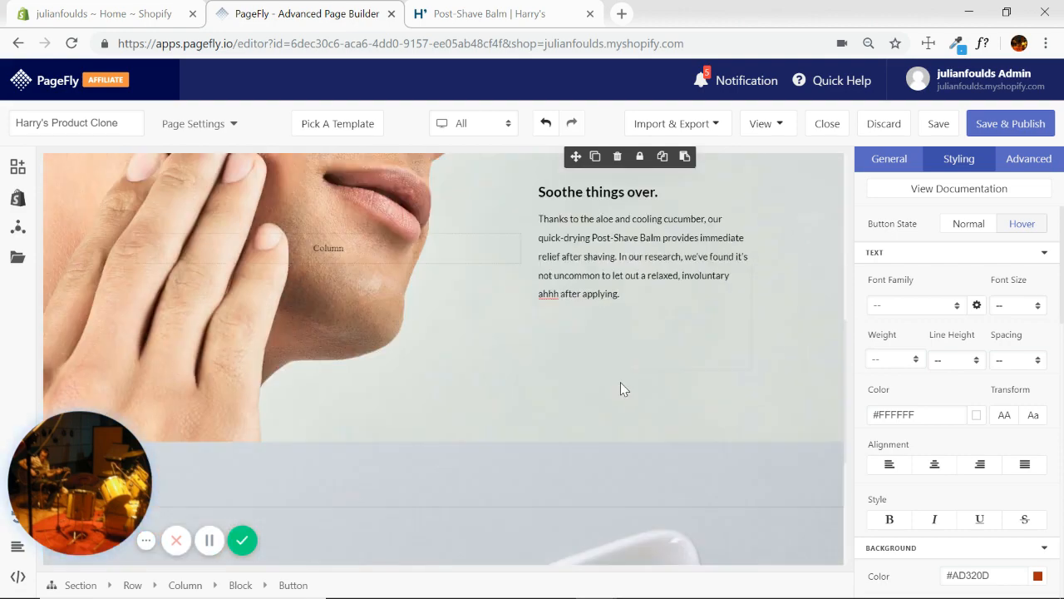
scroll(689, 325, up, 6)
scroll(689, 325, up, 4)
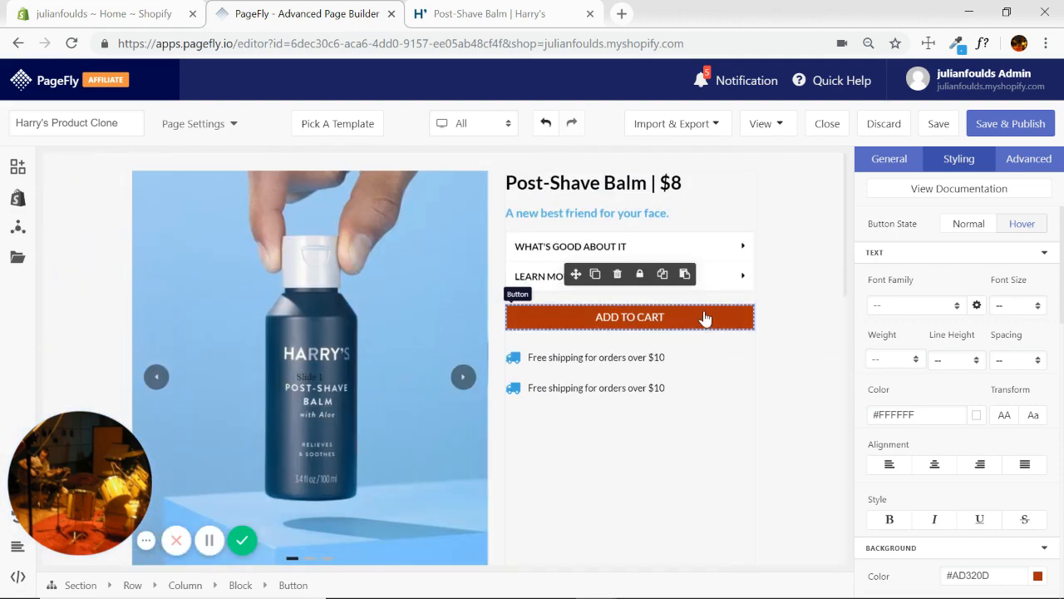